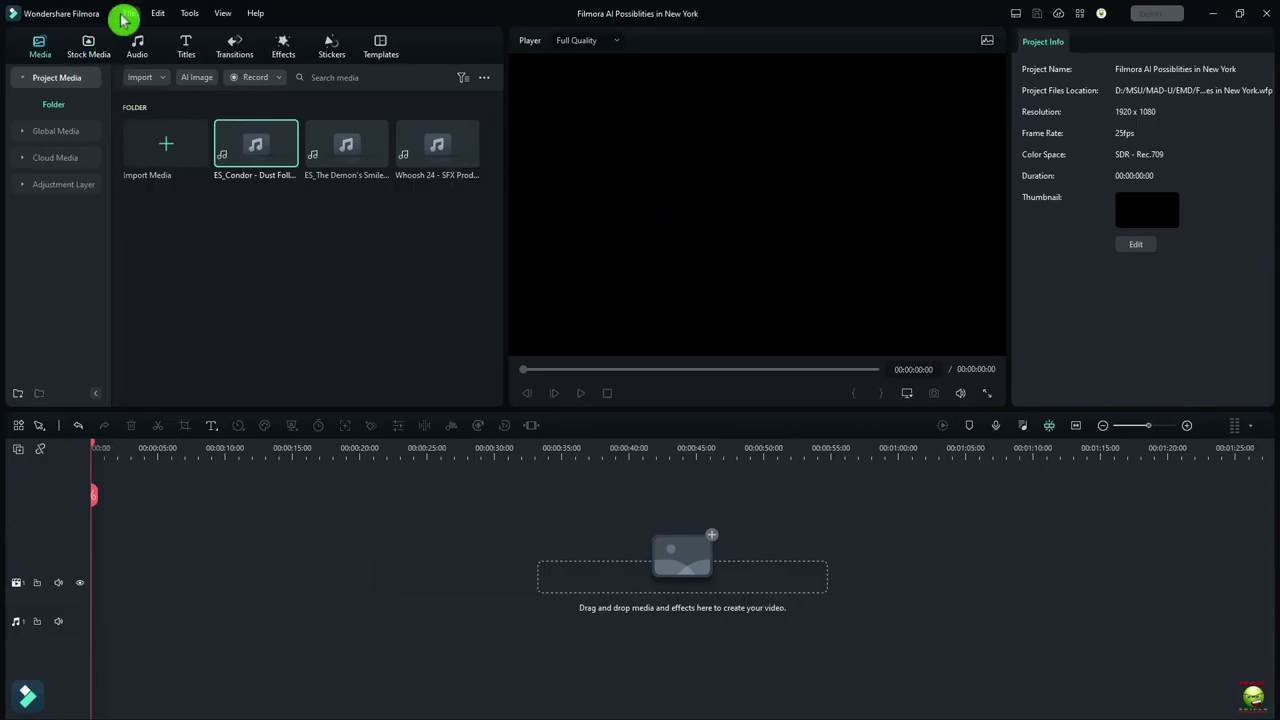
Step: Ask AI Copywriting for 'things to do in new york' and get the list
click(129, 14)
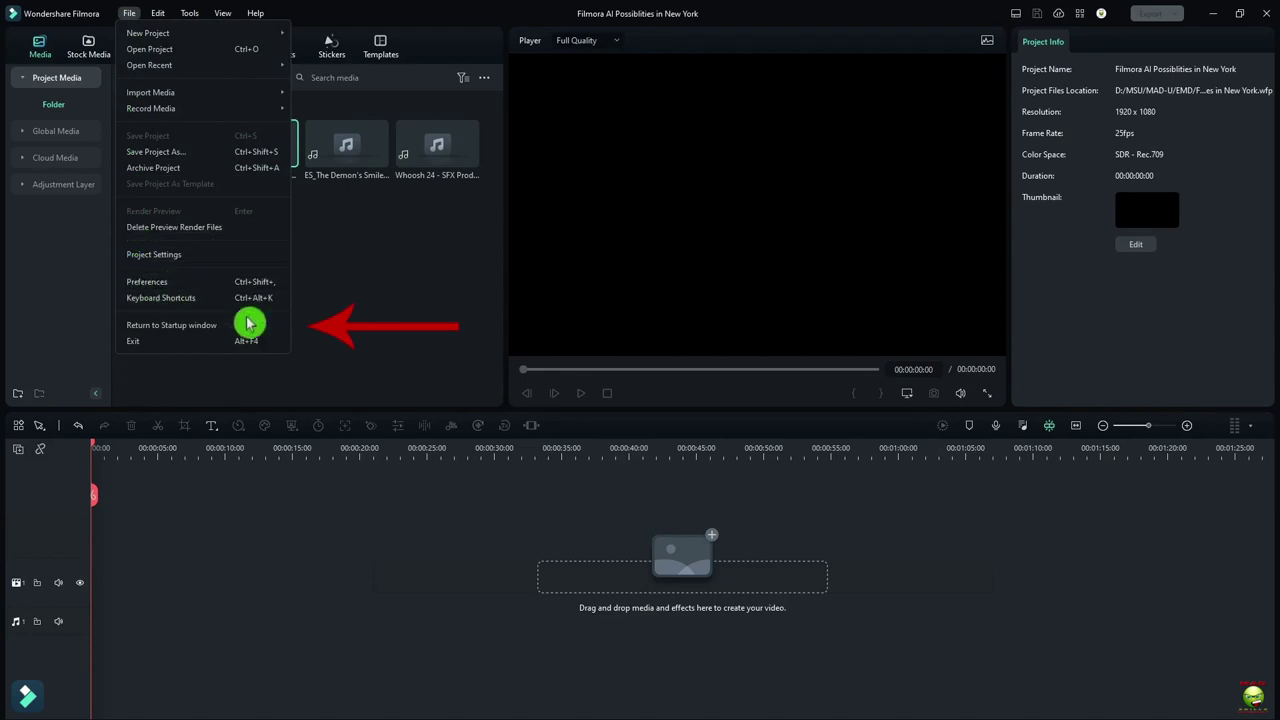
key(Escape)
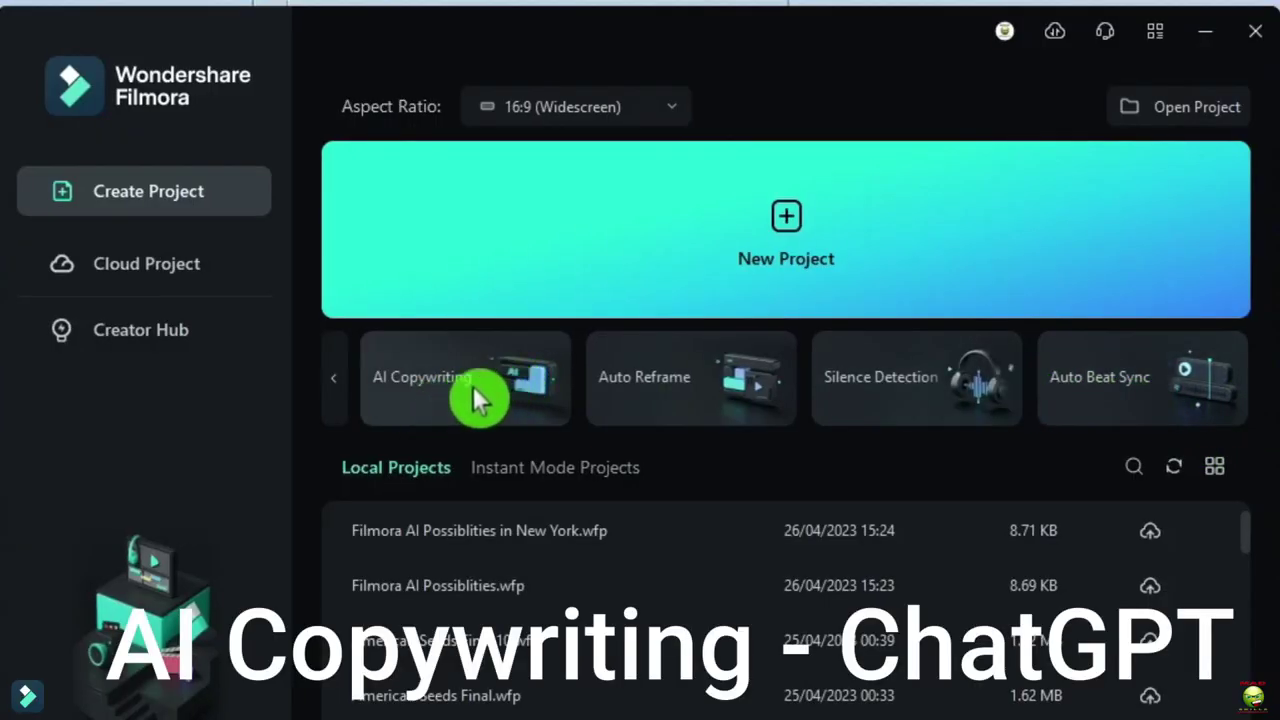
click(476, 390)
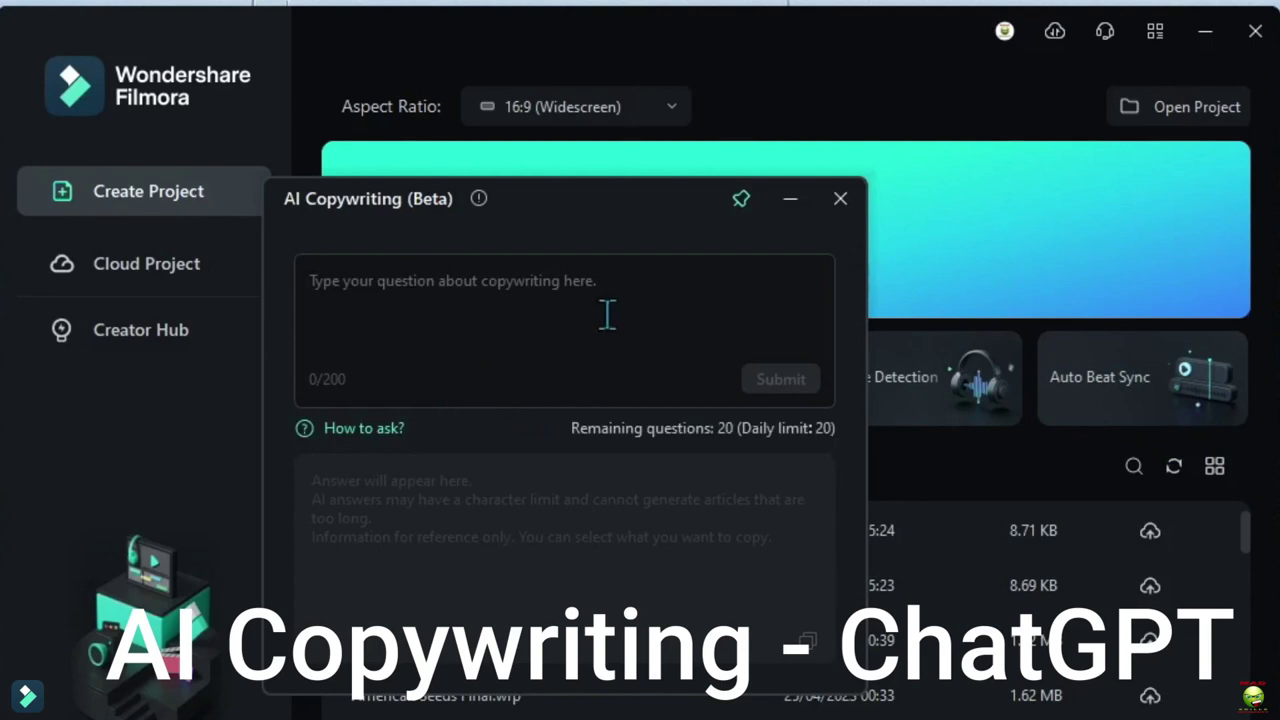
click(532, 288)
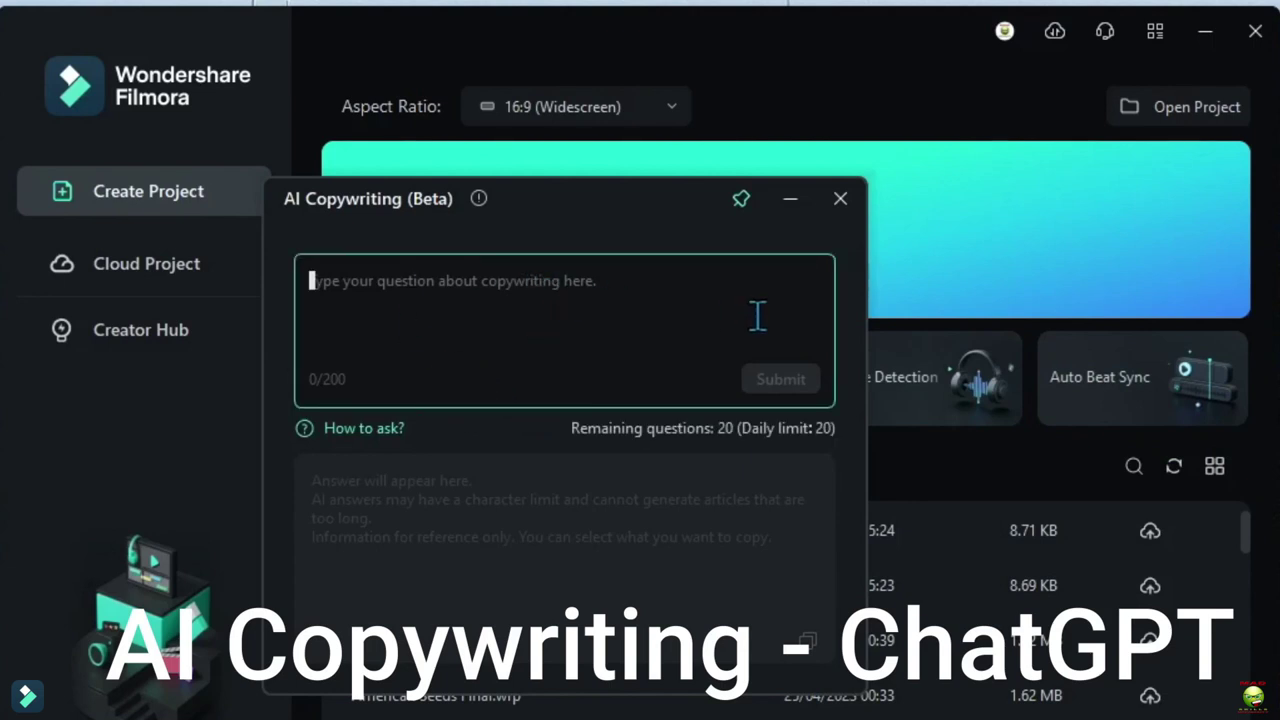
text(thi)
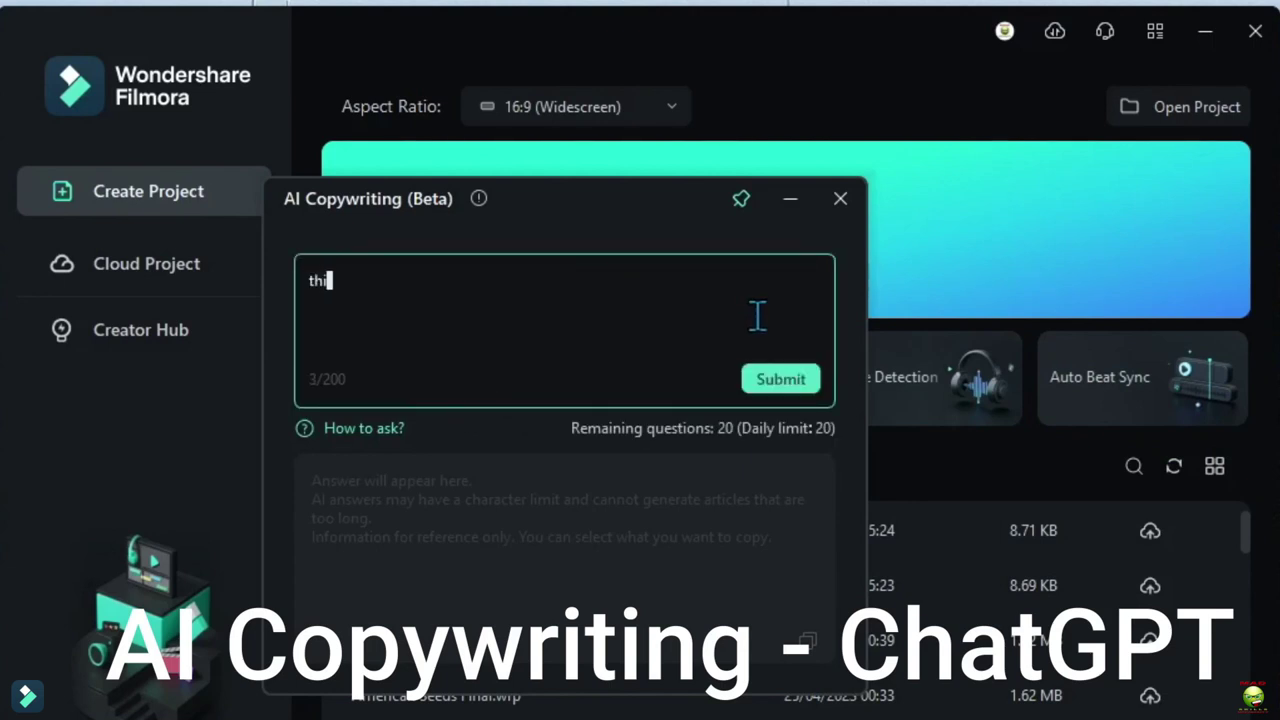
text(ngs to do in )
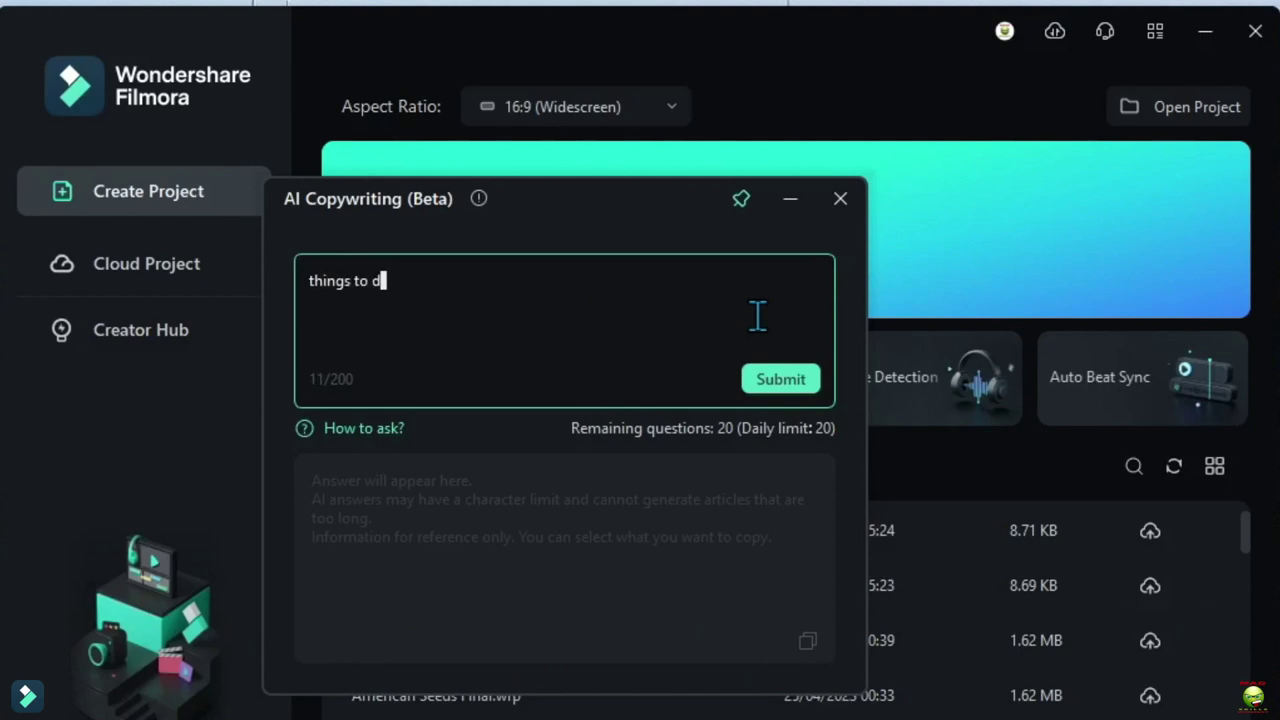
text(new york)
click(778, 379)
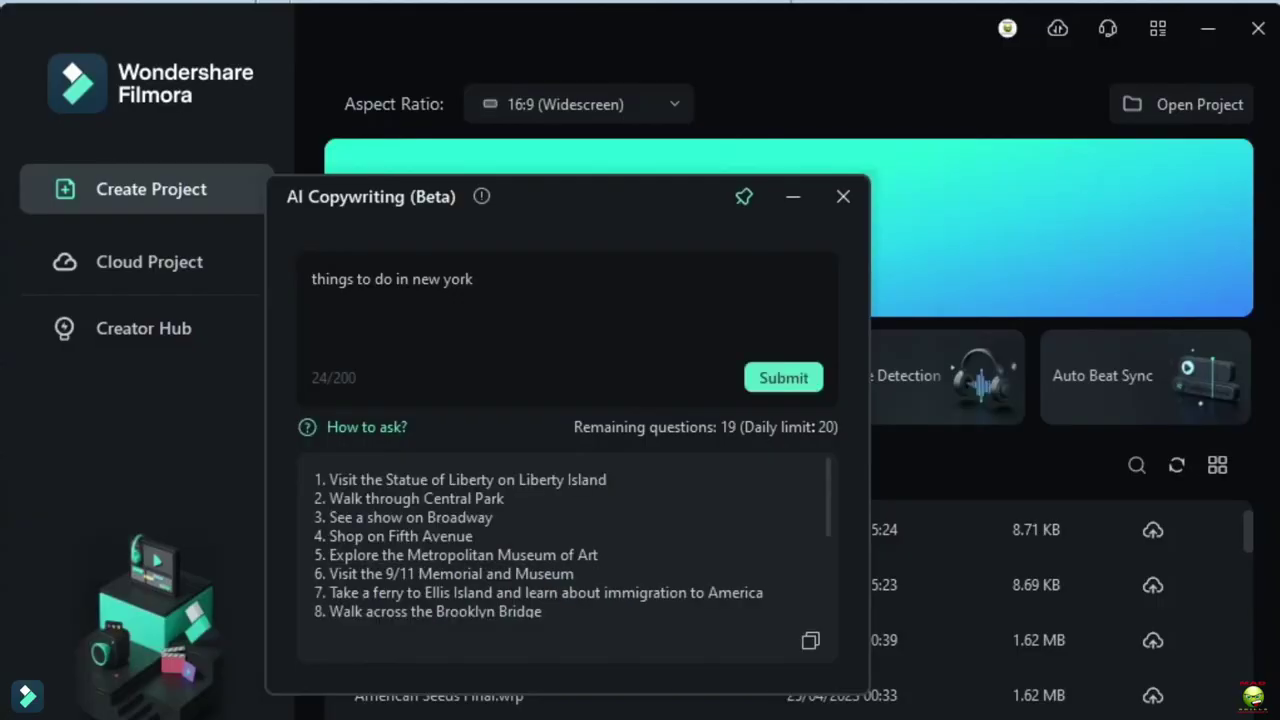
drag(844, 510, 843, 443)
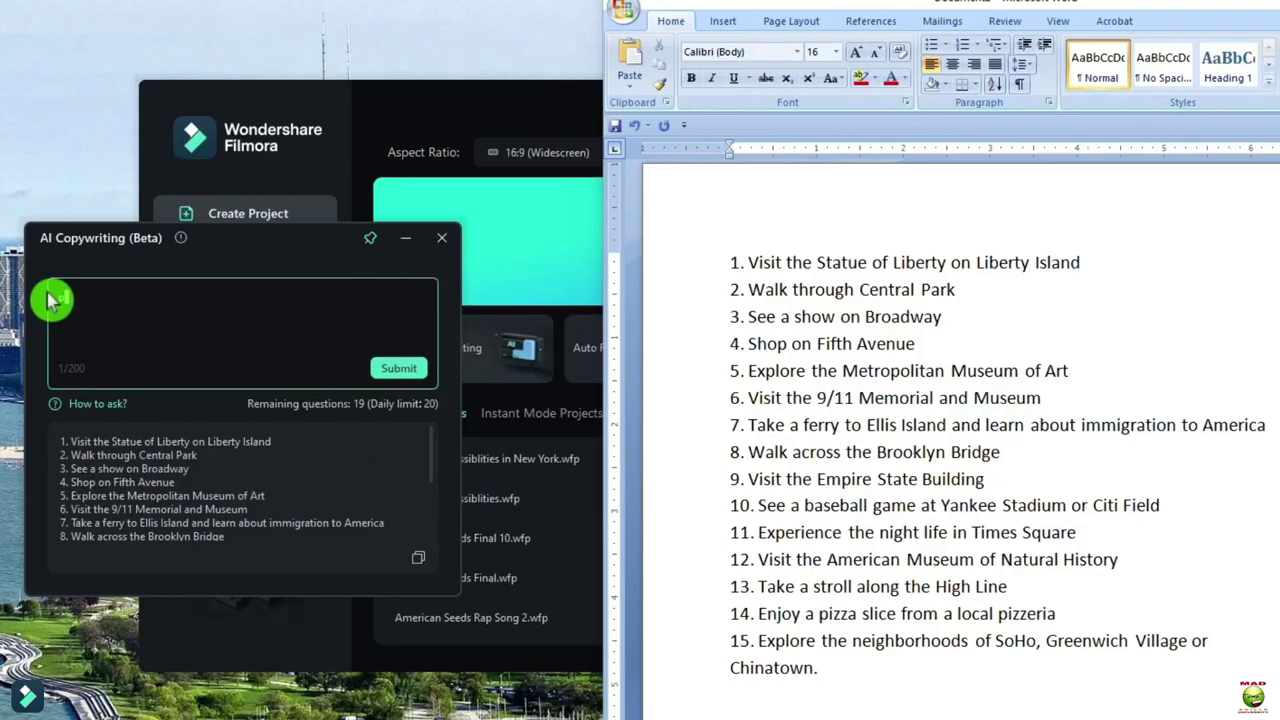
Step: Ask AI Copywriting for places to visit in New York
text(laces to visist in new york)
key(Return)
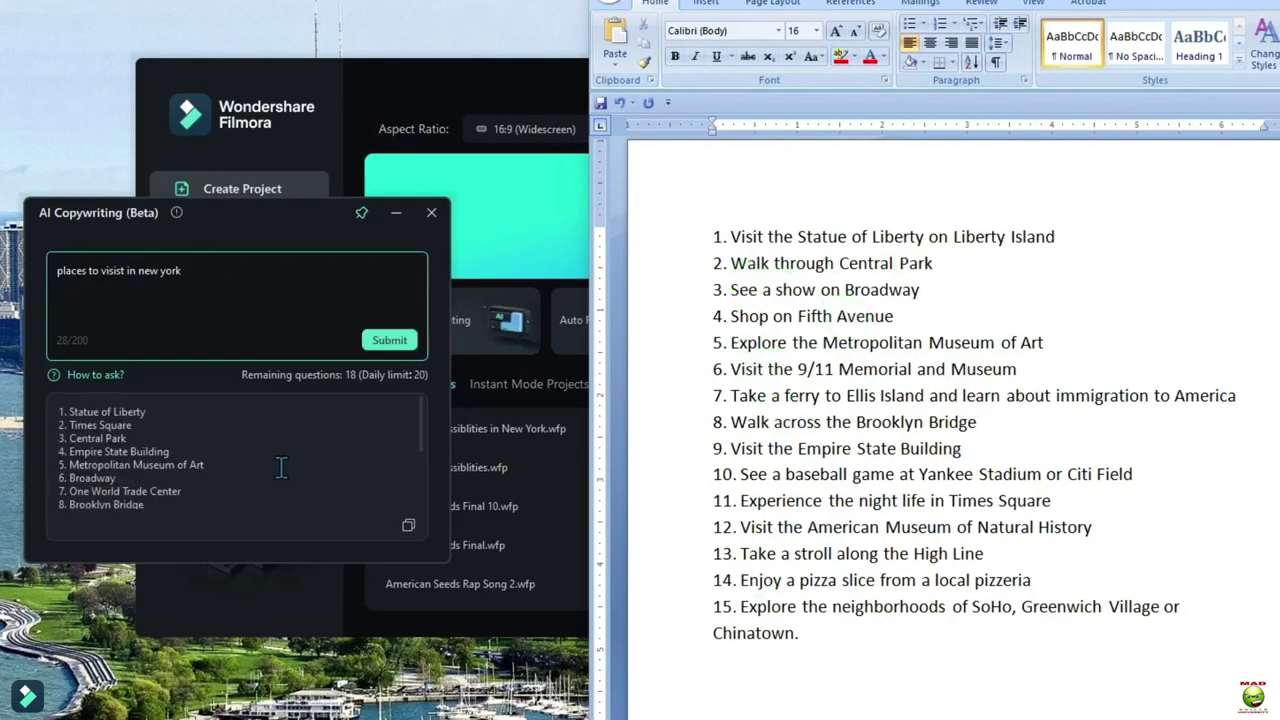
drag(422, 412, 426, 448)
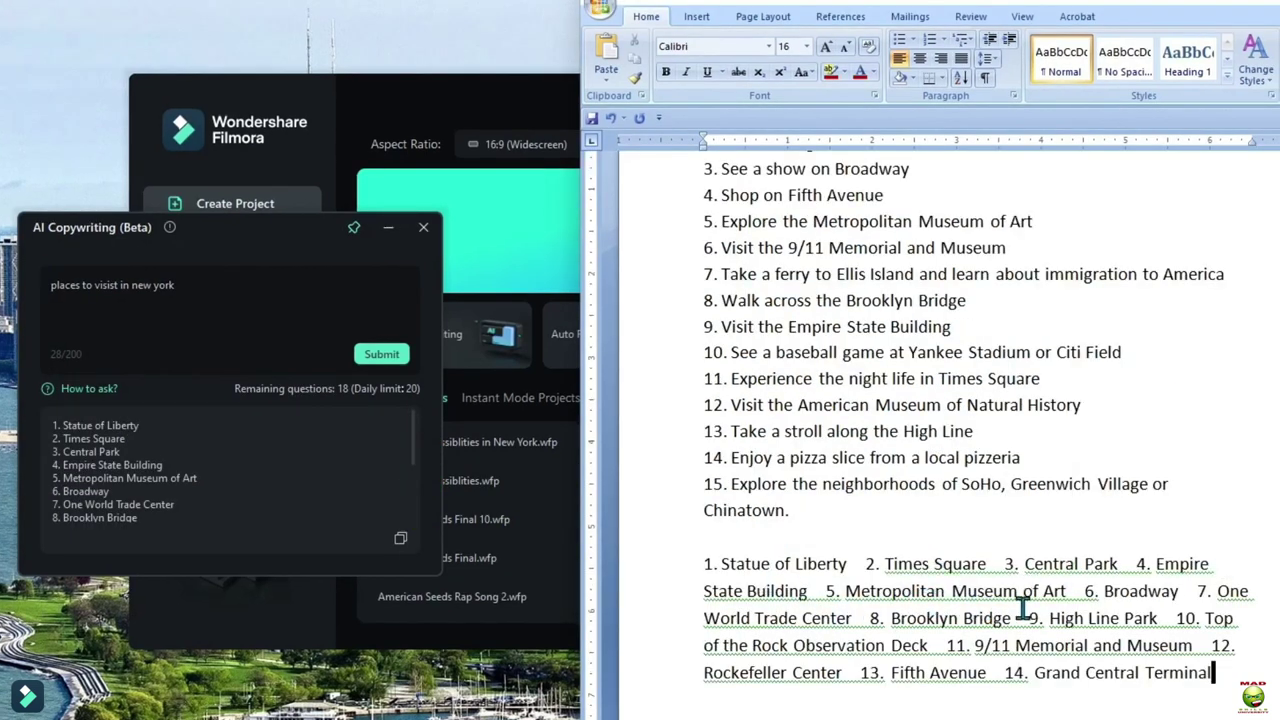
Step: Generate several video title suggestions for visiting New York
text(video t)
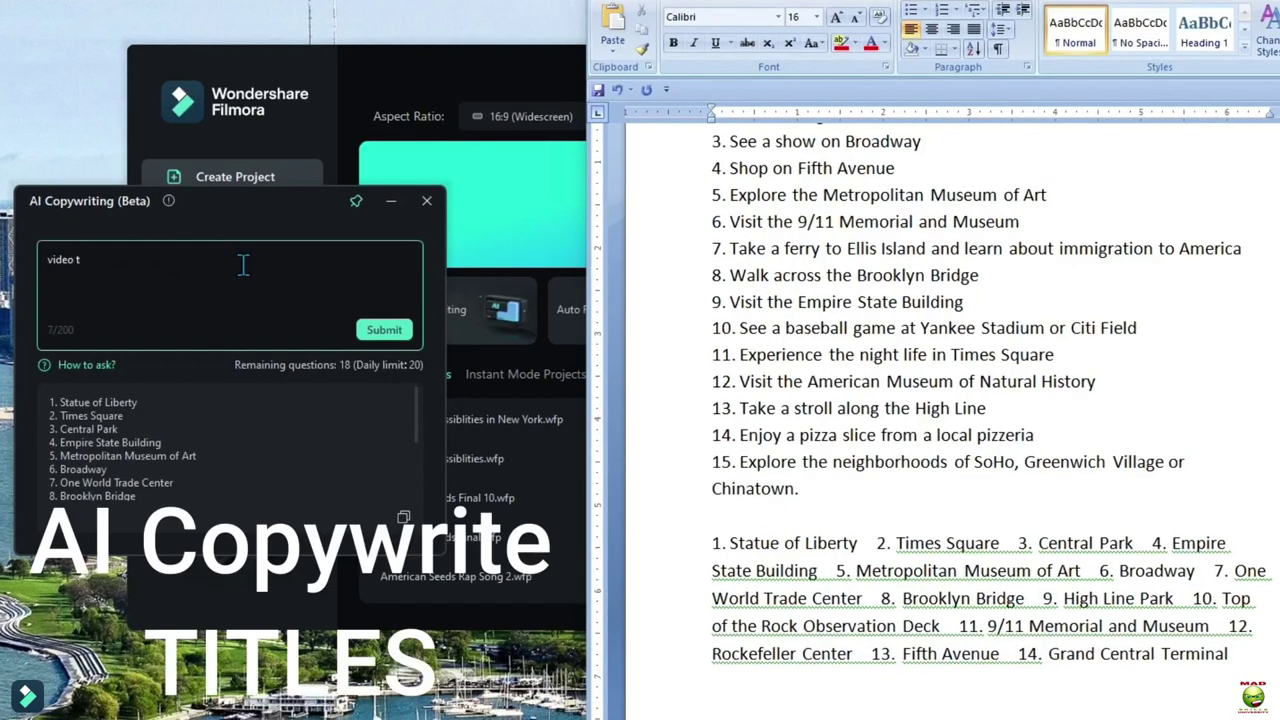
text(itle for visiting new york)
click(388, 333)
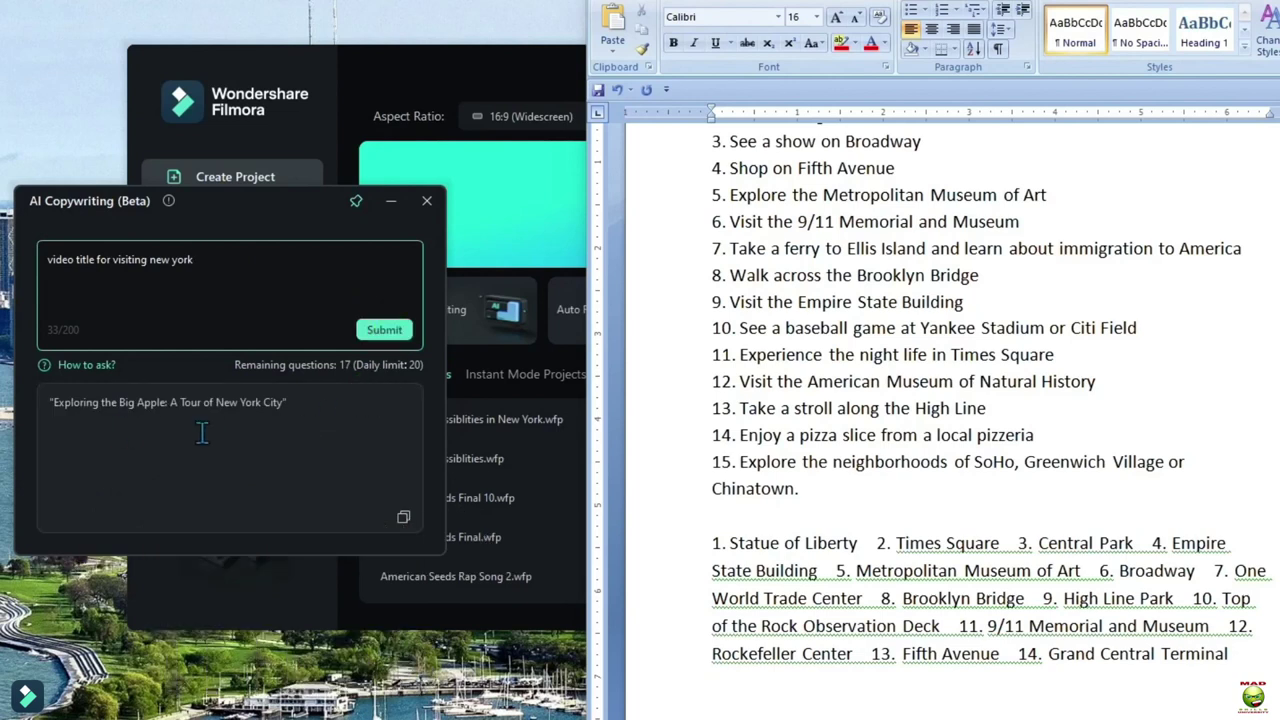
click(384, 333)
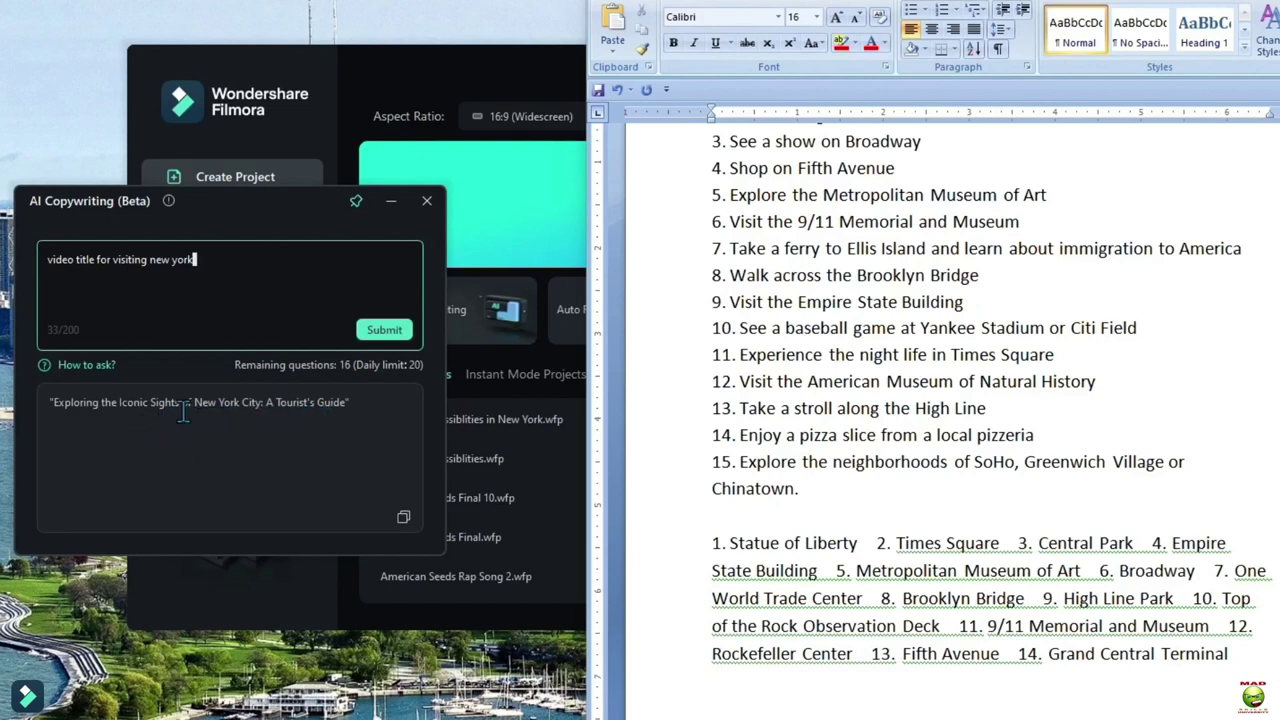
click(383, 333)
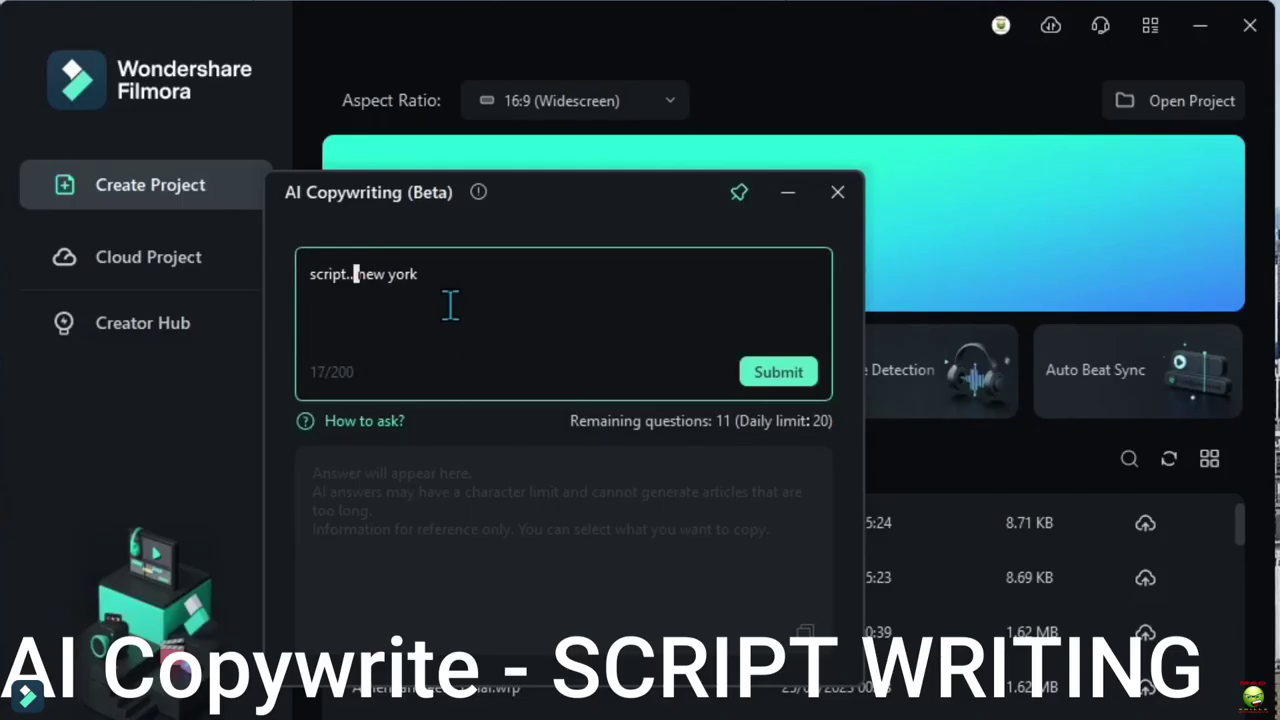
Step: Get an AI script about New York and paste it onto a new Word page
text(about)
click(767, 376)
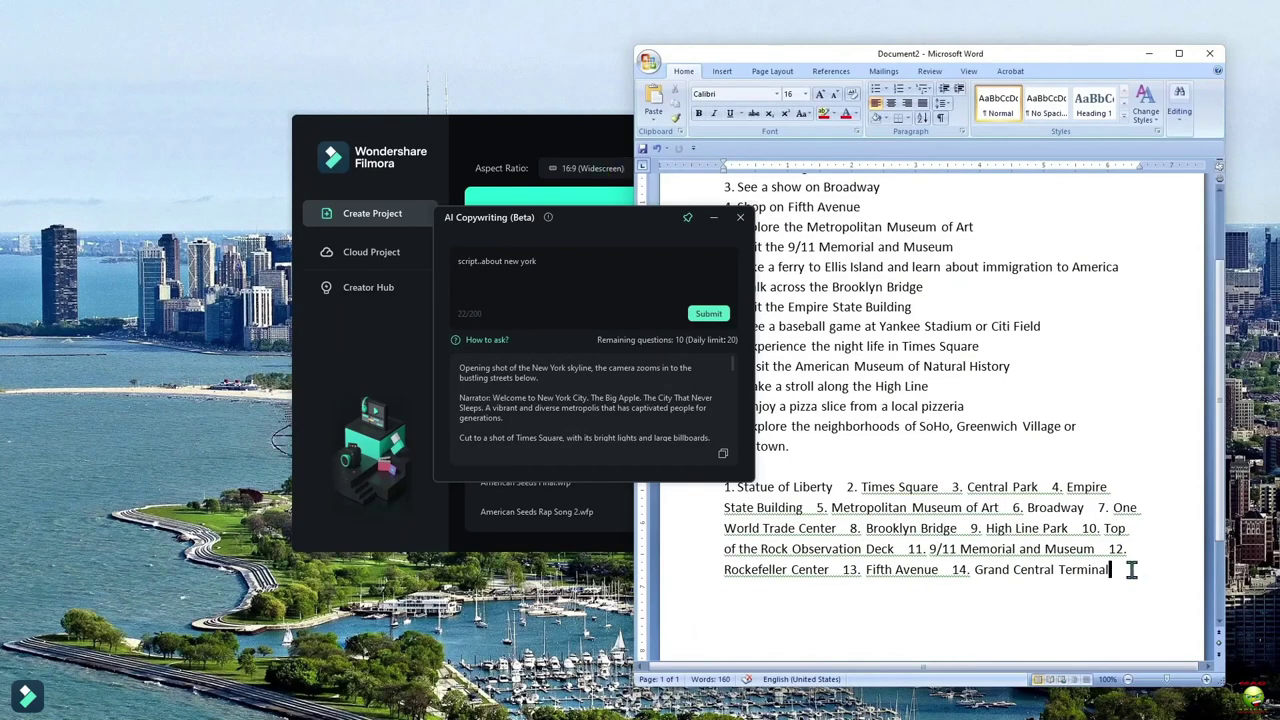
key(ctrl+Return)
key(ctrl+v)
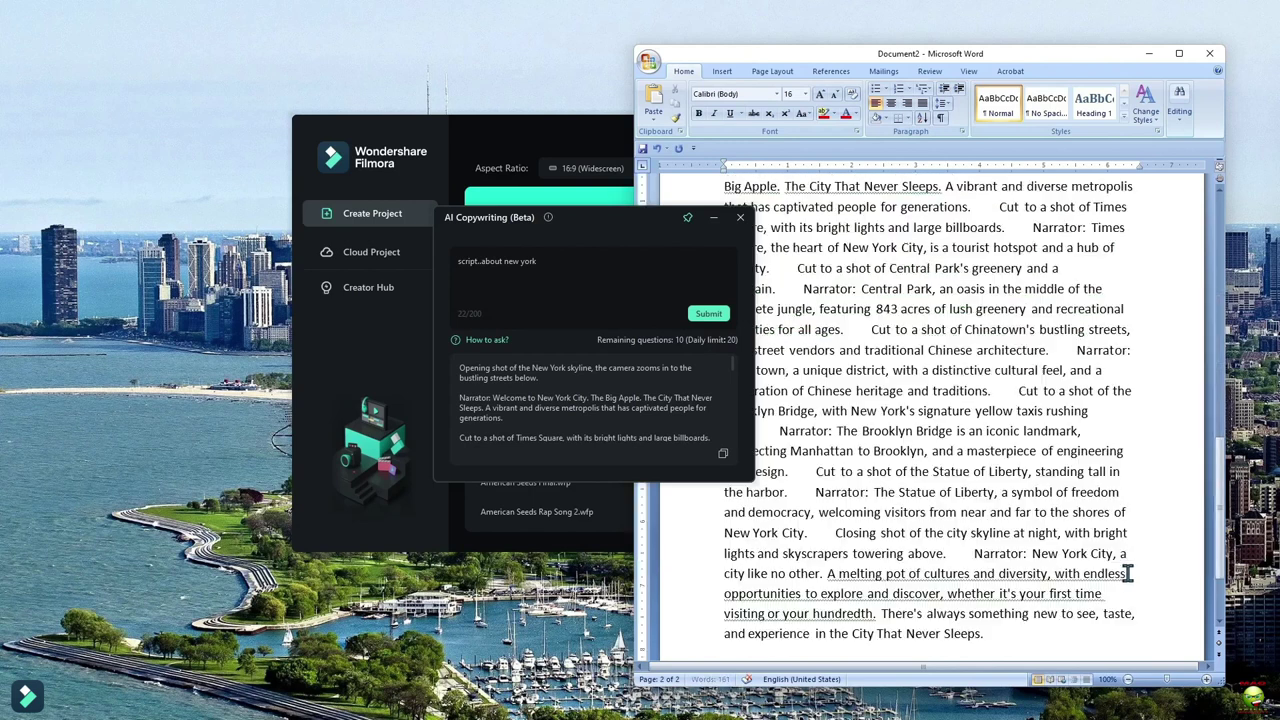
Step: Move the AI window aside and break the script into paragraphs after the Times Square narration
click(610, 222)
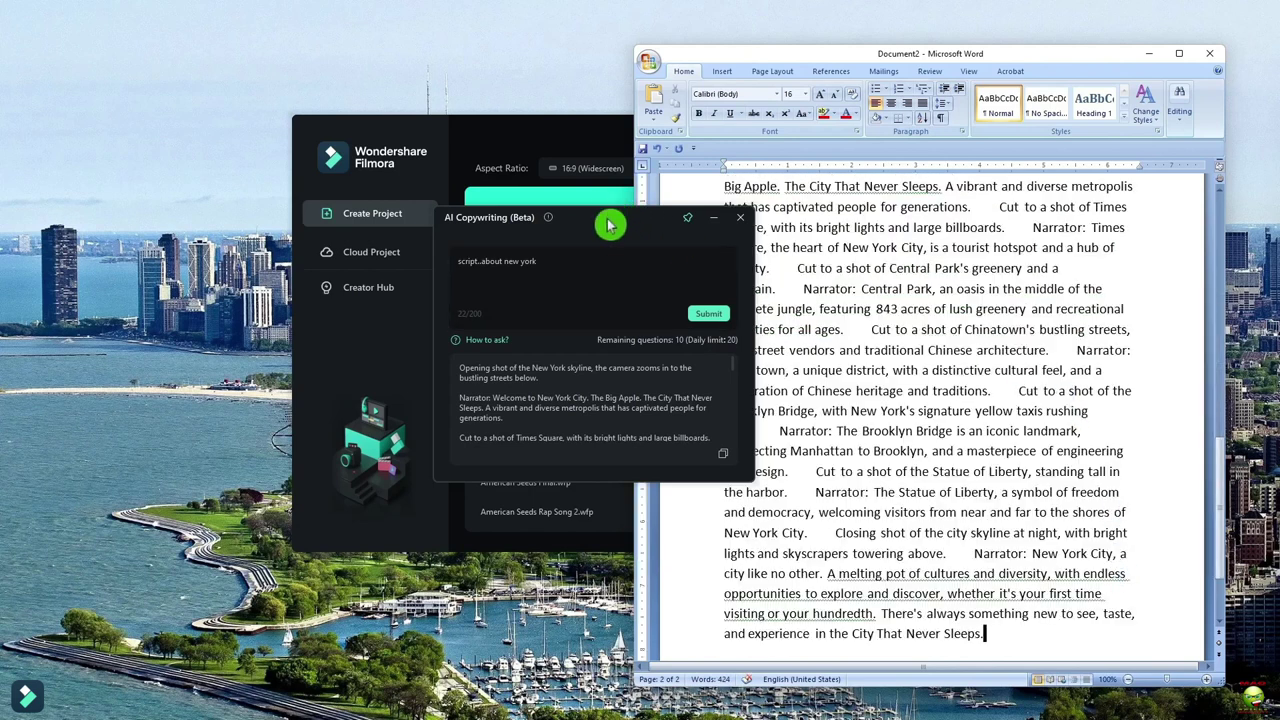
drag(610, 222, 343, 209)
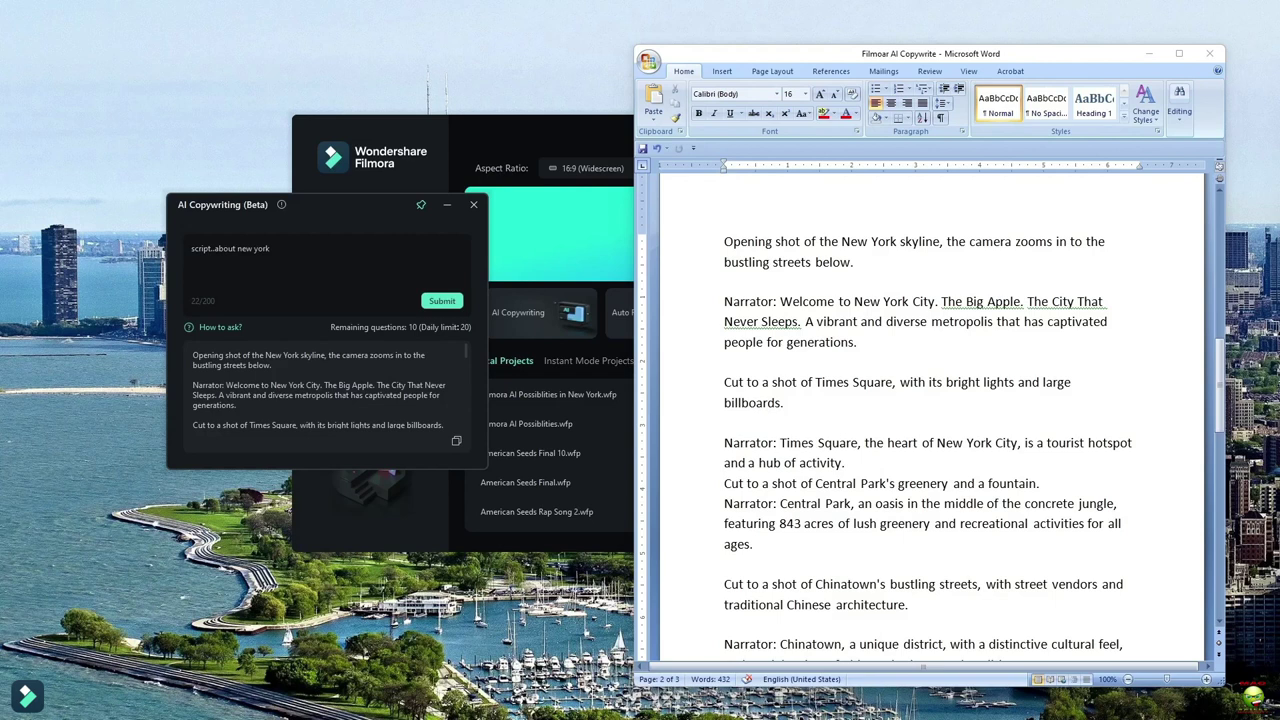
click(910, 470)
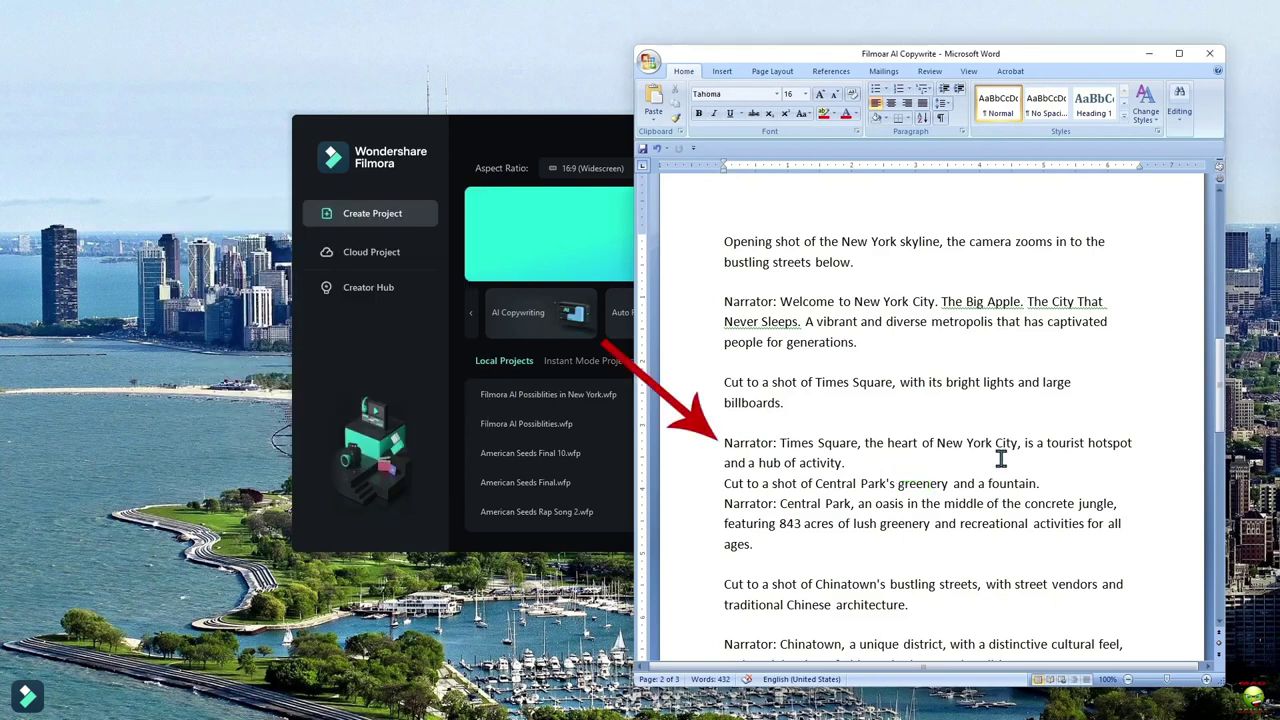
key(Return)
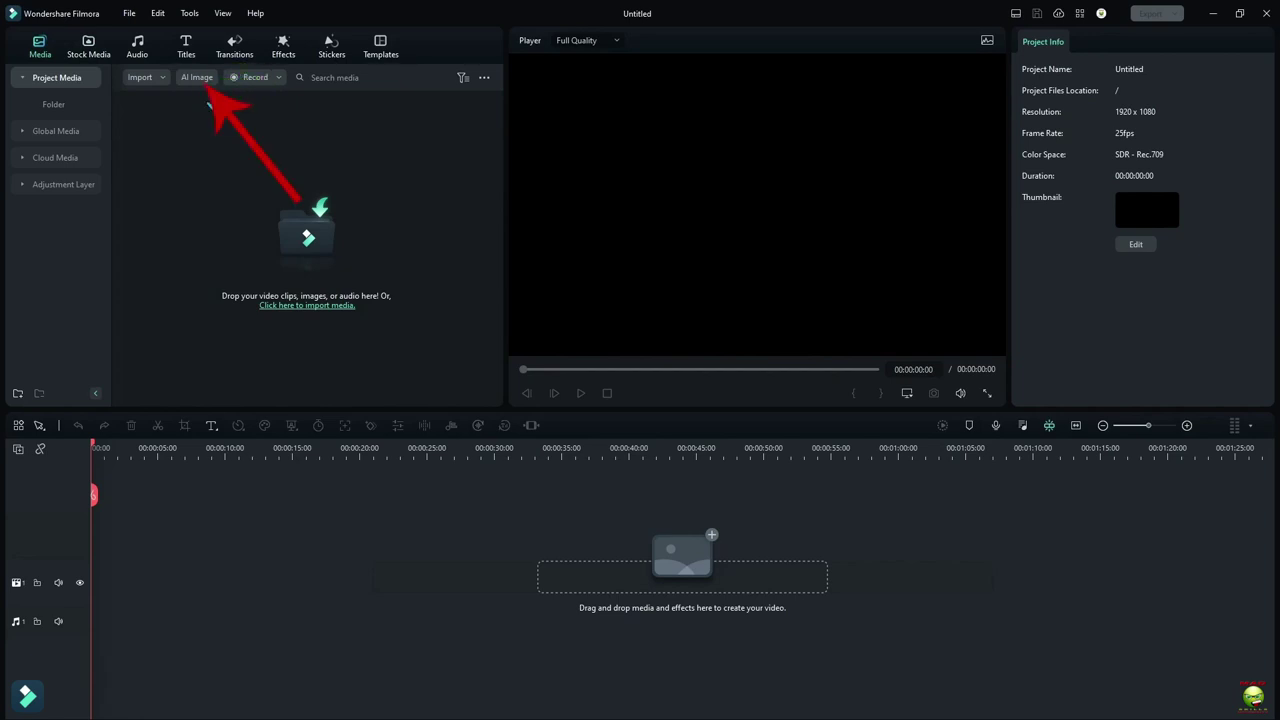
Step: Generate AI images from the prompt 'snow new york city'
click(205, 80)
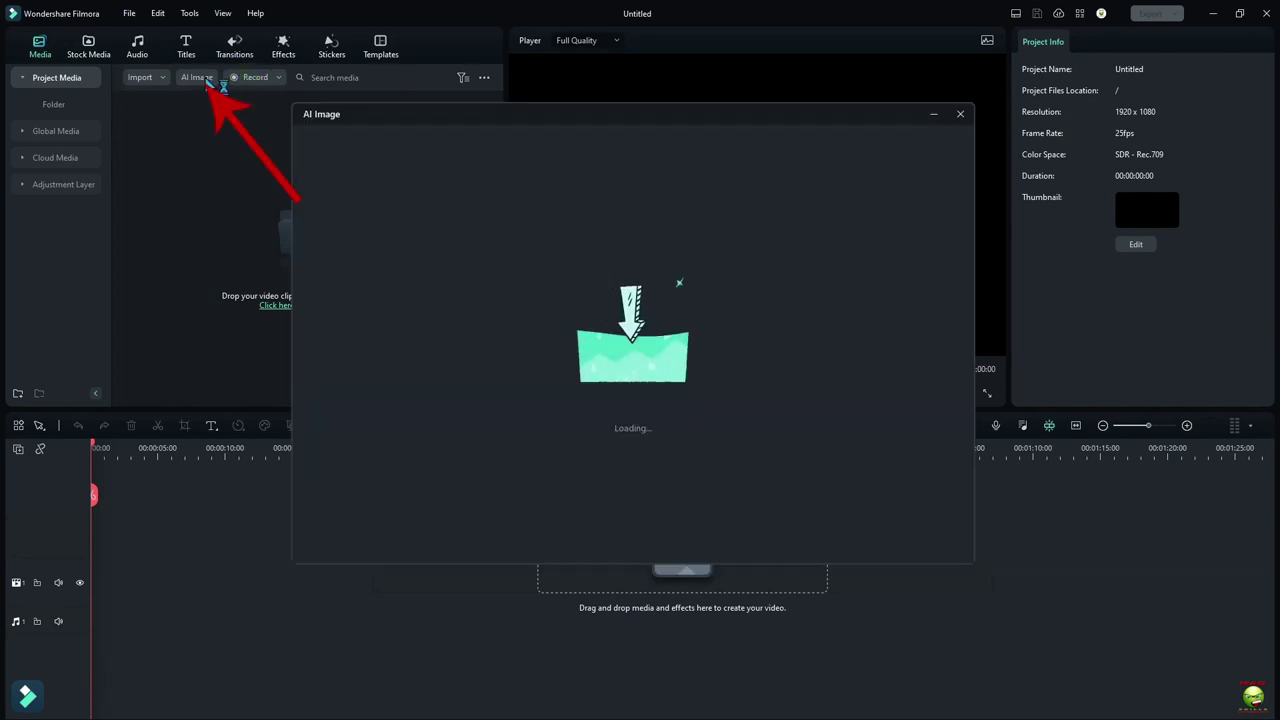
click(413, 203)
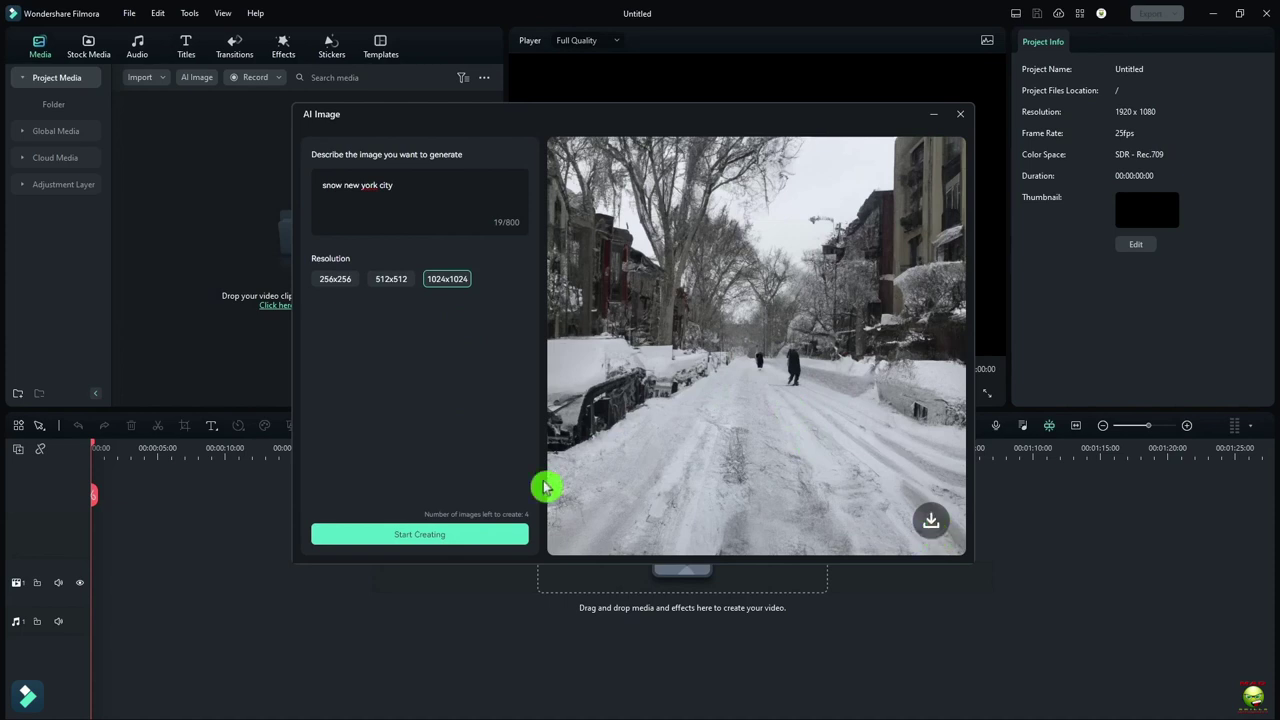
click(433, 535)
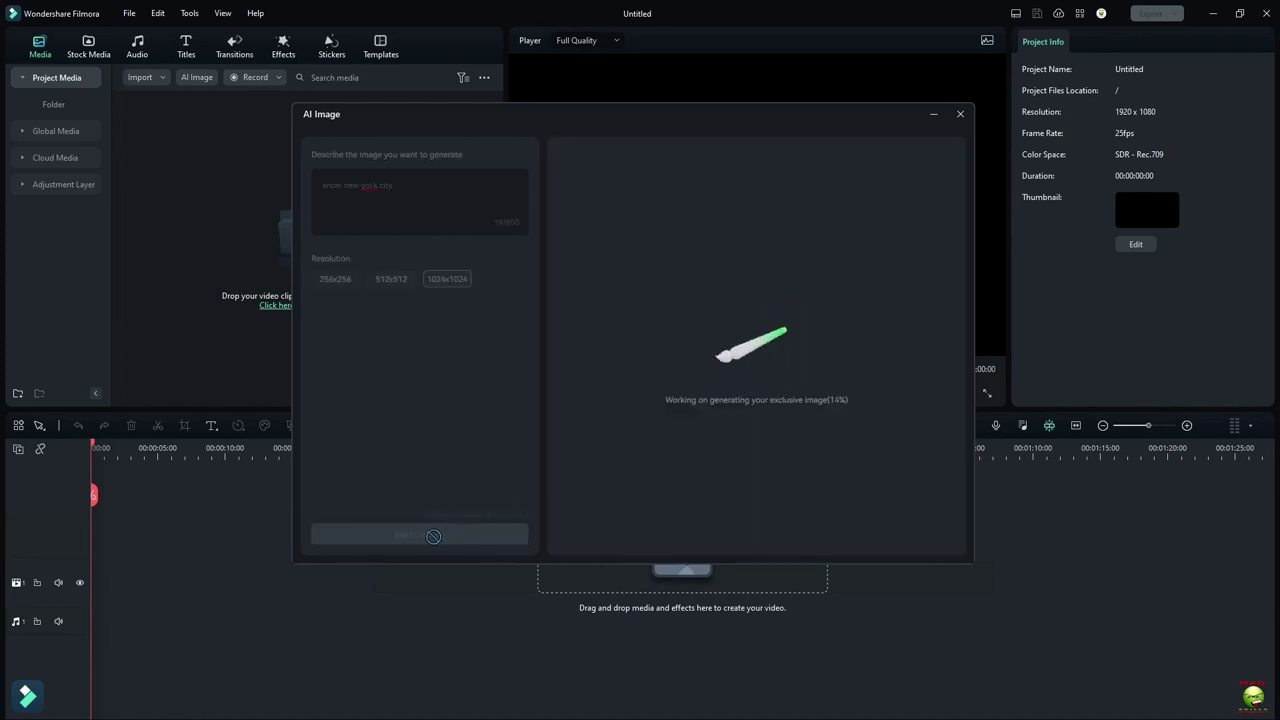
click(438, 537)
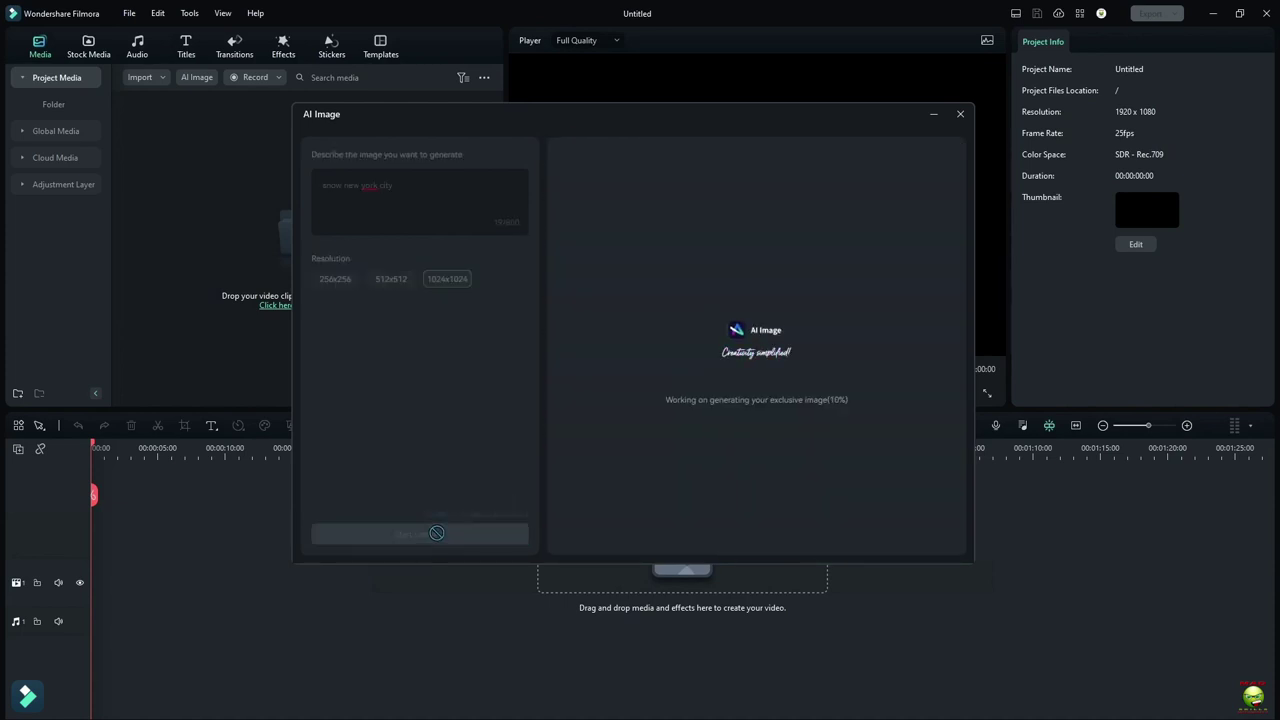
Step: Add 'dog' to the prompt and generate snowy New York images with a dog
click(410, 186)
text(dog)
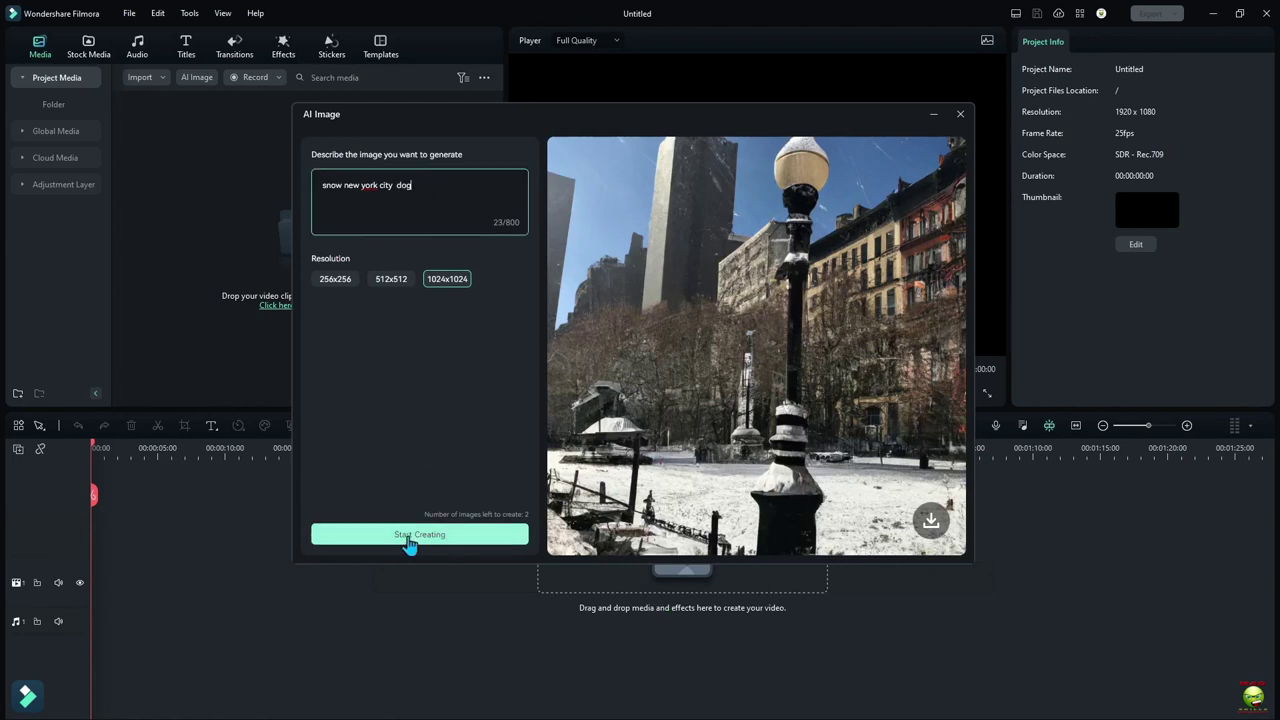
click(409, 536)
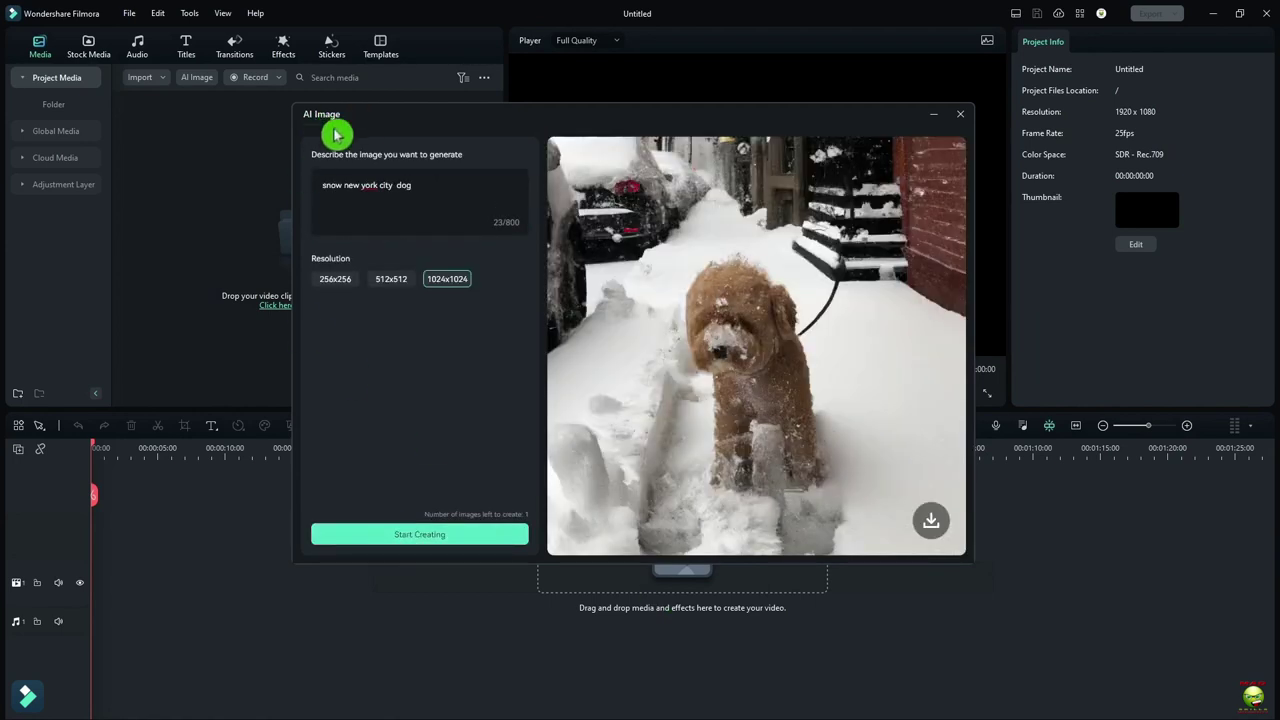
click(431, 534)
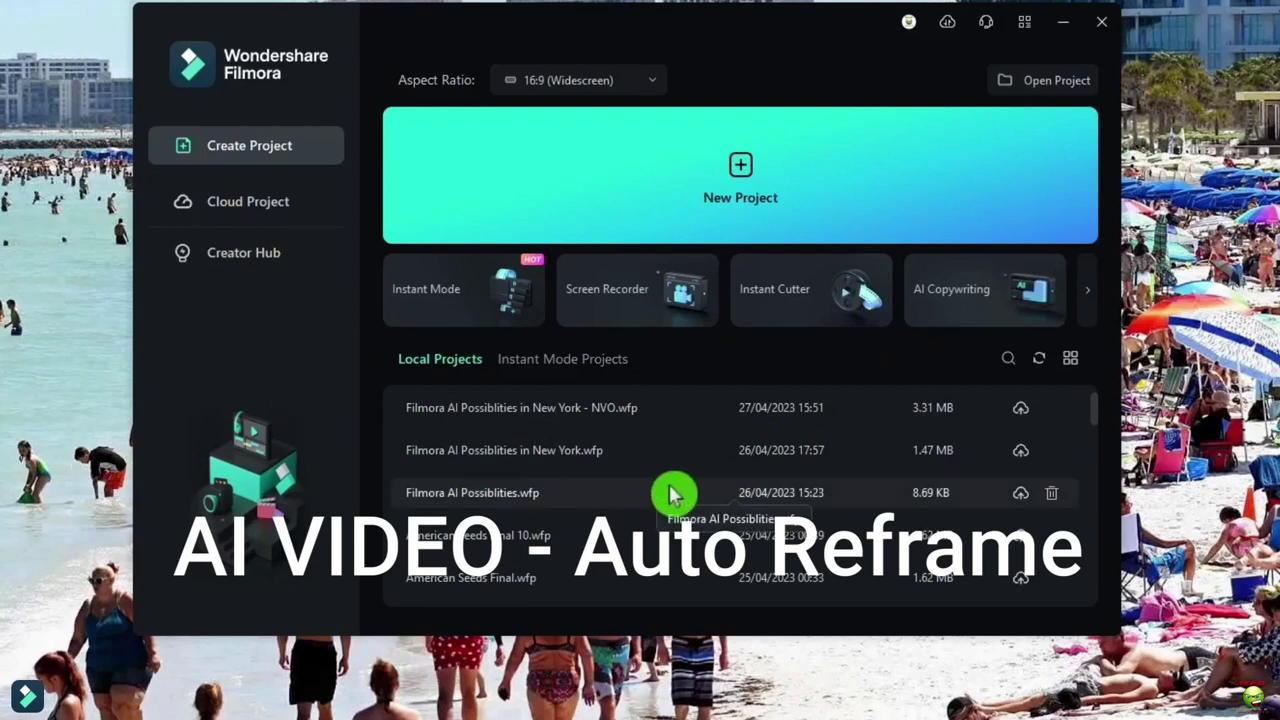
Step: Auto Reframe the pexels clip to 9:16, analyze it and export it
click(1089, 291)
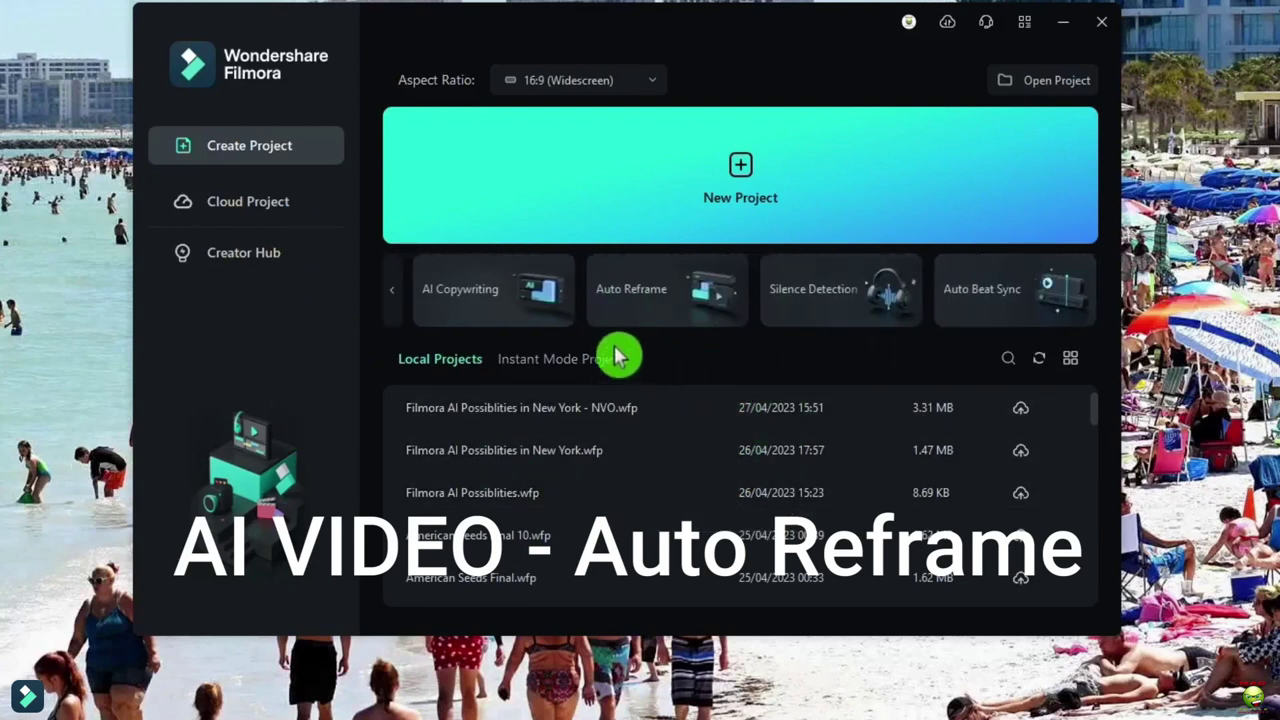
click(677, 300)
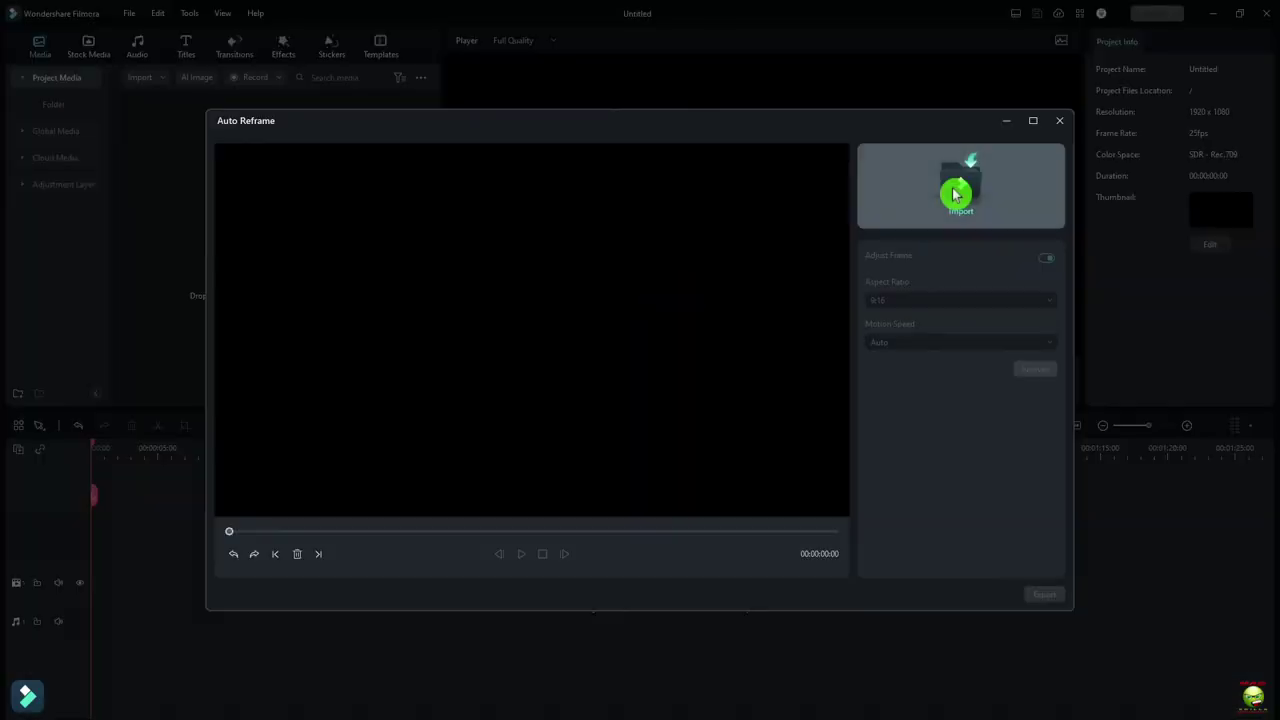
click(955, 195)
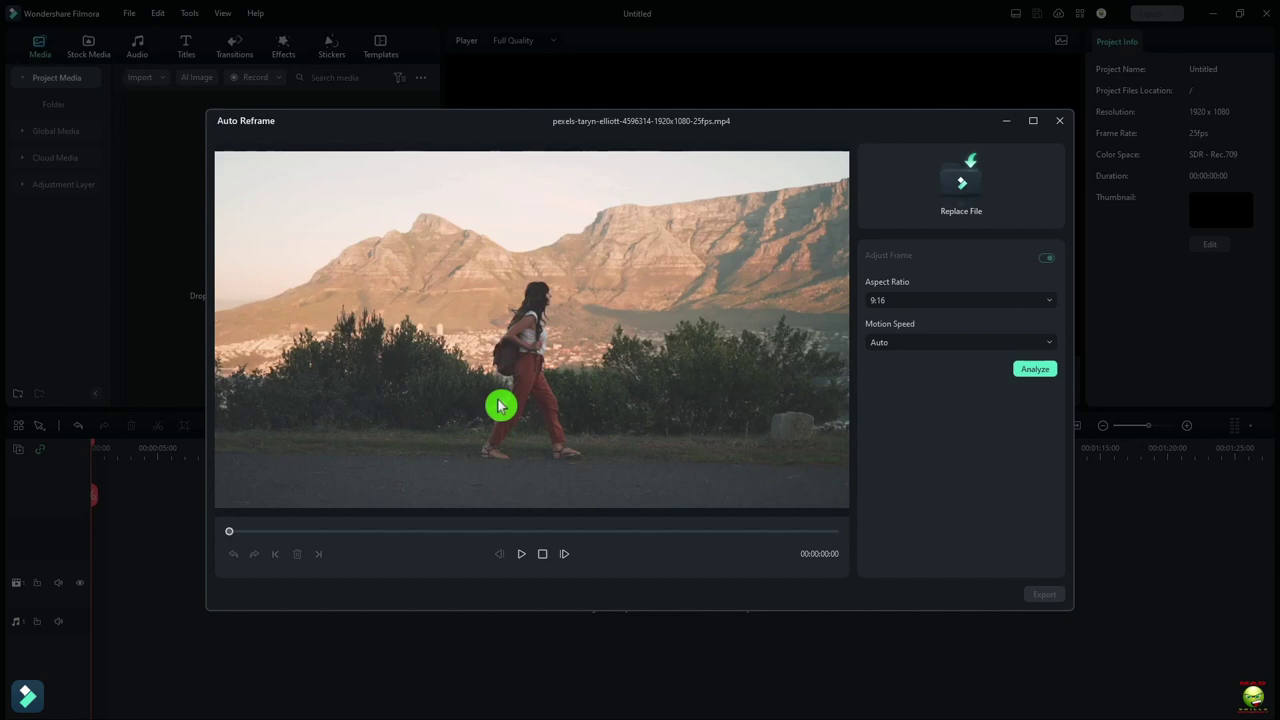
click(960, 300)
click(975, 323)
click(1035, 370)
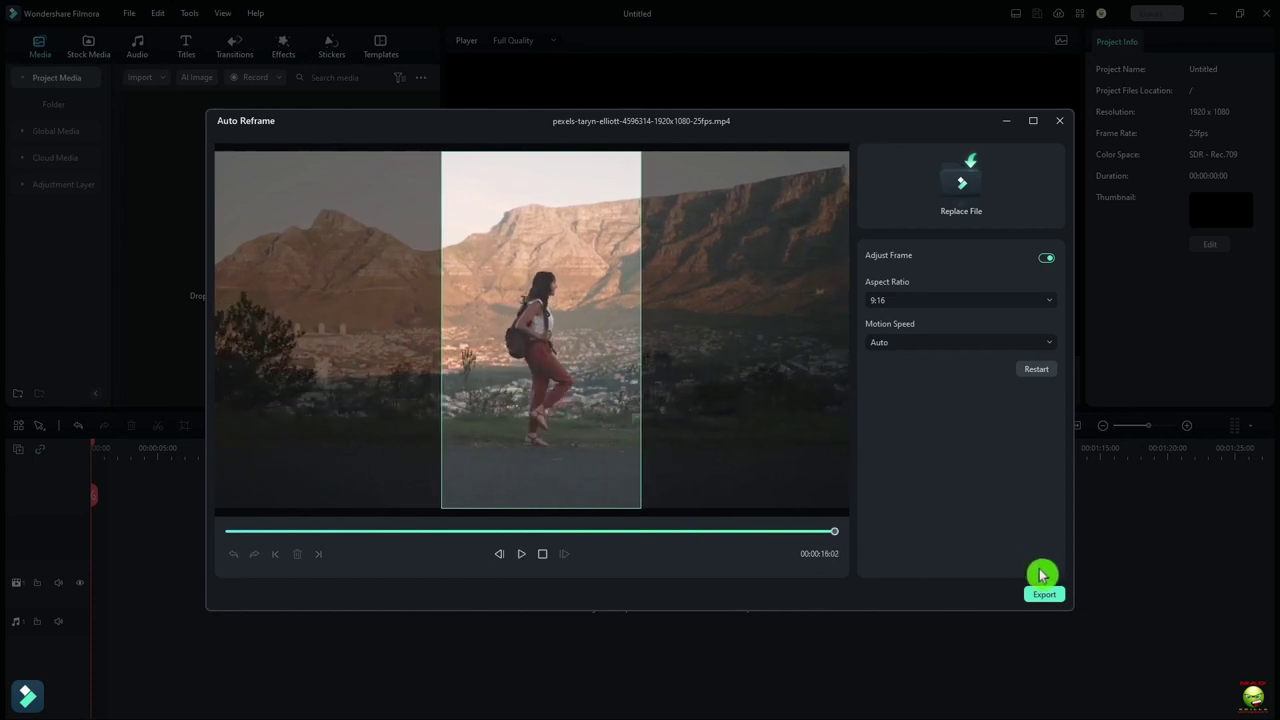
click(1045, 596)
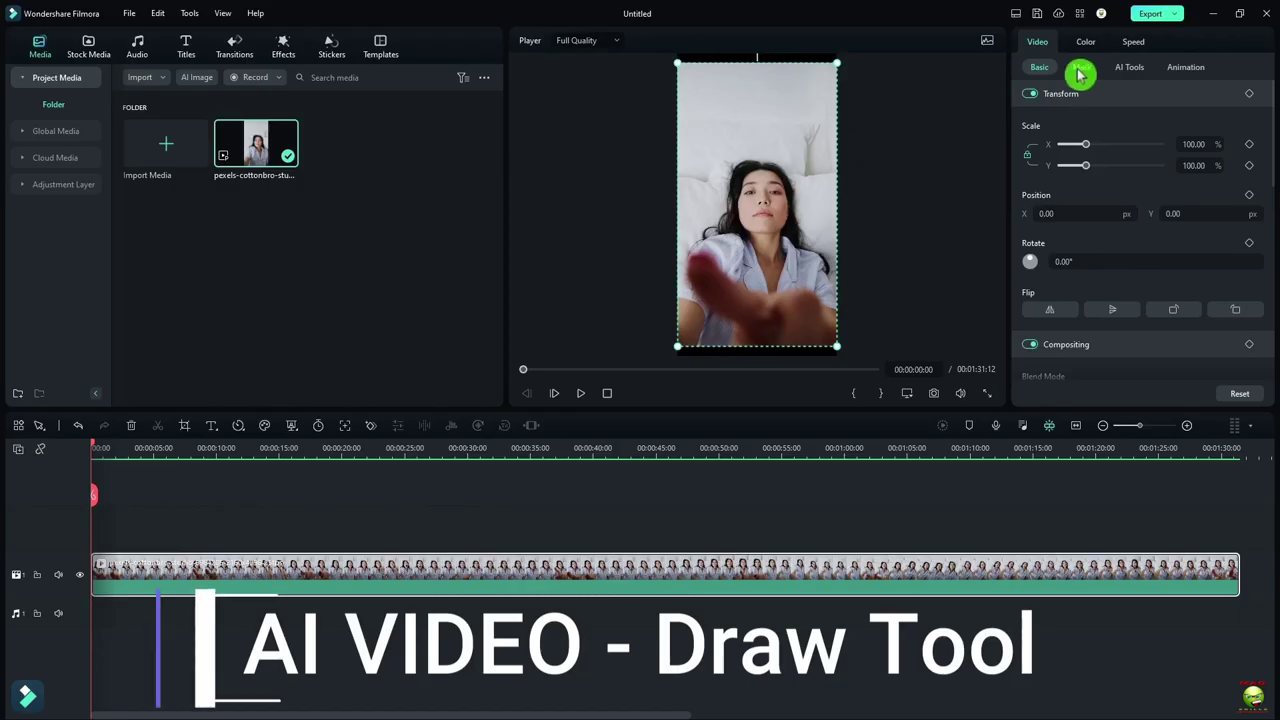
Step: Draw a freehand mask around the woman, then undo it and switch Draw Mask off
click(1080, 70)
click(1120, 102)
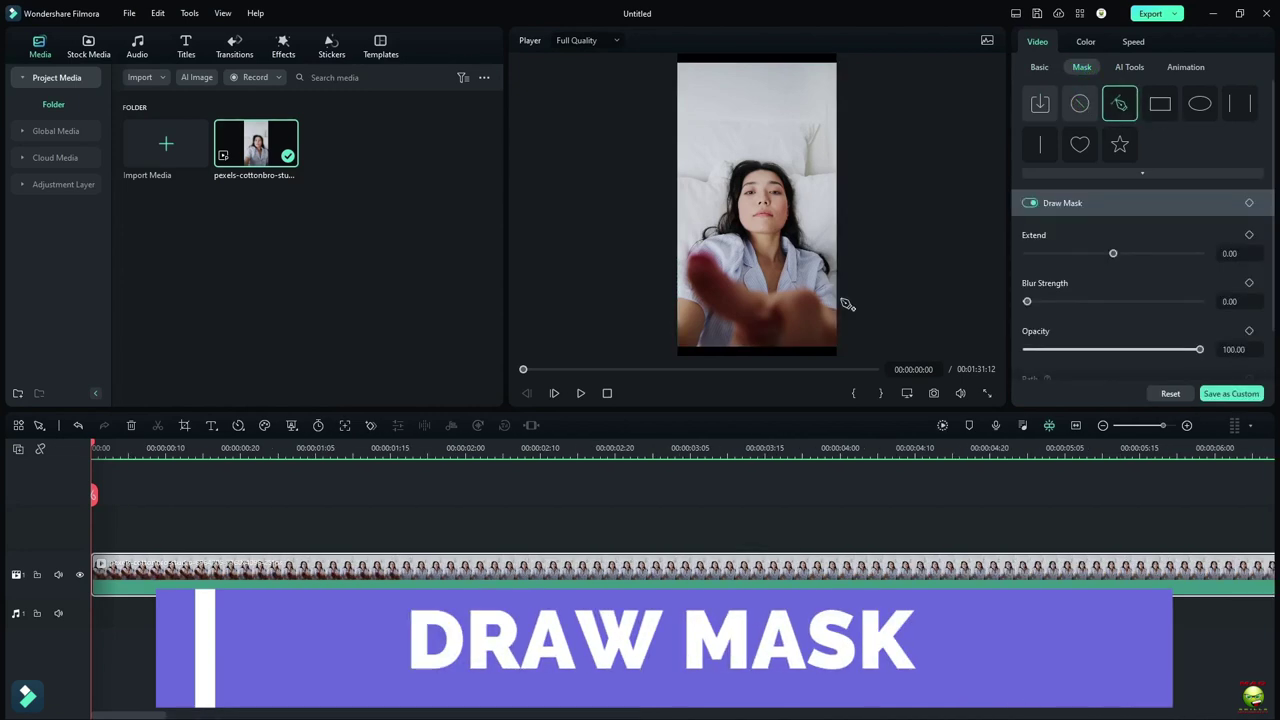
mouse_move(806, 250)
mouse_down()
mouse_move(795, 186)
mouse_move(767, 163)
mouse_move(731, 183)
mouse_up()
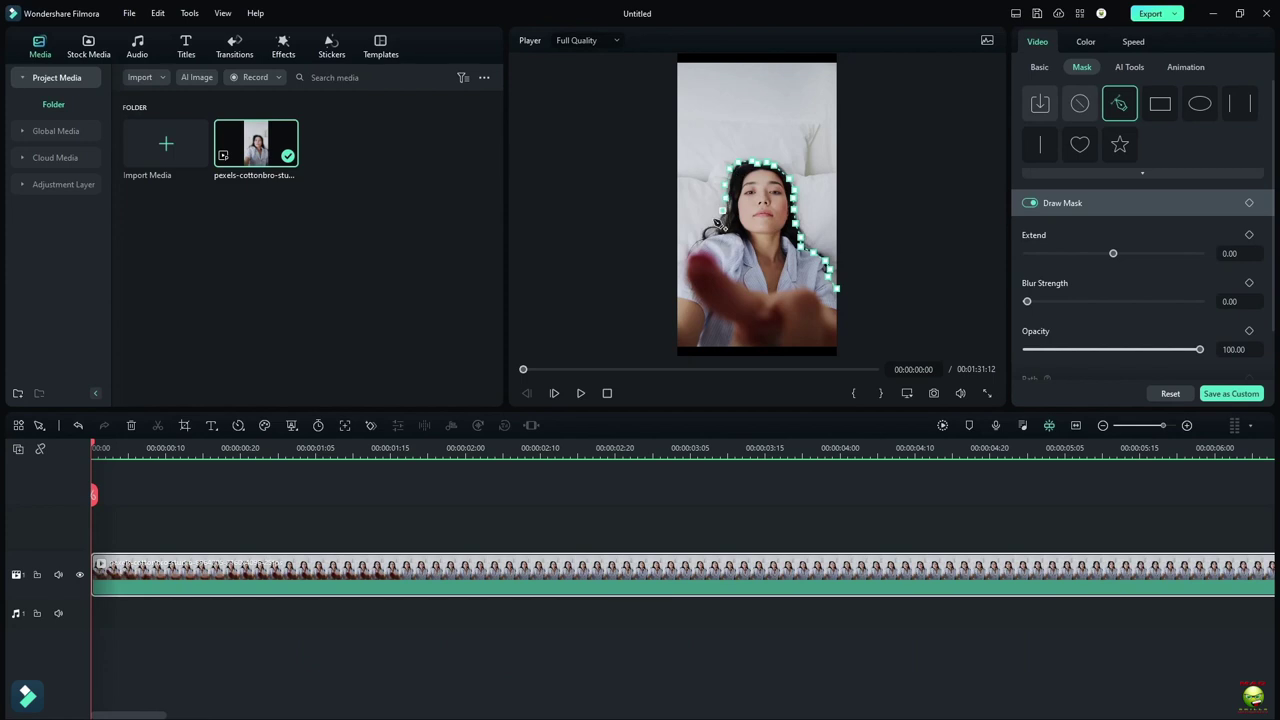
drag(675, 276, 651, 304)
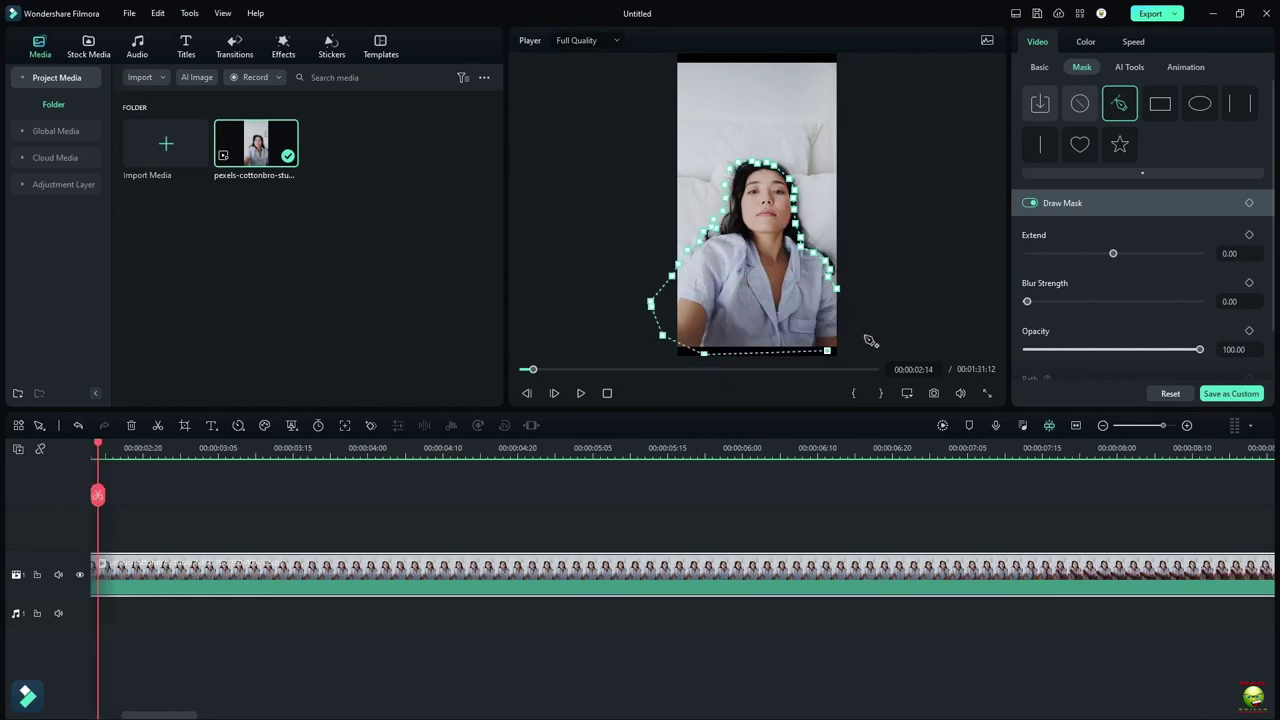
click(845, 295)
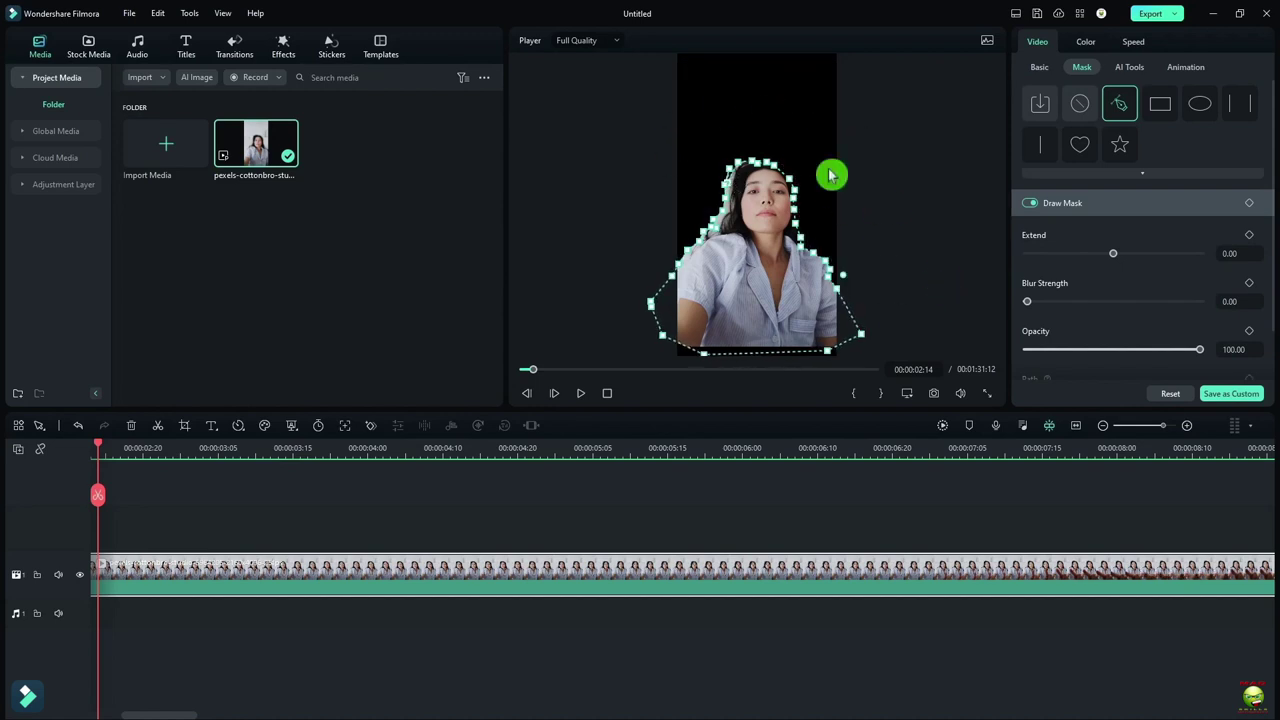
key(ctrl+z)
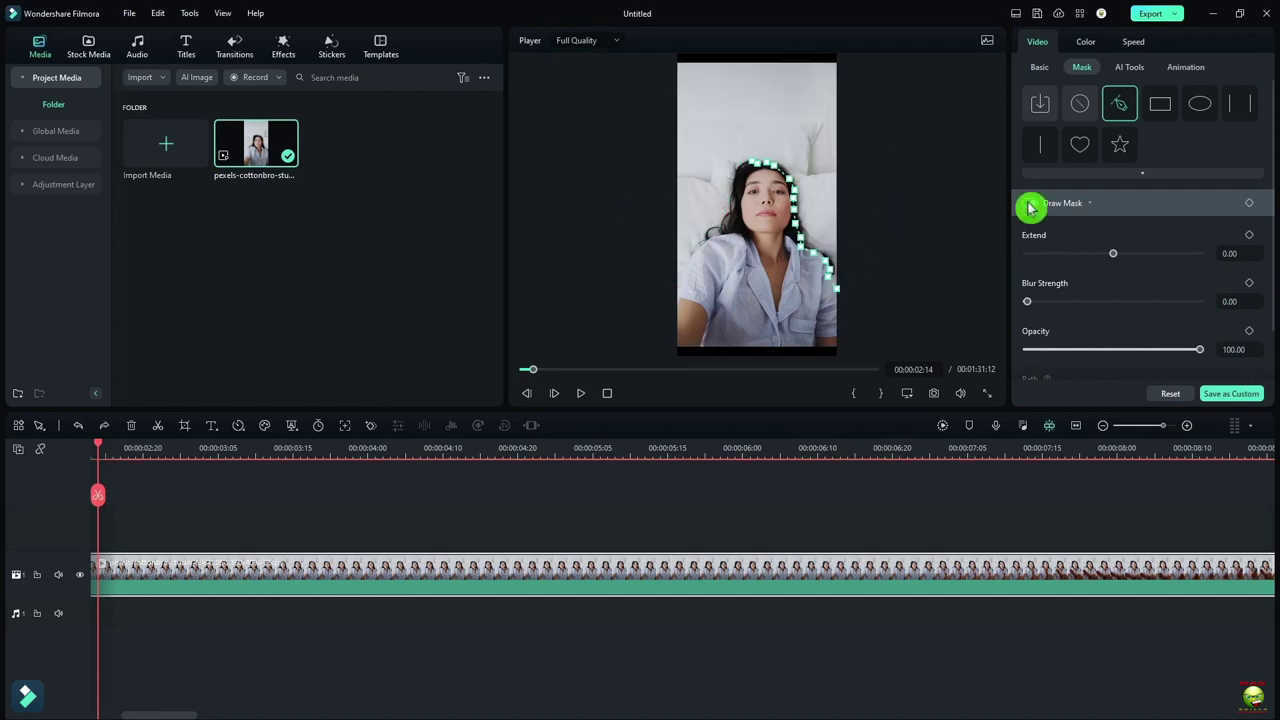
click(1030, 204)
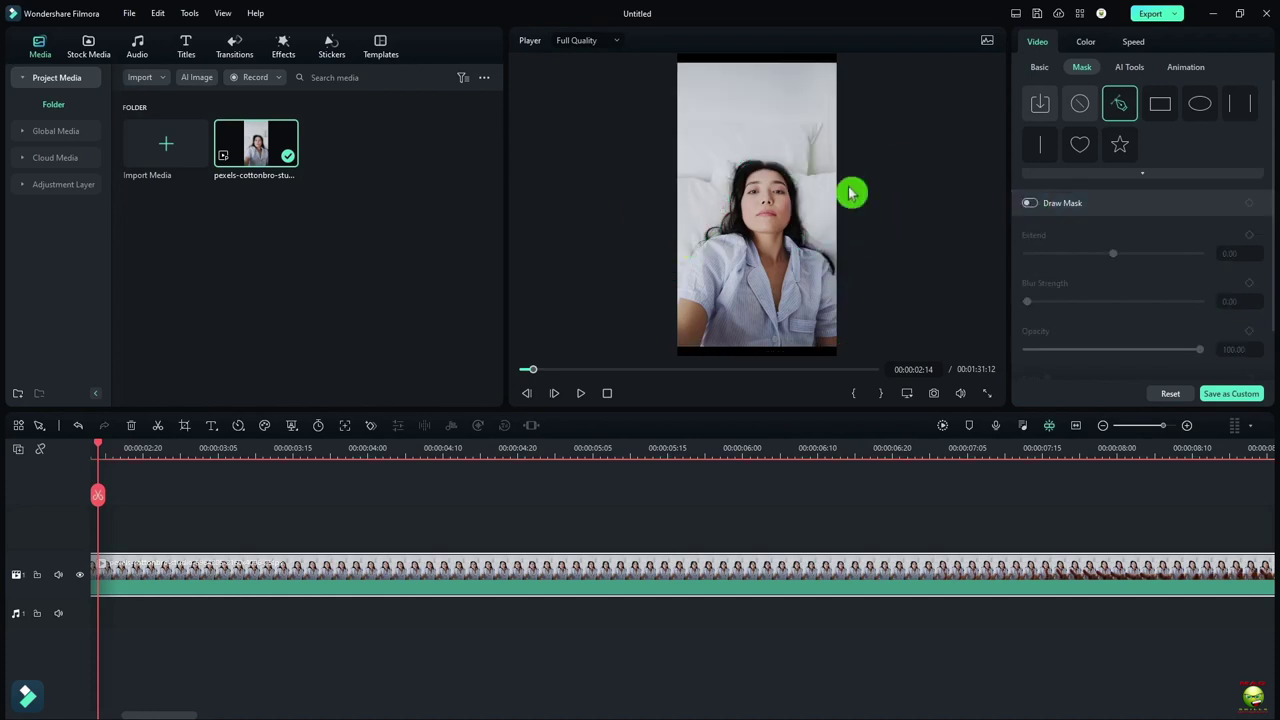
Step: Enable Chroma Key with white as the key colour, then turn it off again
click(1108, 76)
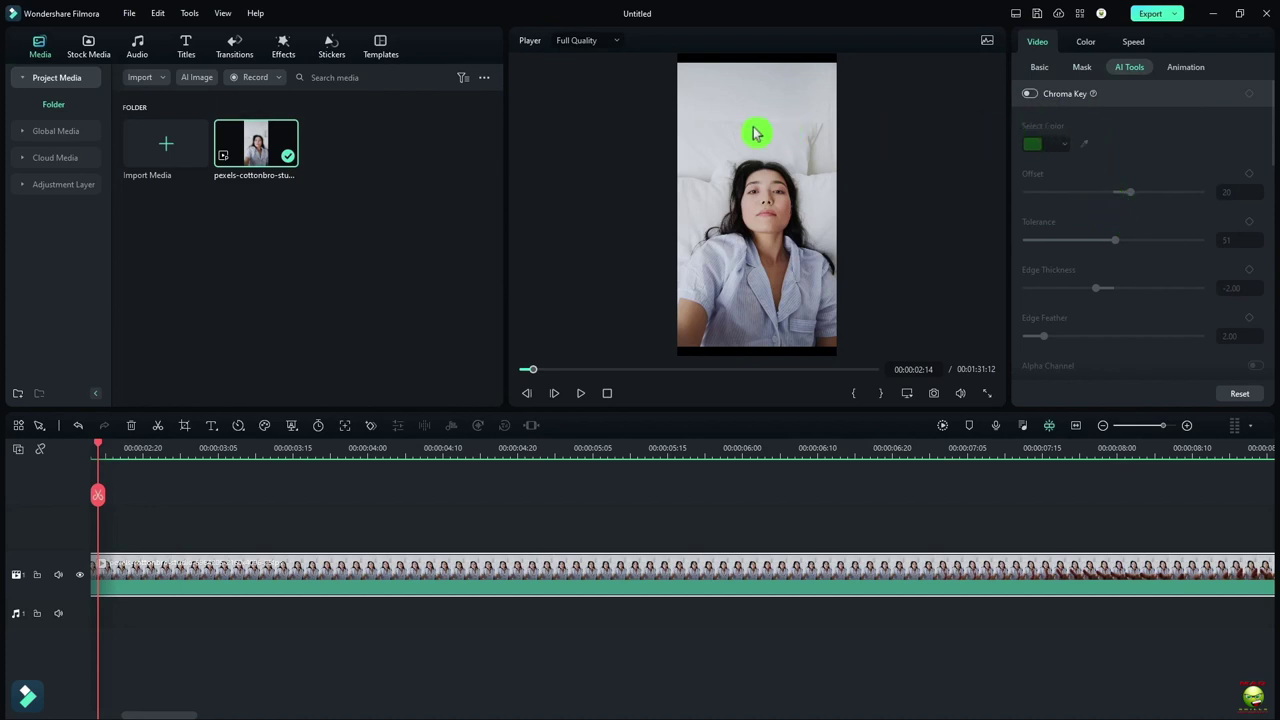
click(1033, 95)
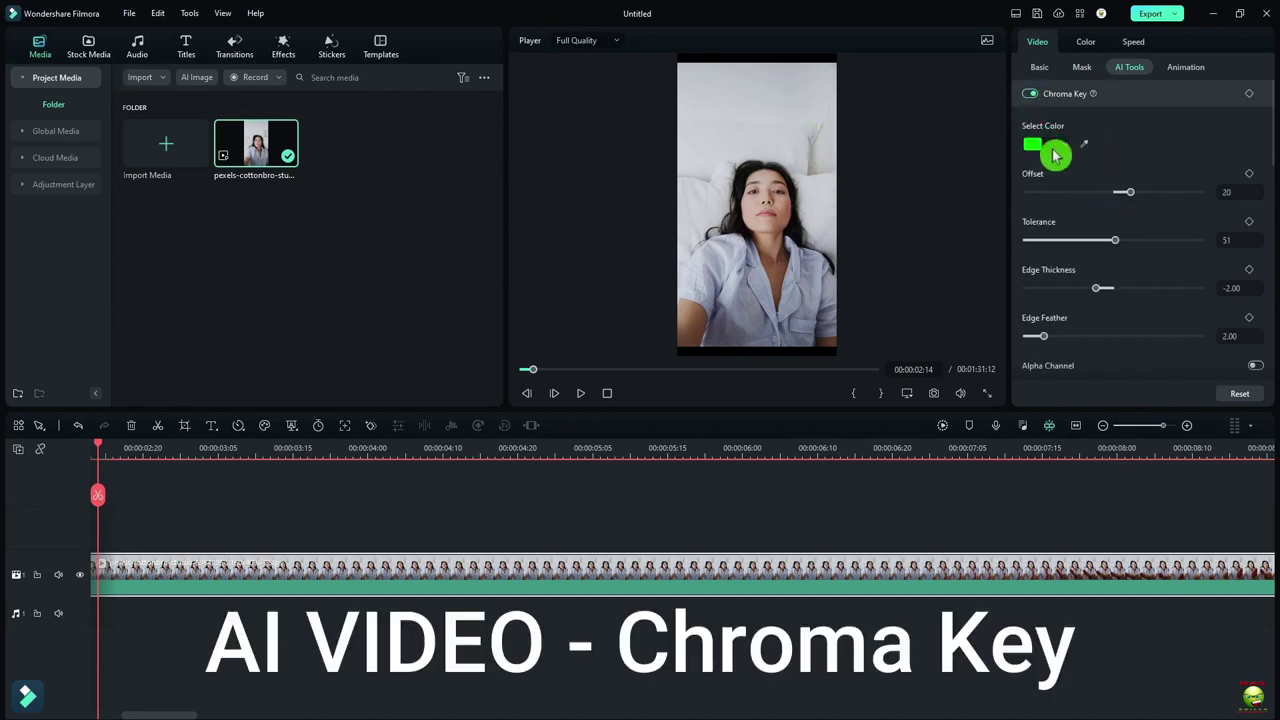
click(1065, 148)
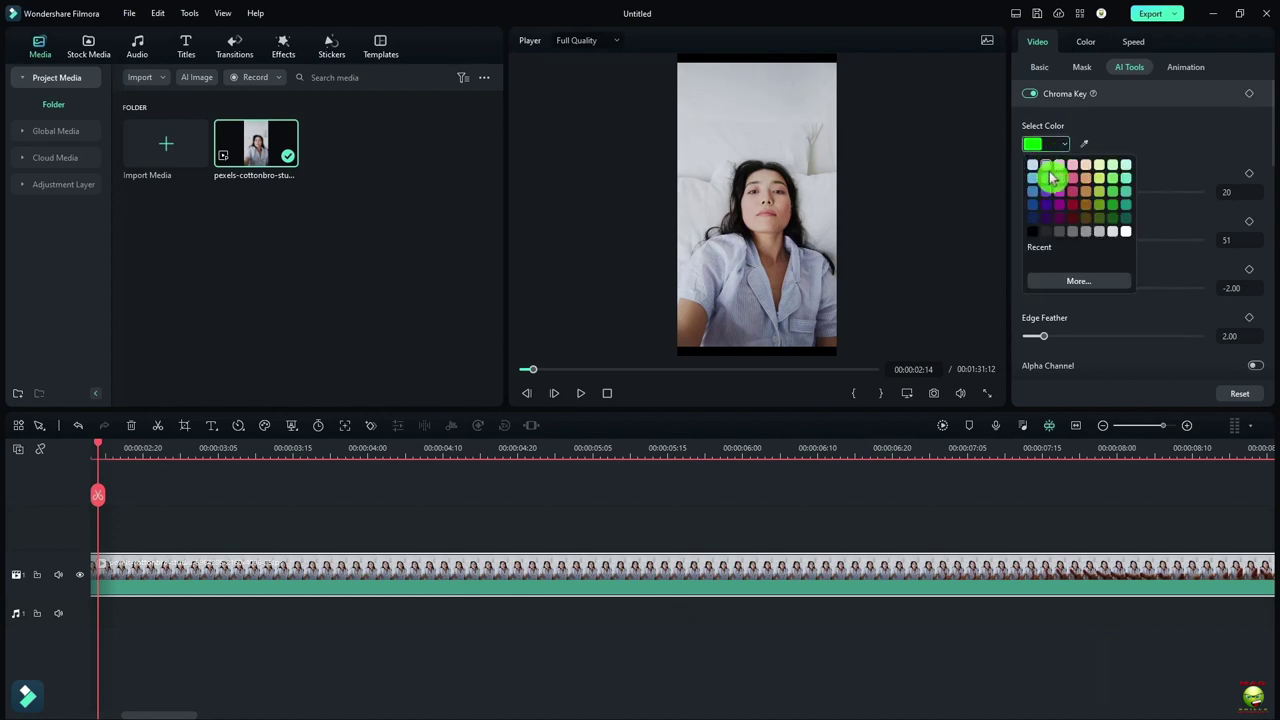
click(1127, 236)
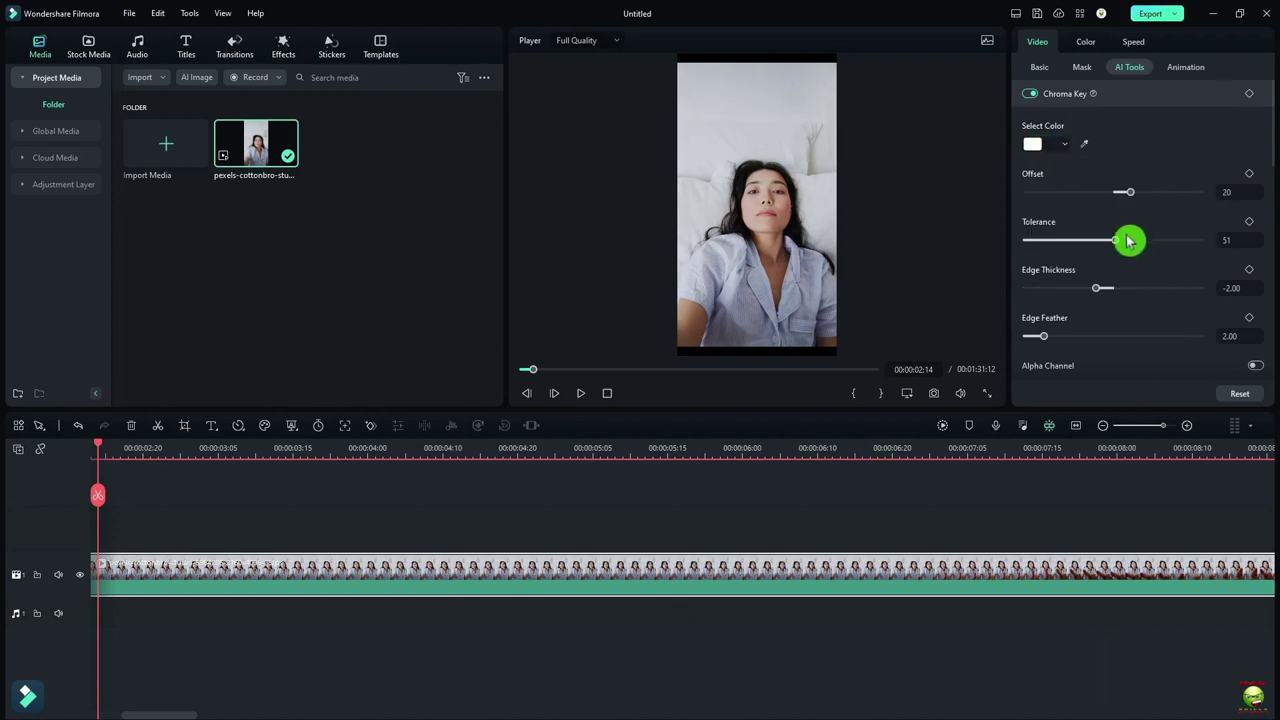
click(1034, 94)
Step: Enable AI Portrait and adjust its Edge Thickness and Edge Feather sliders
scroll(1150, 247, down, 3)
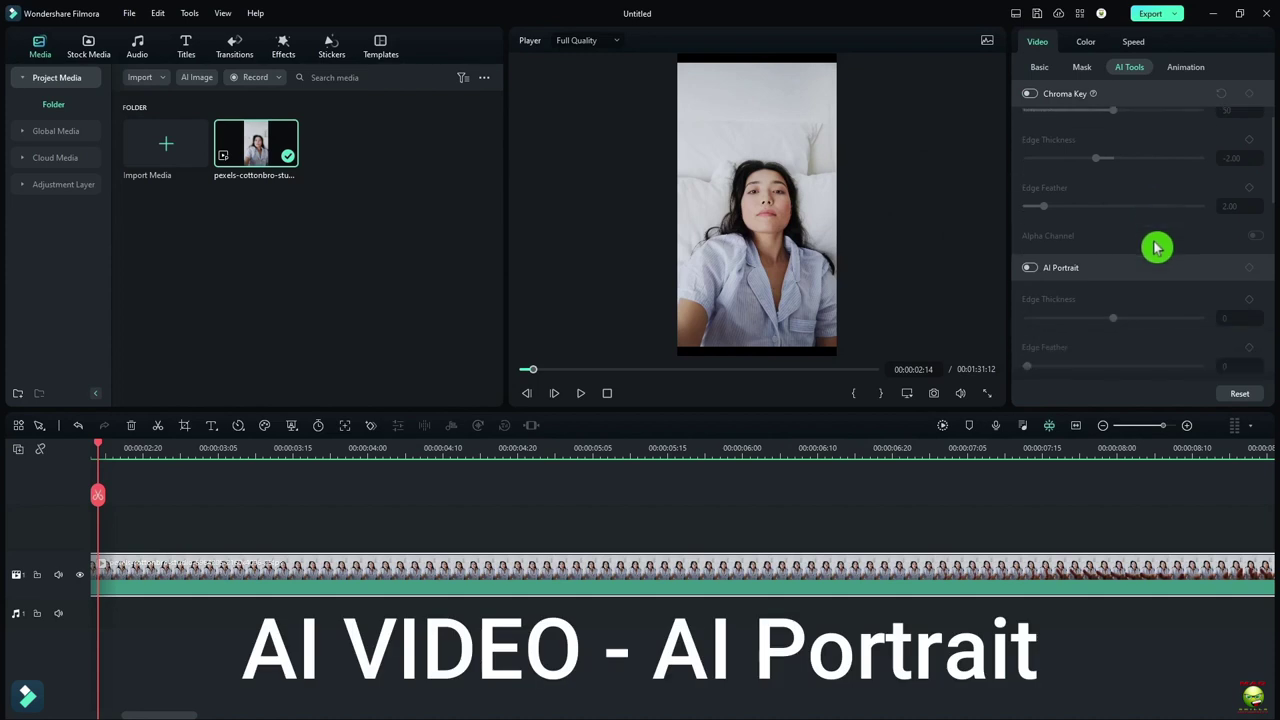
scroll(1155, 247, down, 1)
click(1036, 210)
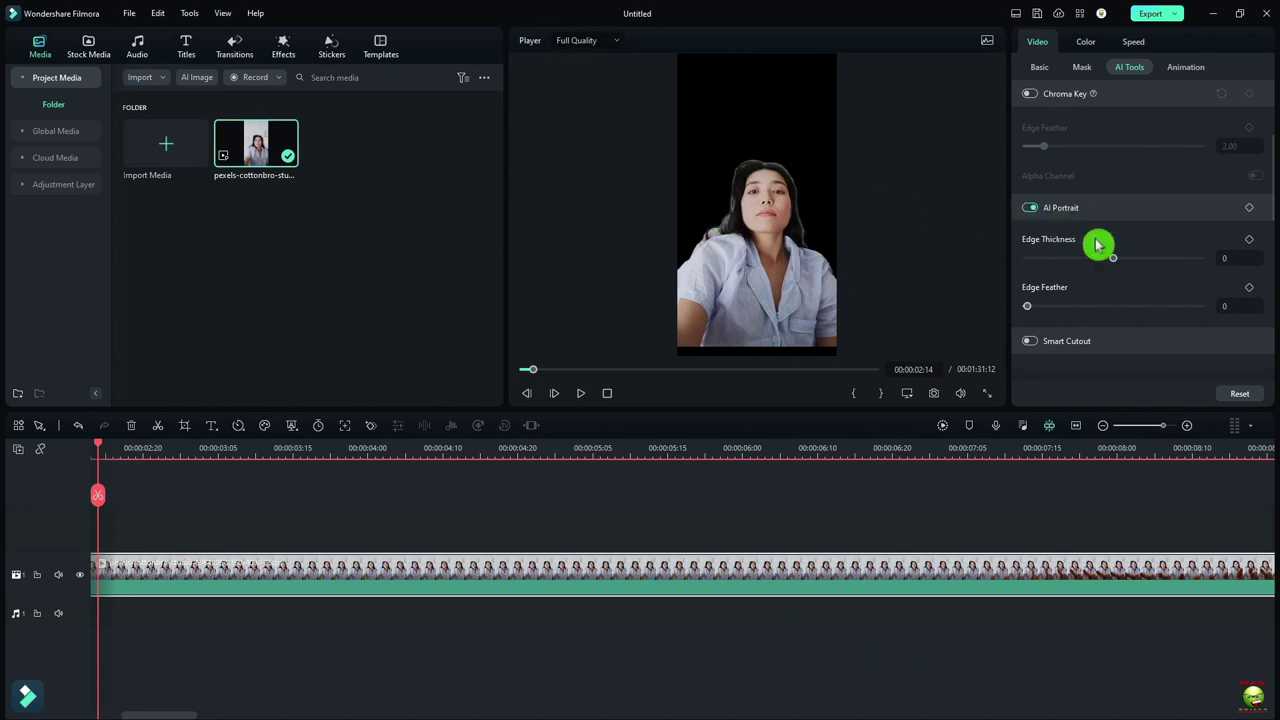
mouse_move(1113, 258)
mouse_down()
mouse_move(1057, 262)
mouse_move(1113, 258)
mouse_up()
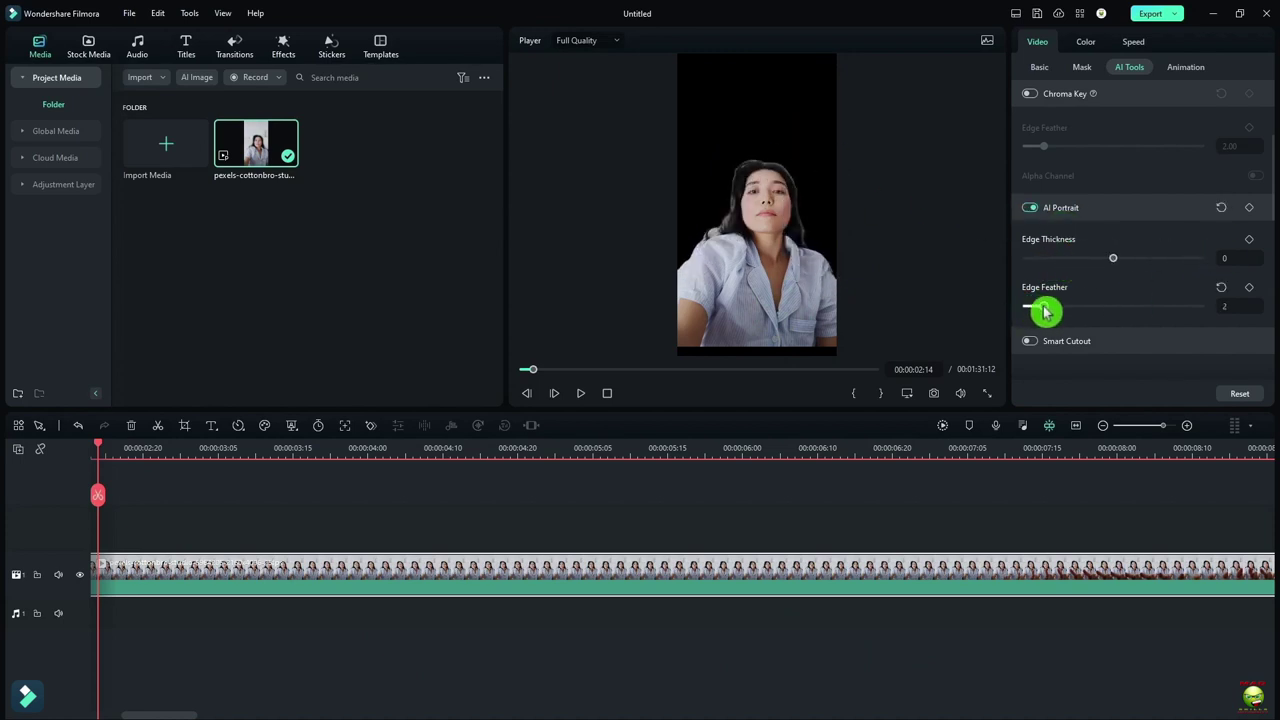
drag(1035, 310, 1113, 306)
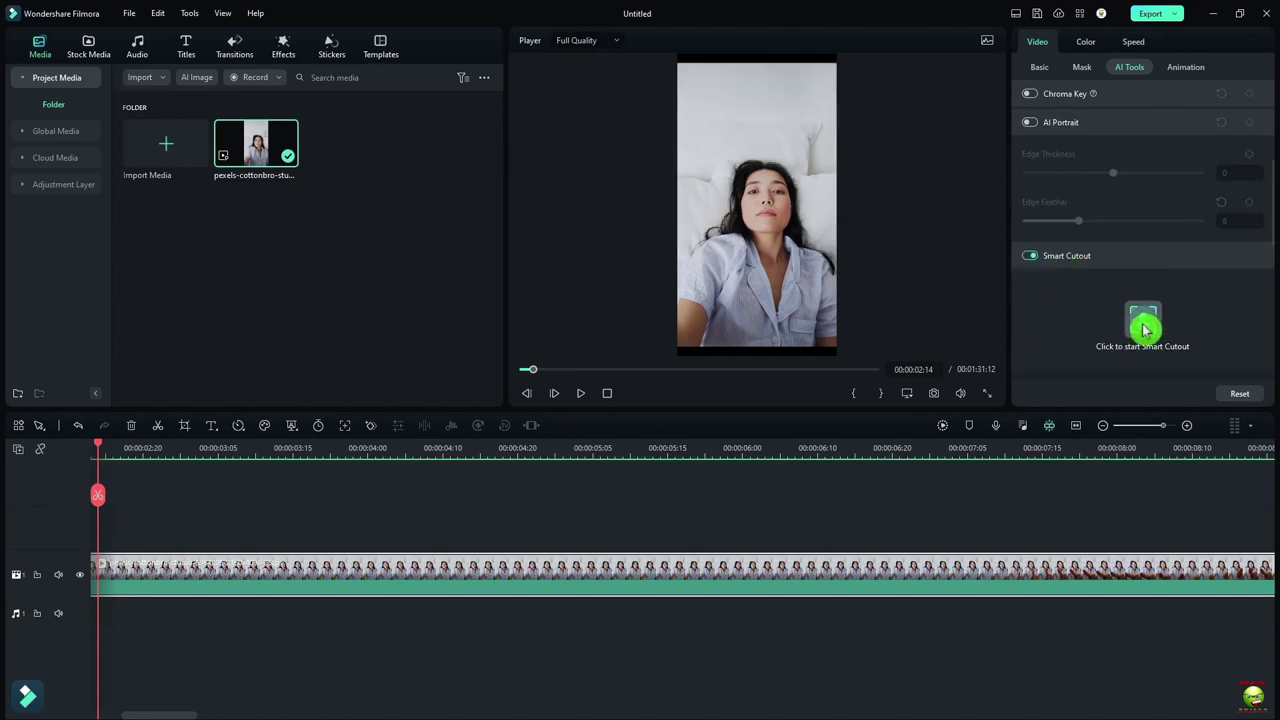
Step: Paint a Smart Cutout over the woman with brush size 55 and edge feather 3.64
click(1145, 322)
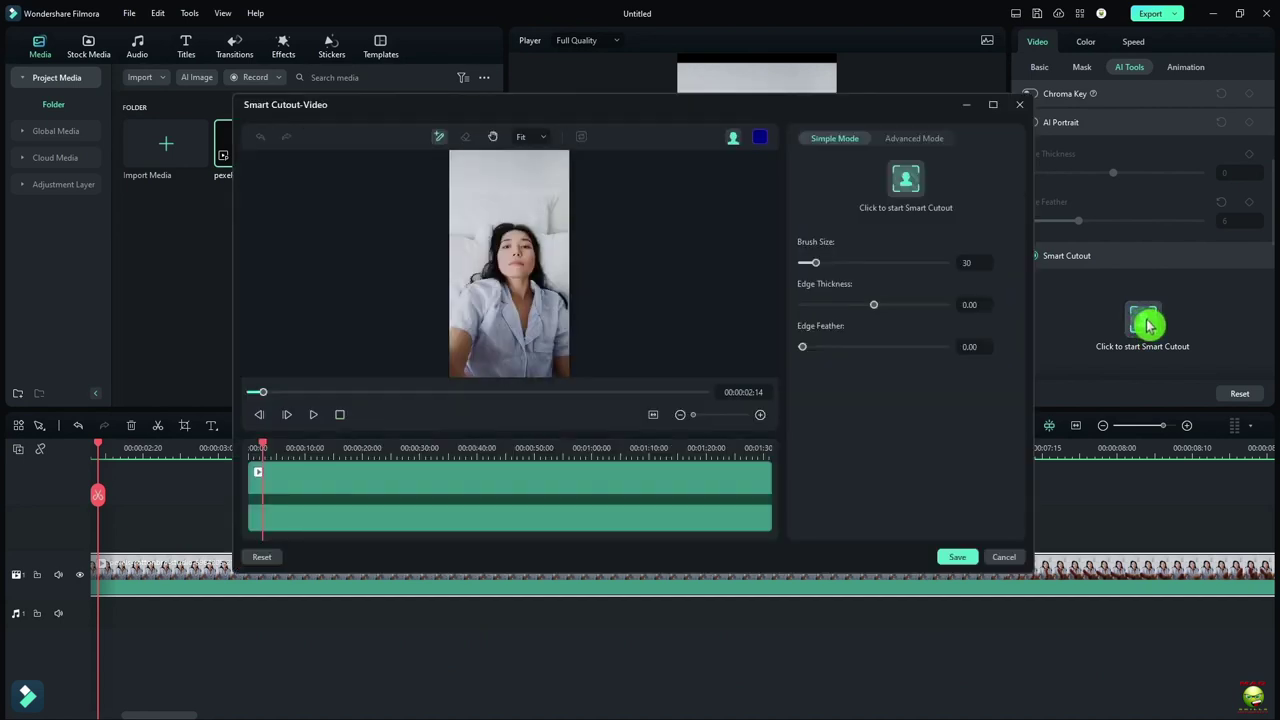
drag(510, 324, 513, 357)
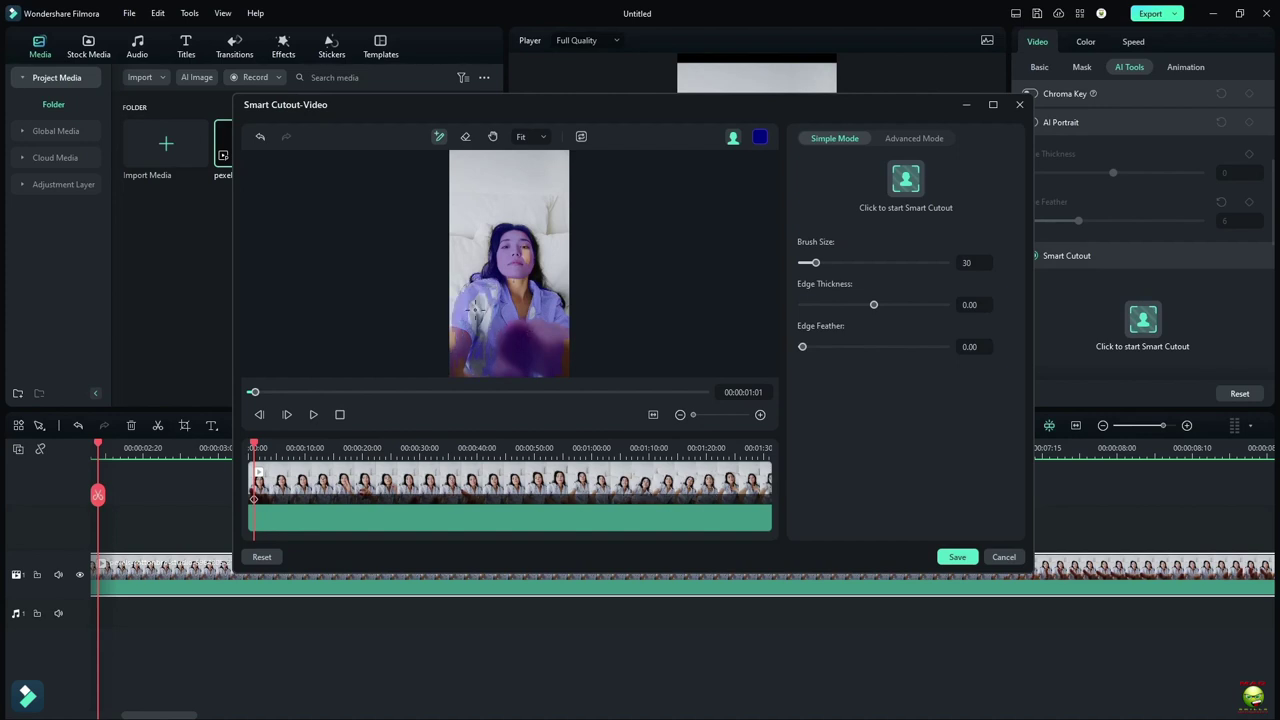
click(829, 347)
drag(816, 263, 838, 266)
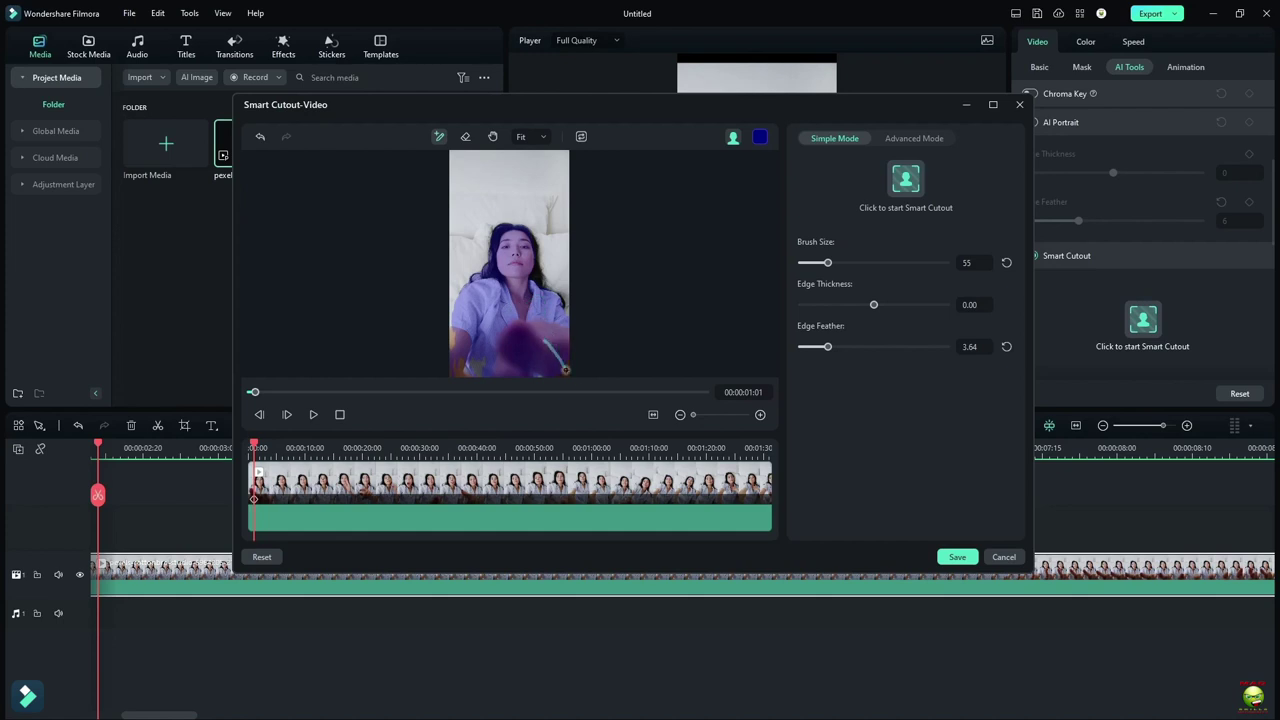
click(546, 142)
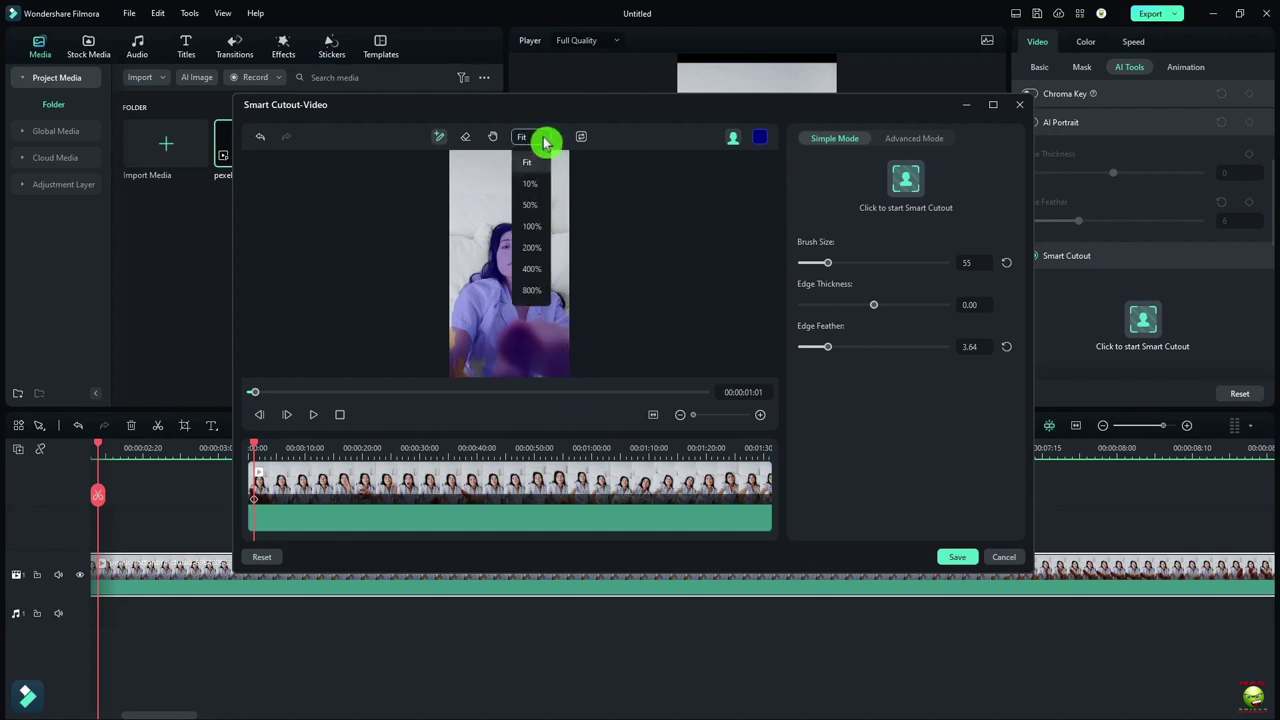
Step: At 50% zoom, erase and brush along the woman's hair to refine the cutout
click(530, 205)
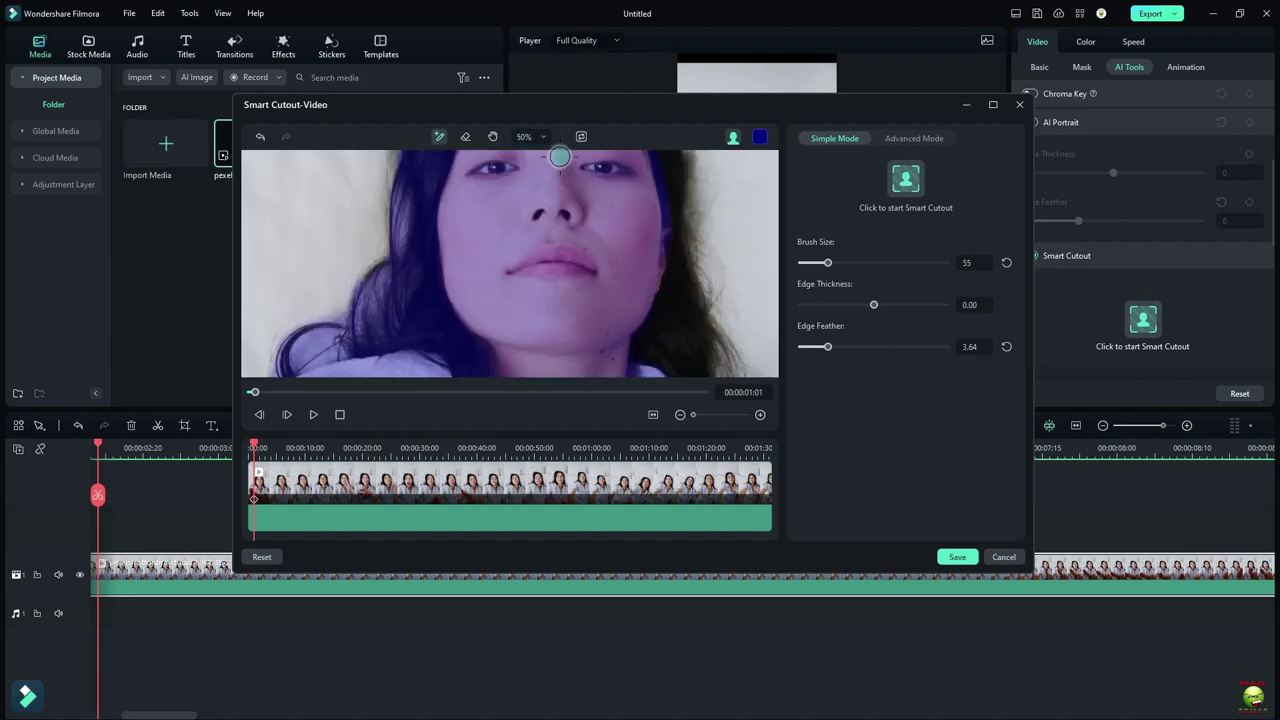
click(492, 136)
drag(530, 210, 435, 322)
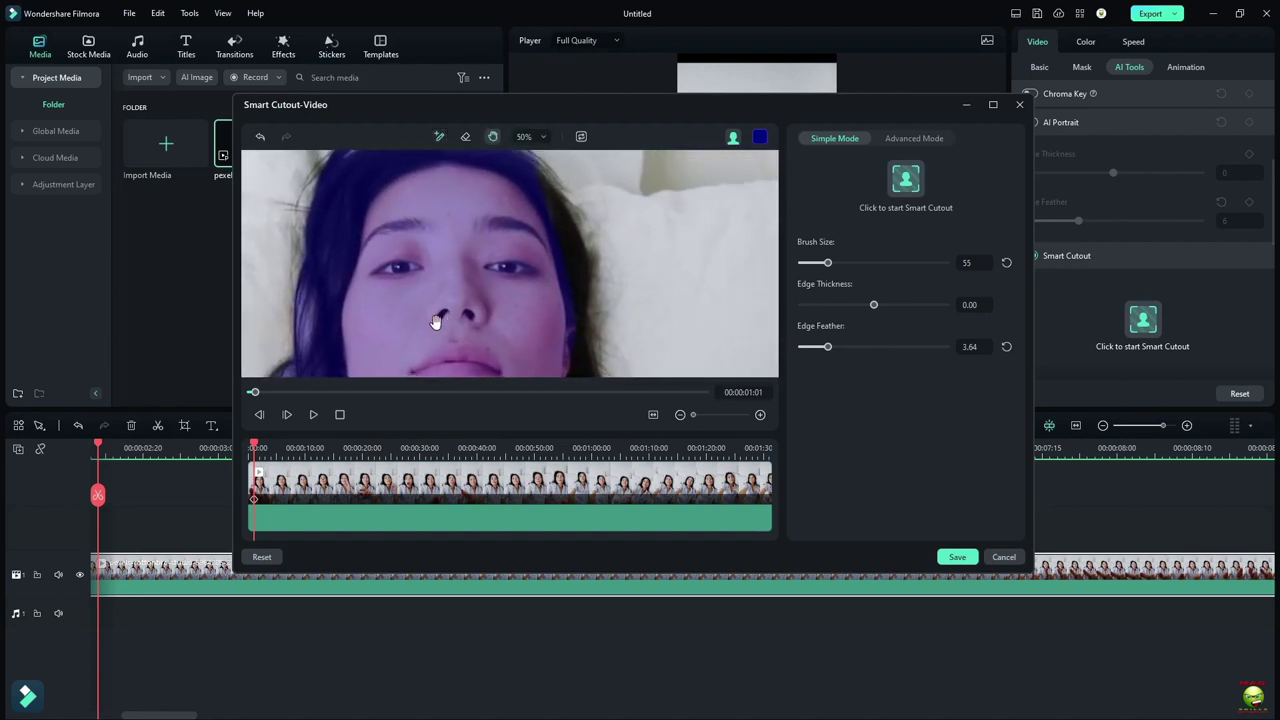
click(467, 139)
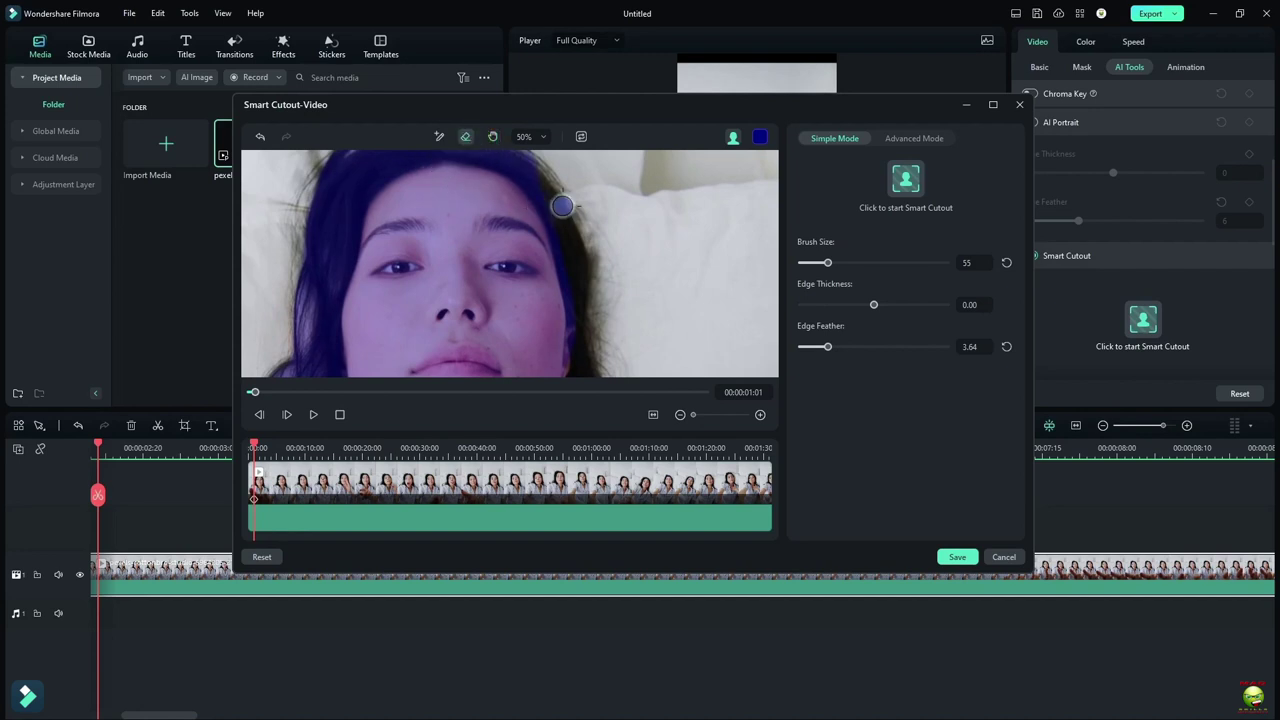
drag(524, 168, 536, 184)
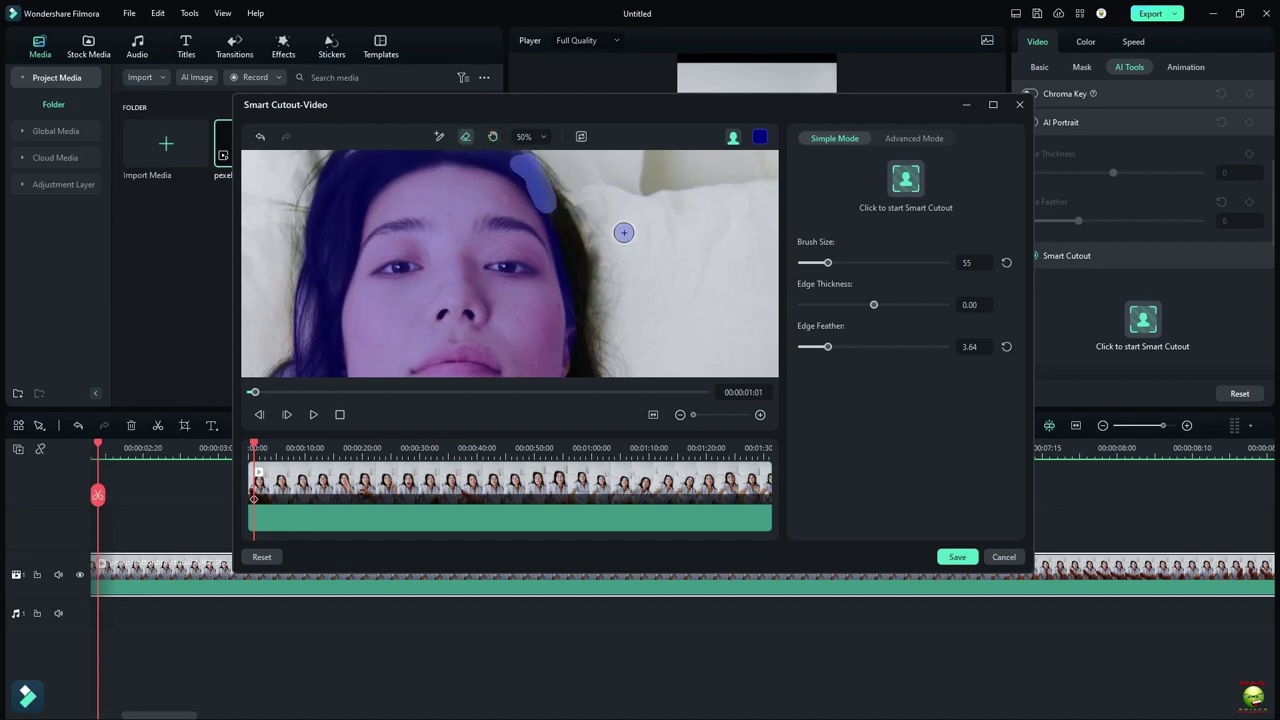
click(441, 140)
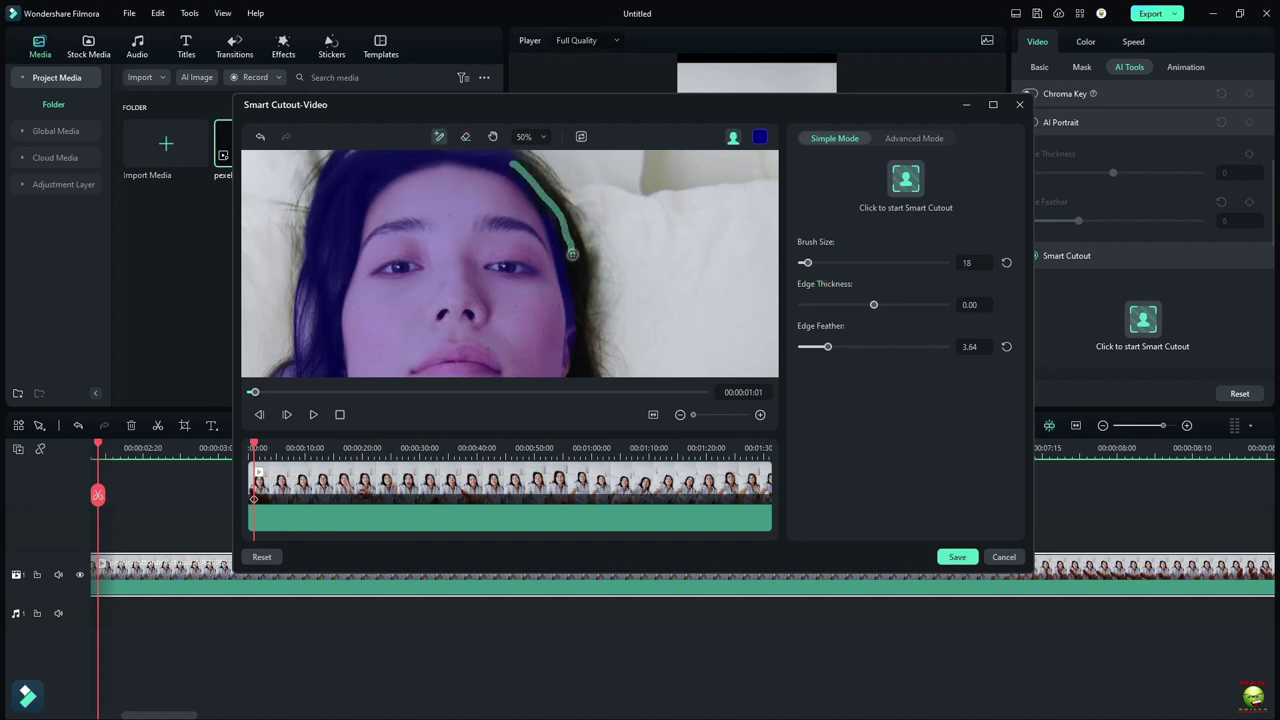
drag(580, 293, 573, 287)
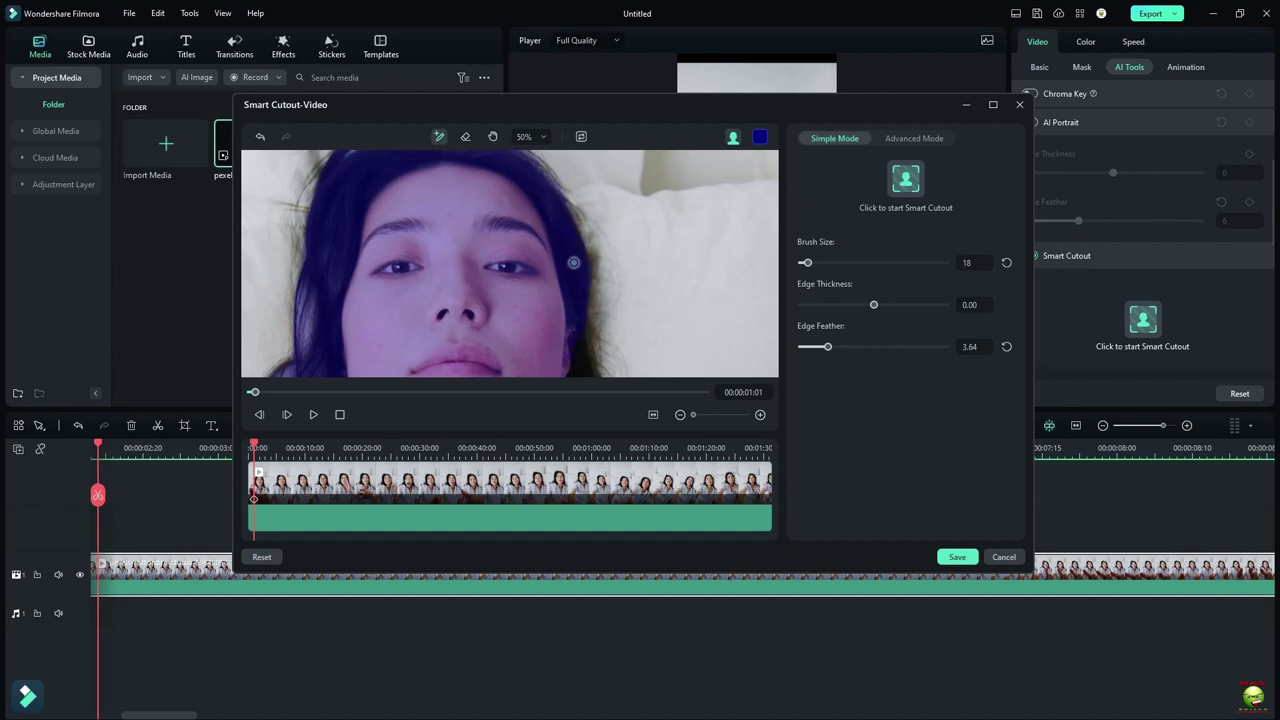
Step: Fit the preview back to the frame and show the cutout against a black background
click(540, 137)
click(543, 161)
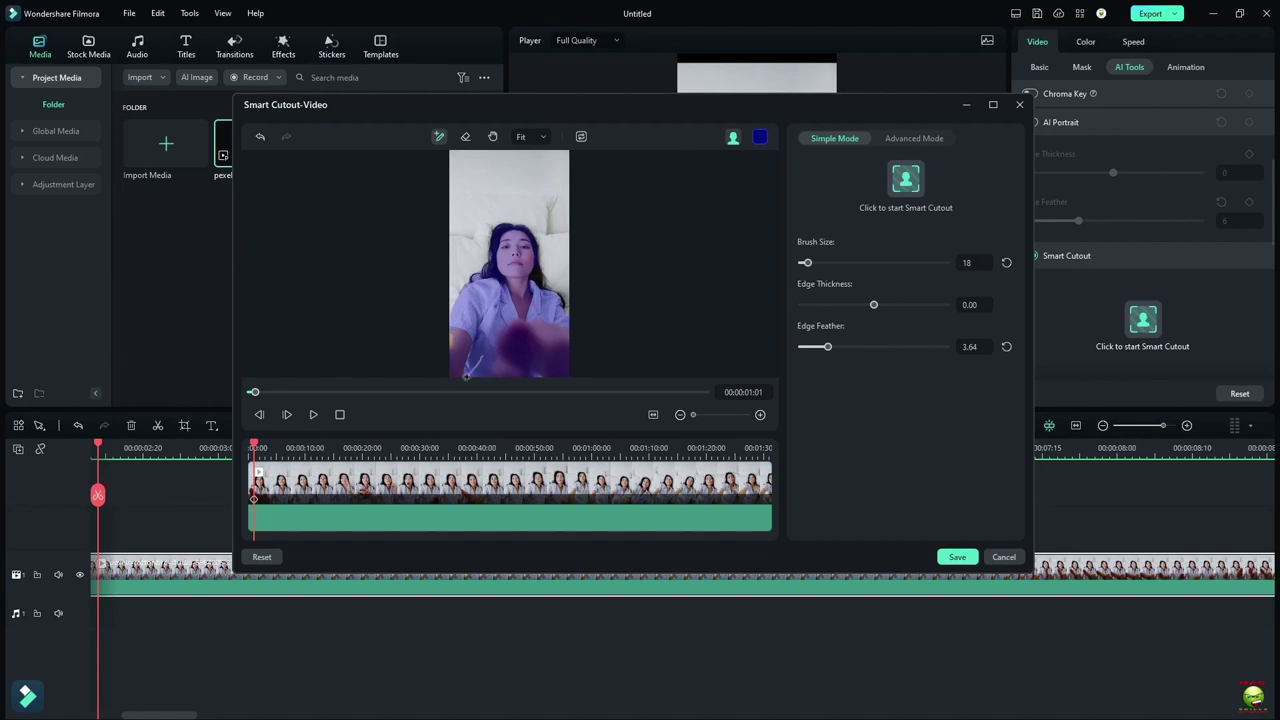
click(758, 142)
click(733, 138)
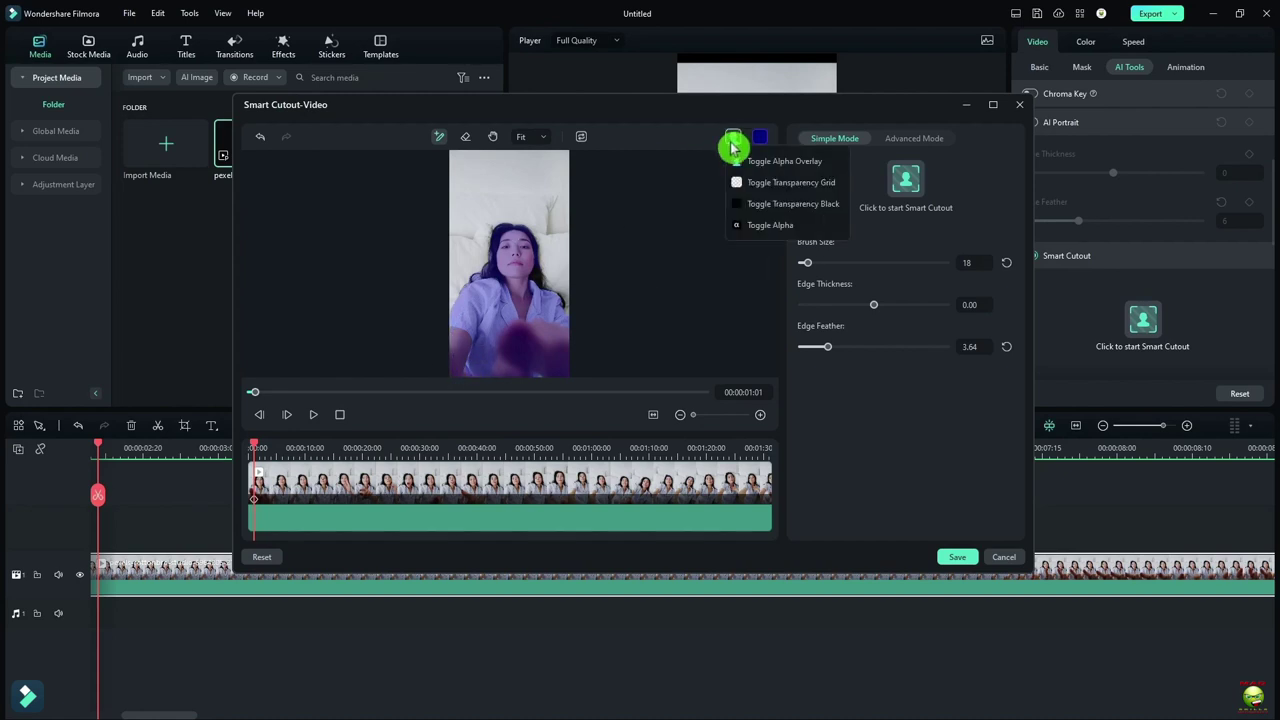
Step: Review the cutout against a black background, then enable Motion Tracking and start the motion track
click(805, 213)
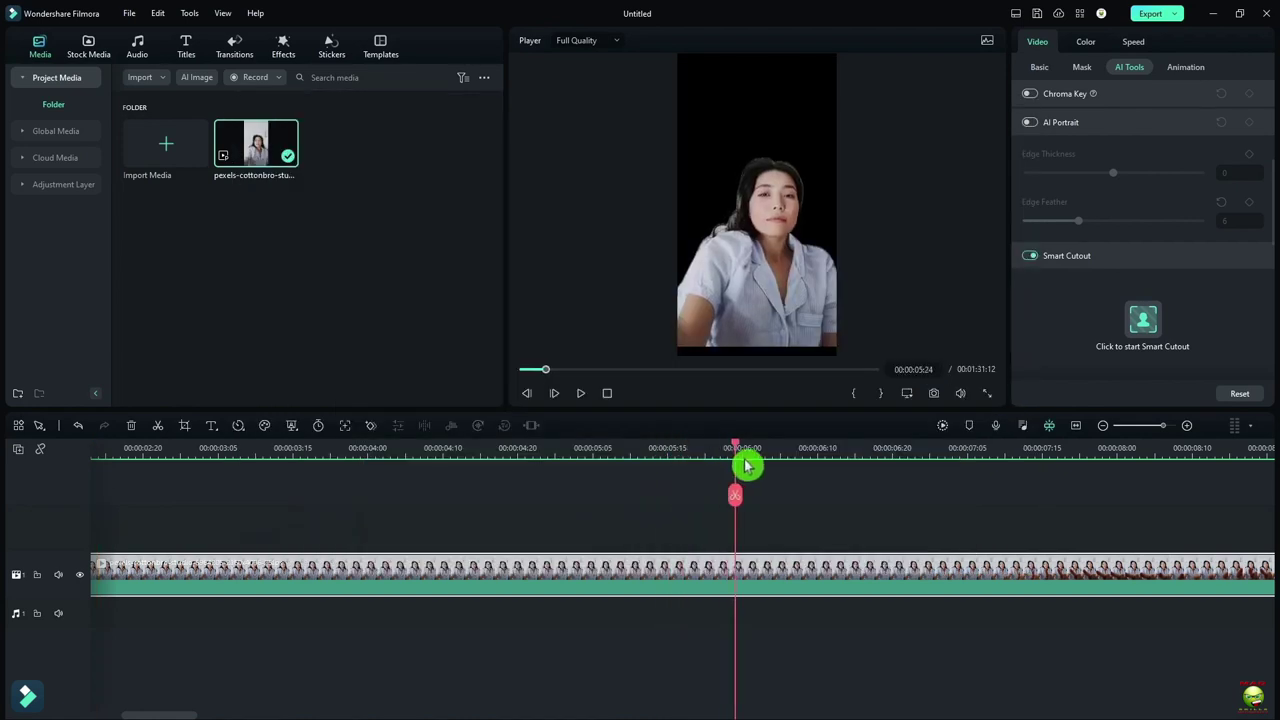
drag(746, 463, 326, 480)
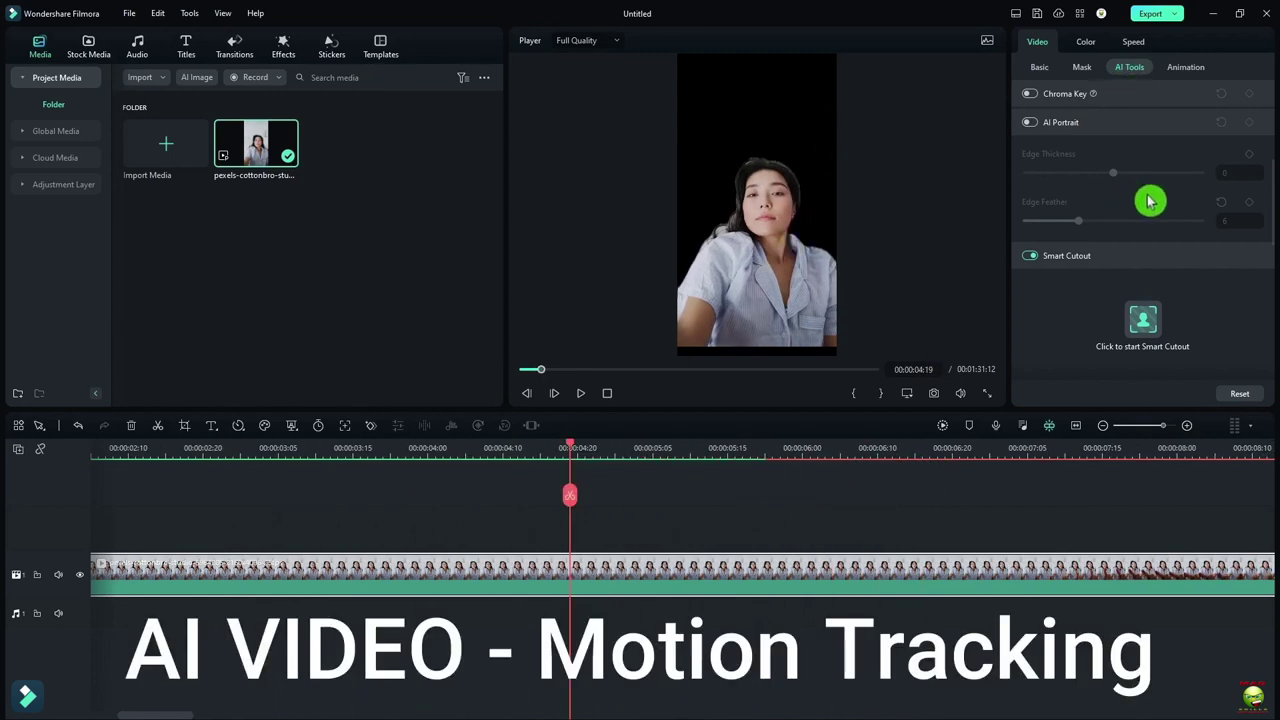
scroll(1150, 202, down, 3)
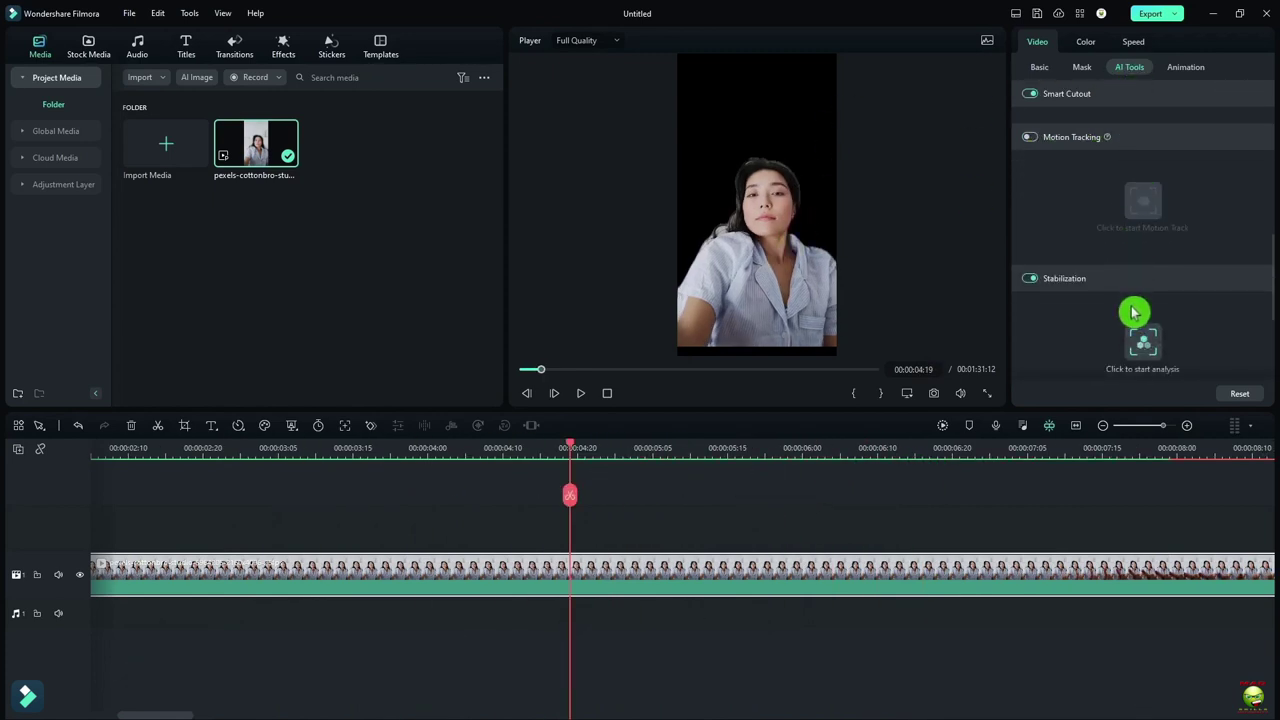
scroll(1137, 306, down, 1)
click(1029, 177)
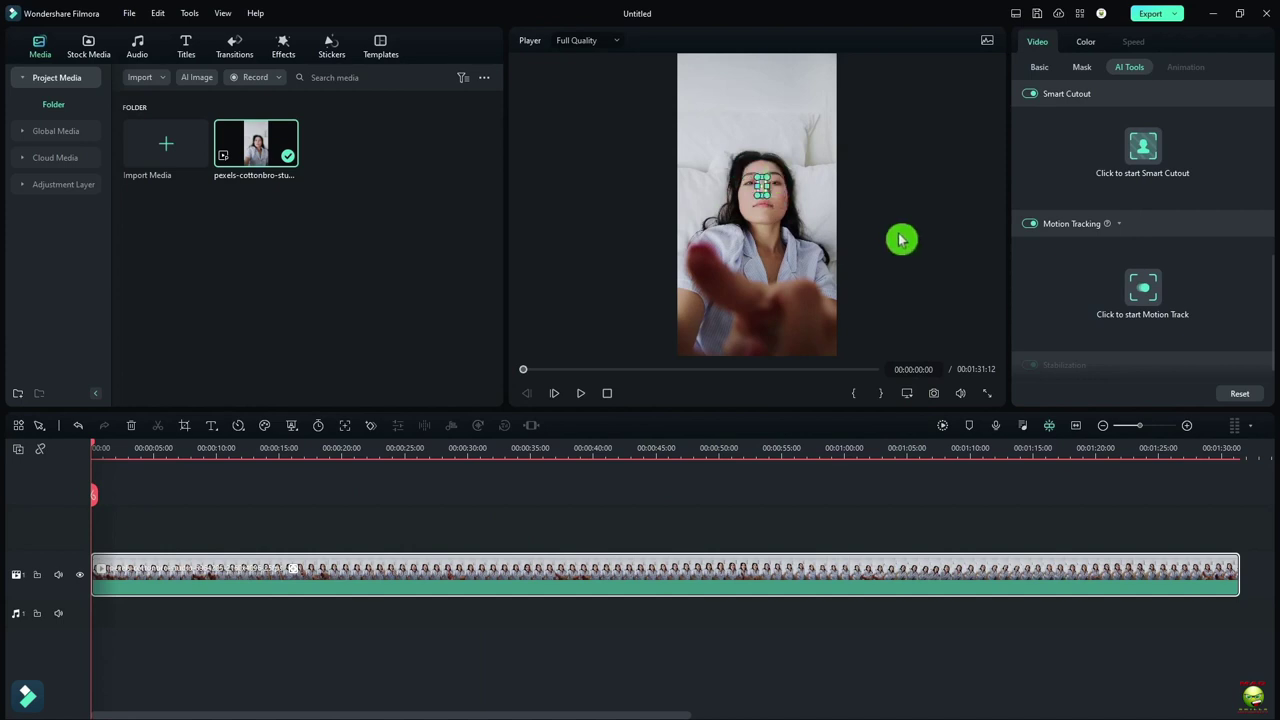
click(1143, 289)
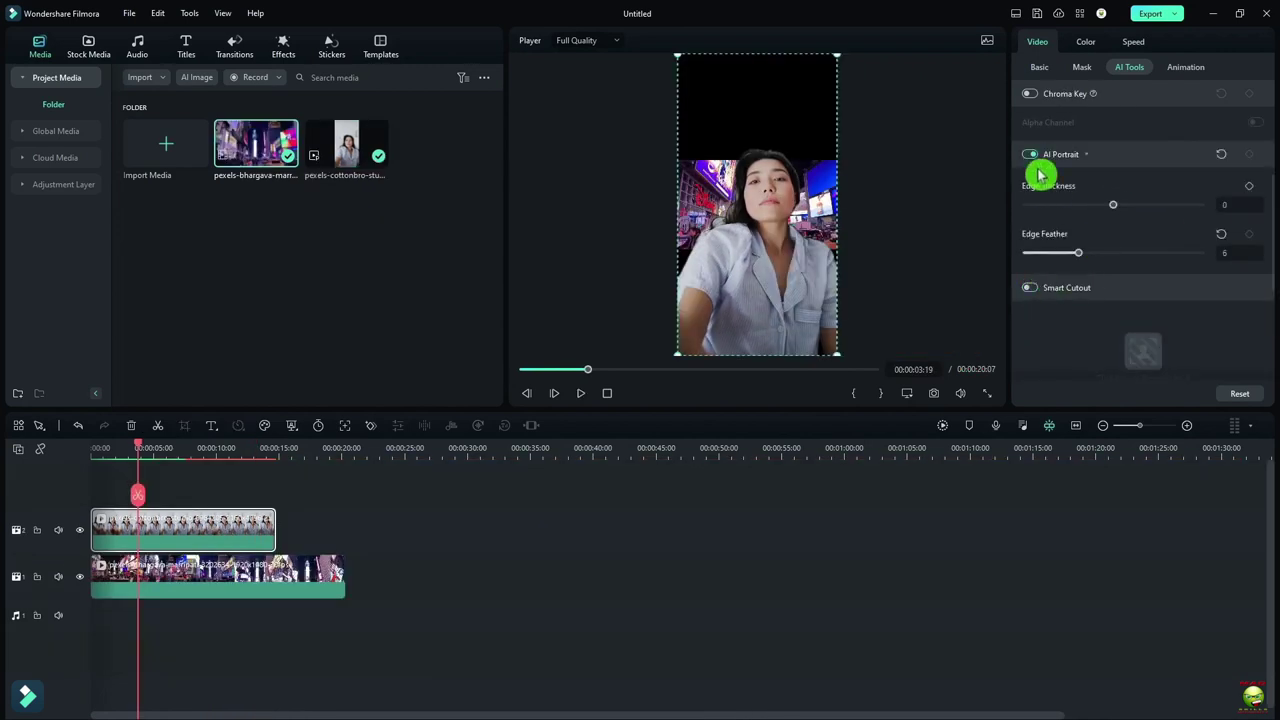
Step: With the woman's track hidden, reposition and enlarge the Times Square clip to overfill the frame, then preview
click(293, 587)
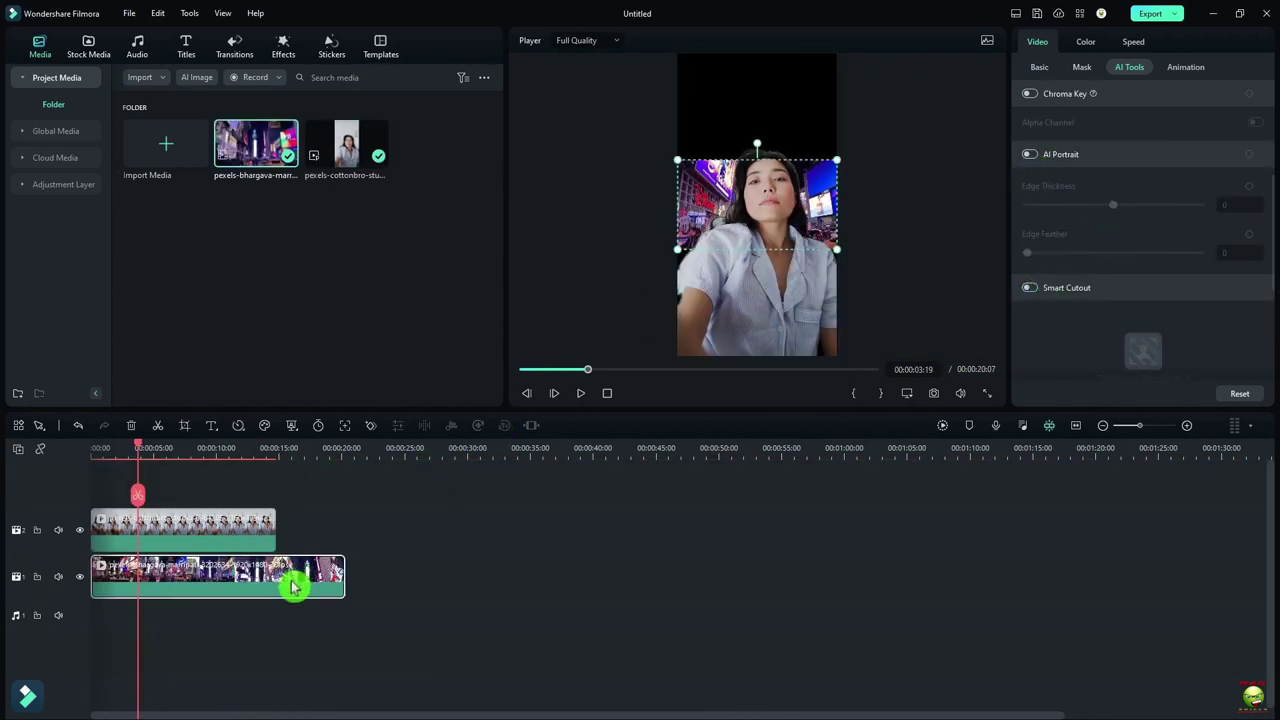
click(80, 530)
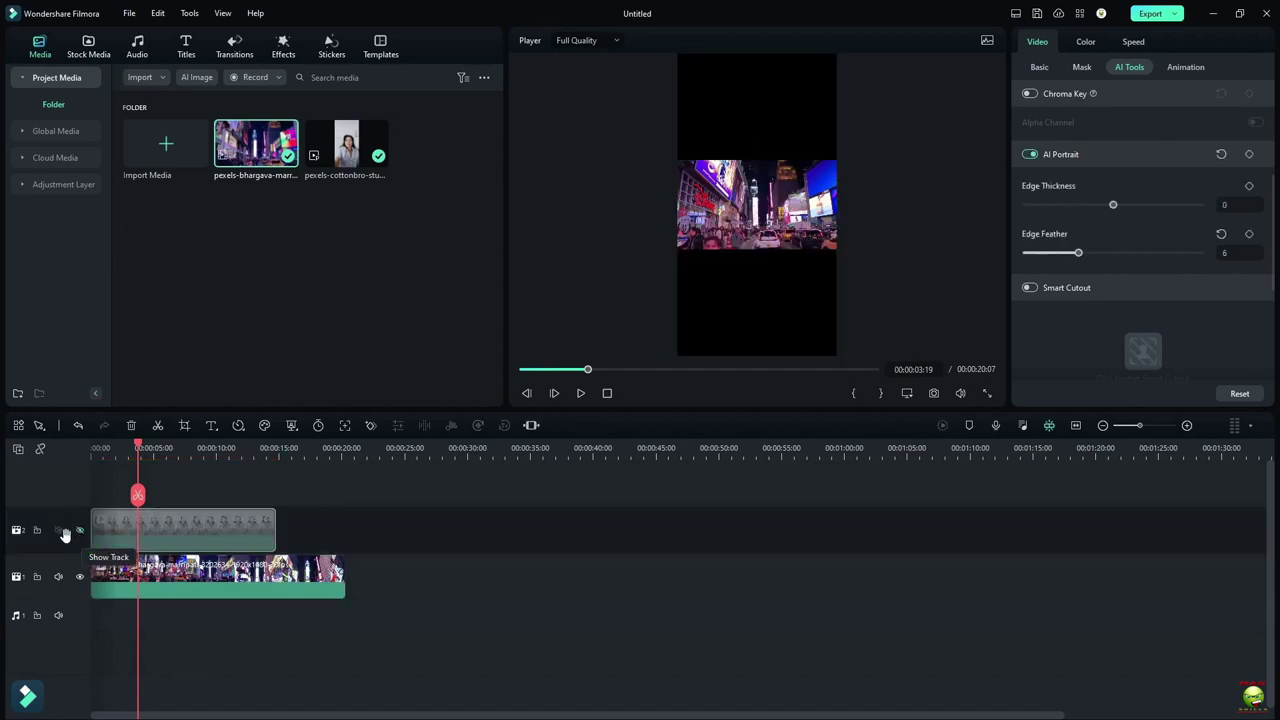
click(663, 234)
drag(834, 256, 865, 355)
click(590, 230)
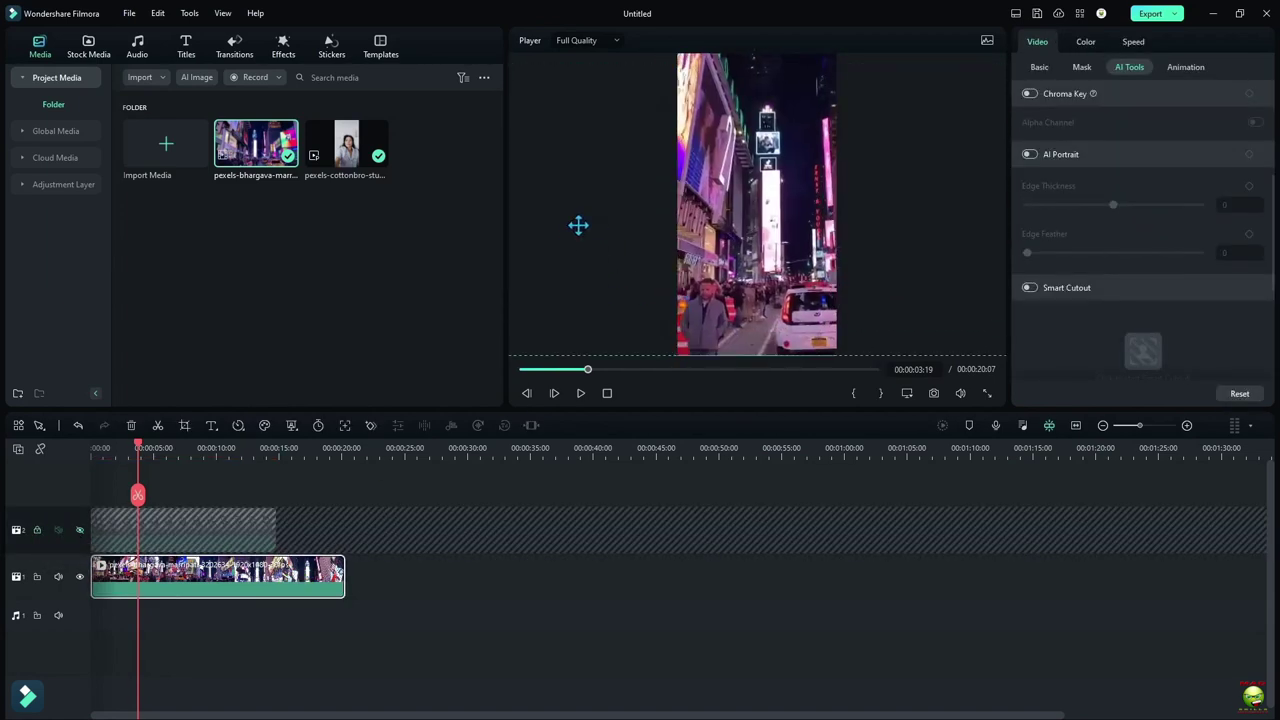
click(82, 529)
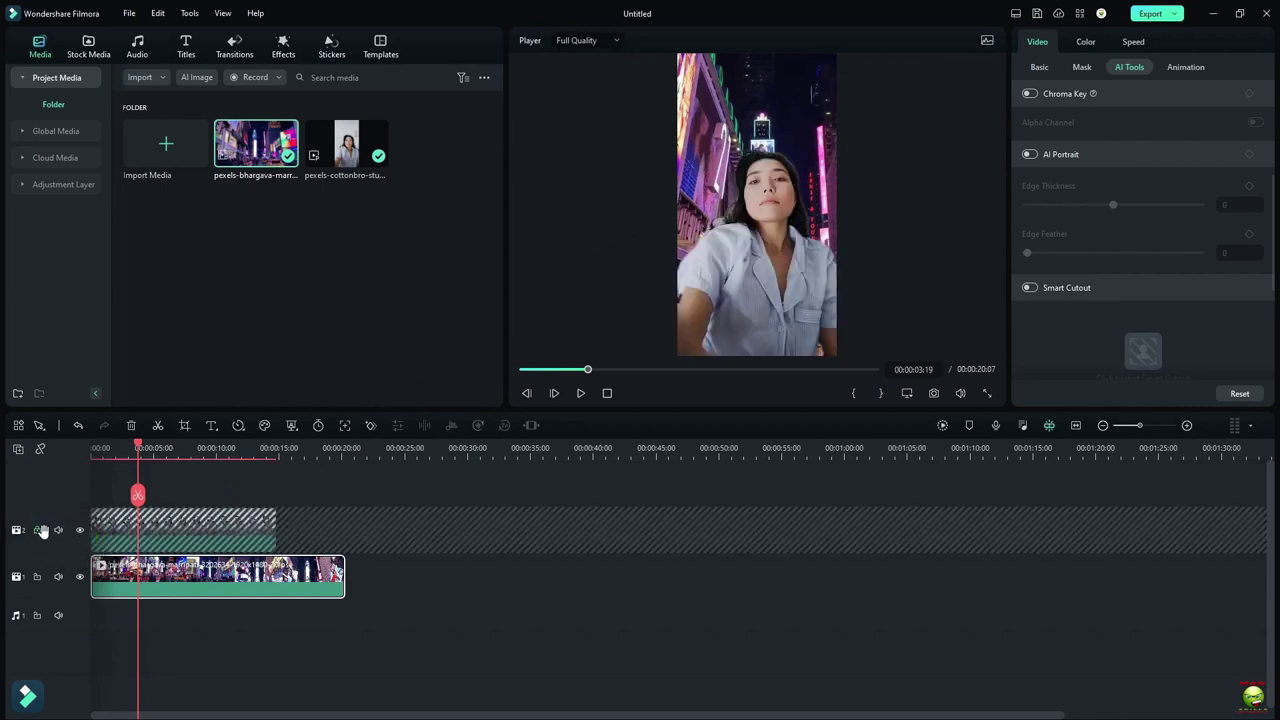
key(space)
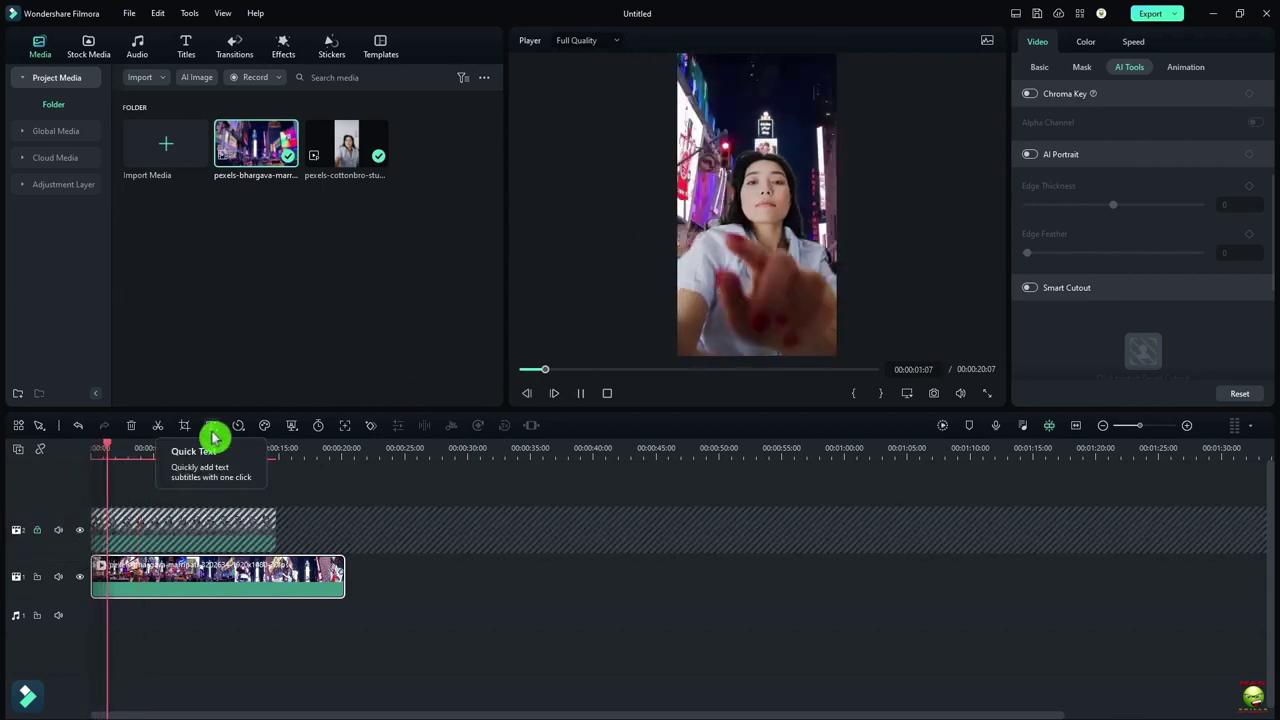
key(space)
Step: Turn on AI Portrait for the woman clip with Edge Feather 0 and adjusted edge thickness
click(1108, 147)
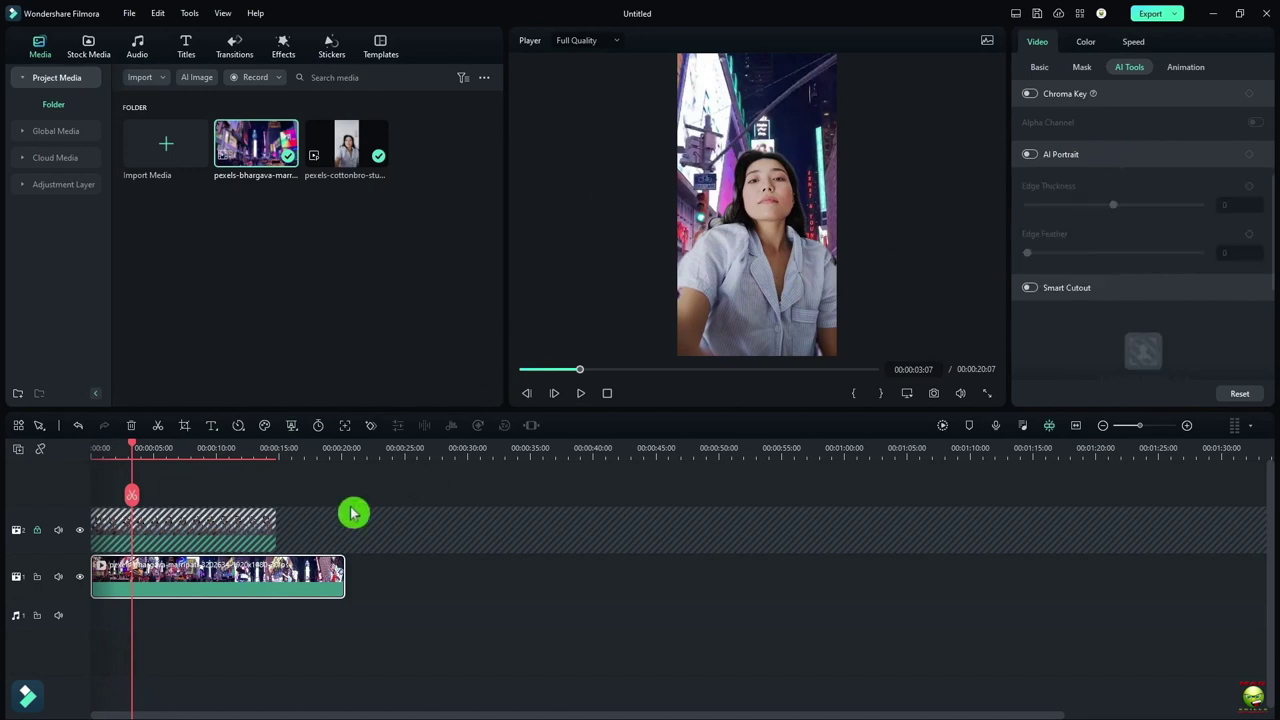
click(37, 529)
click(160, 535)
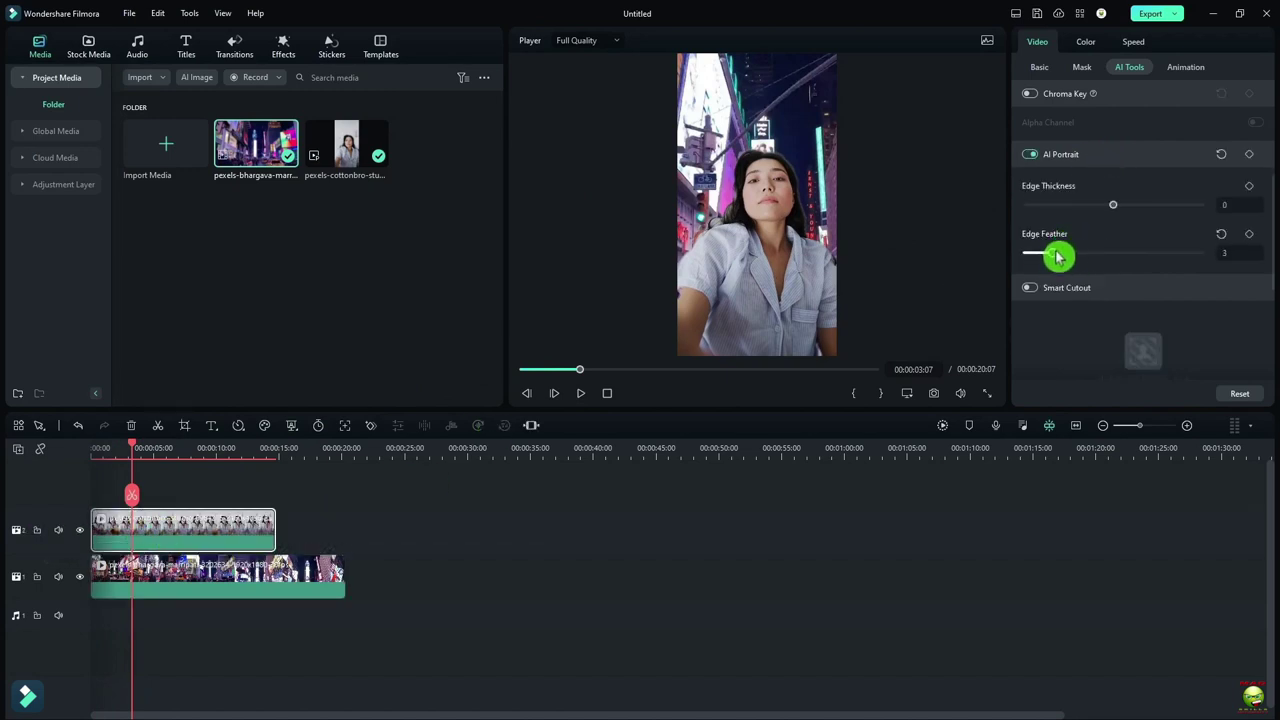
drag(1068, 255, 1028, 263)
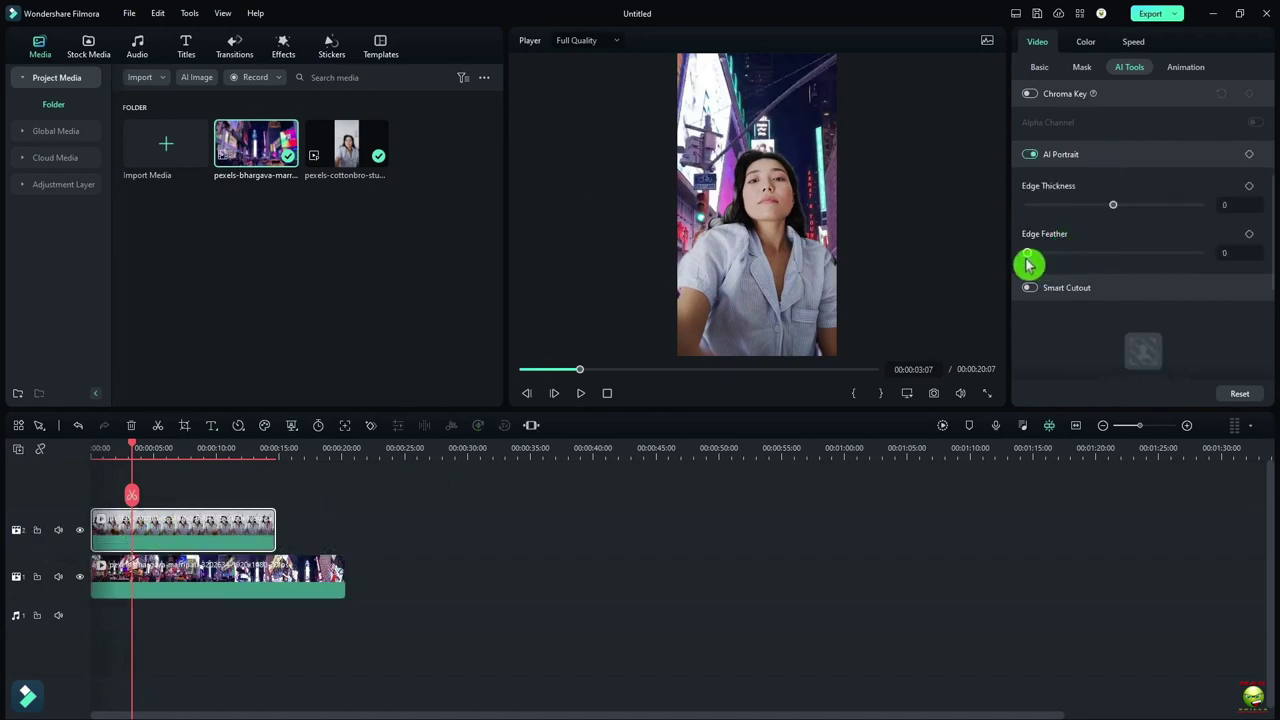
click(1104, 211)
drag(138, 460, 63, 451)
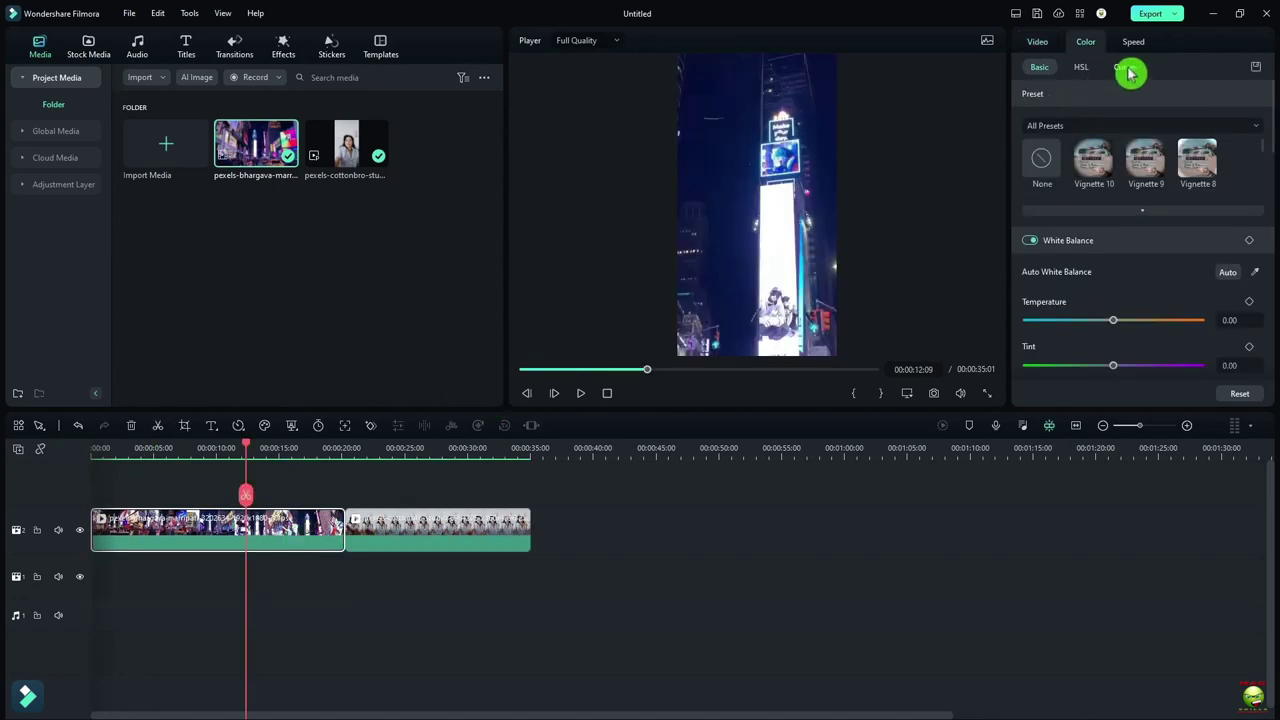
Step: Add two points to the city clip's colour curve to bend it
click(1127, 67)
click(1146, 277)
click(1097, 354)
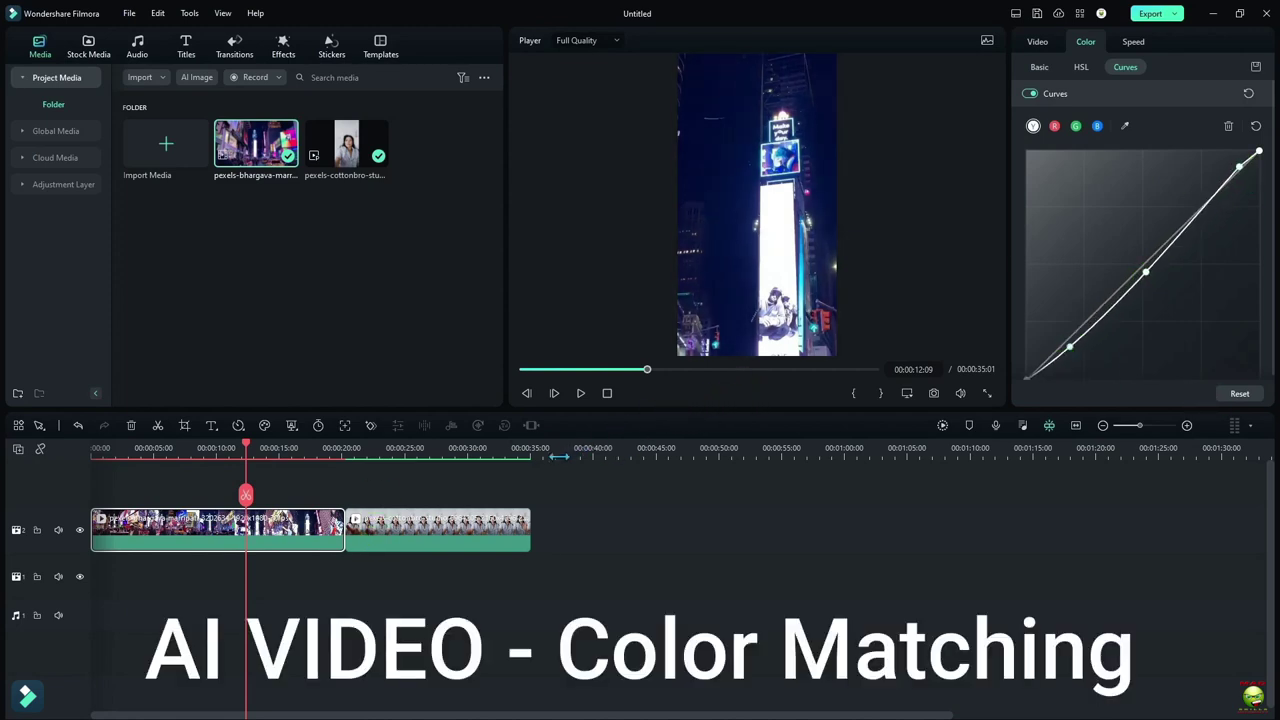
Step: Colour-match the woman clip to a later city frame in Comparison View and apply it
click(398, 543)
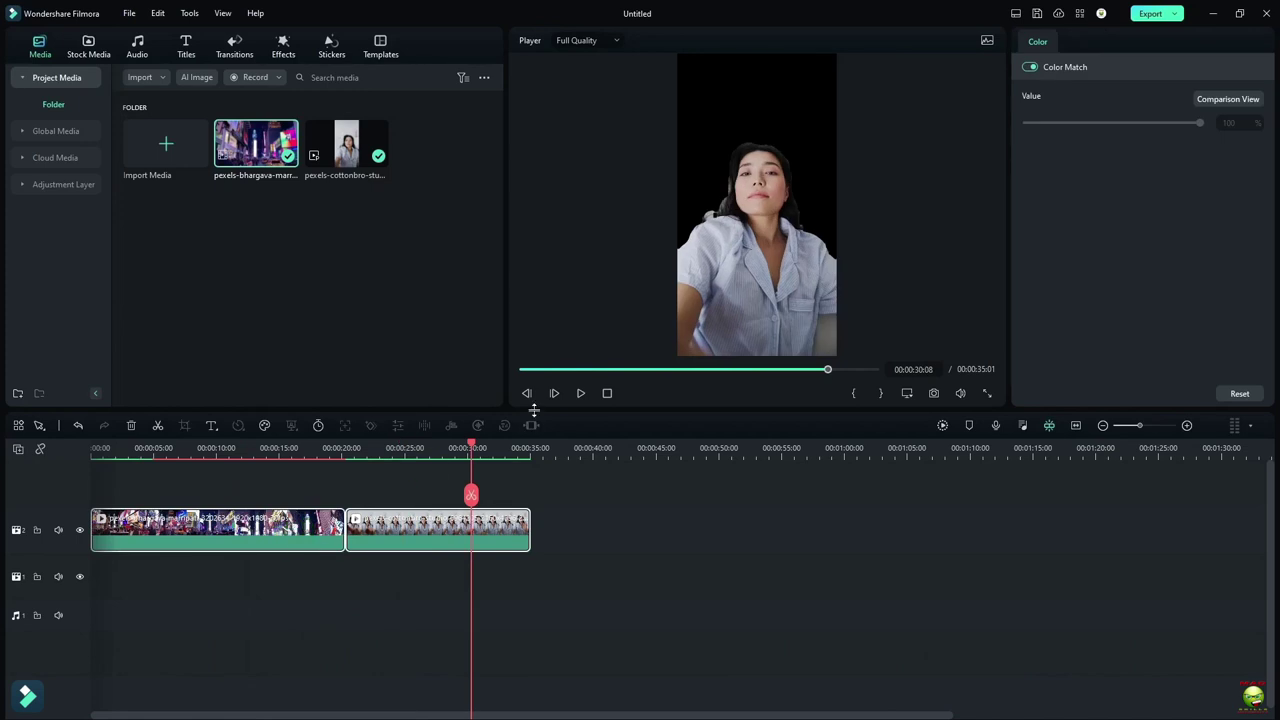
click(1219, 98)
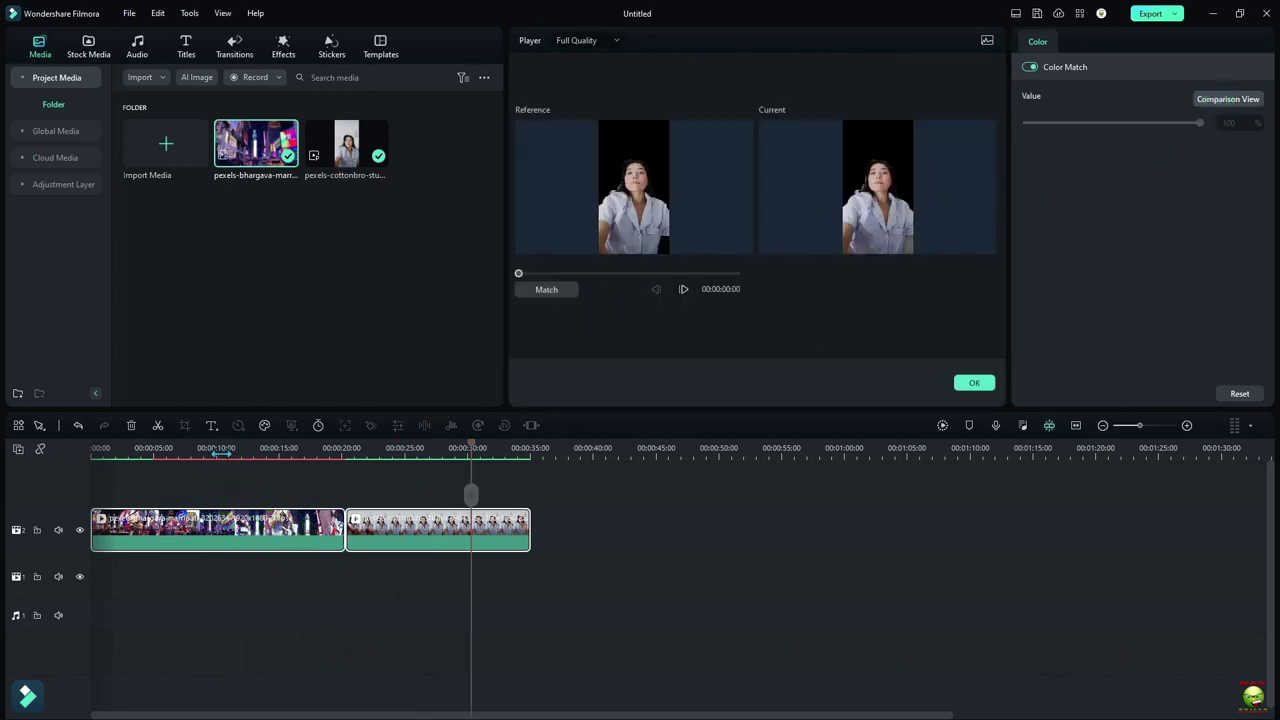
click(560, 275)
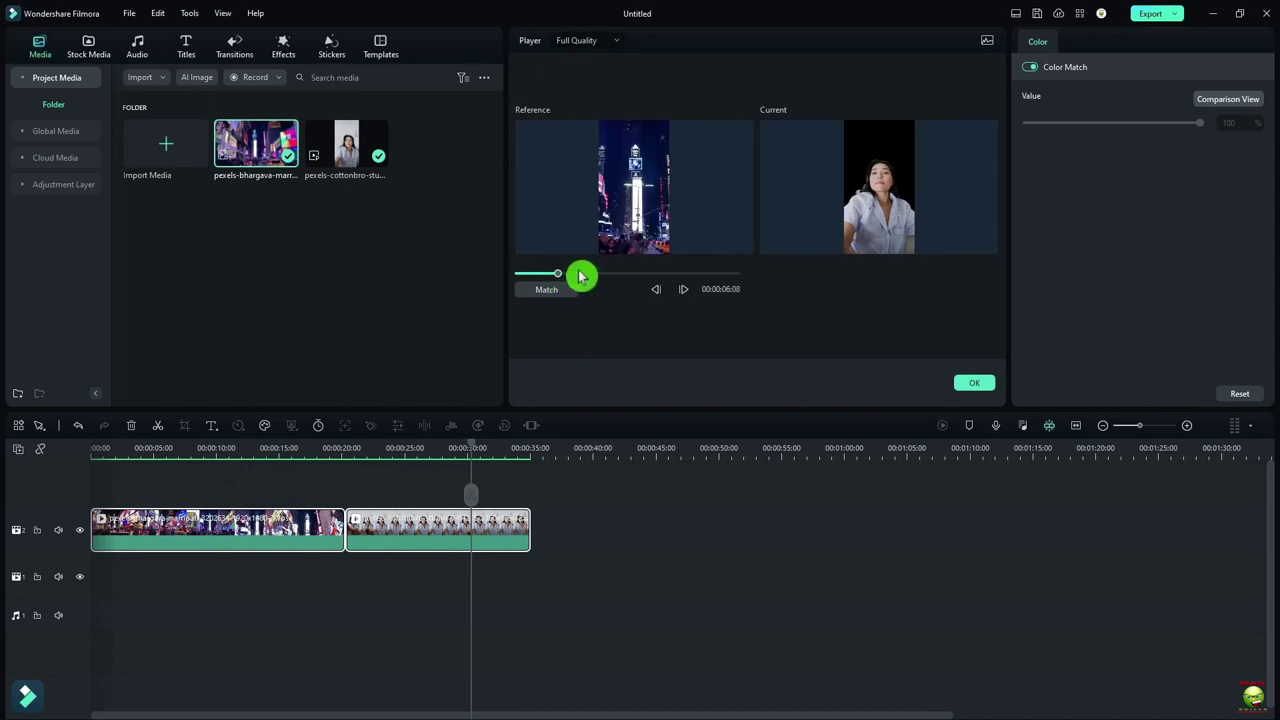
drag(582, 277, 610, 281)
click(972, 386)
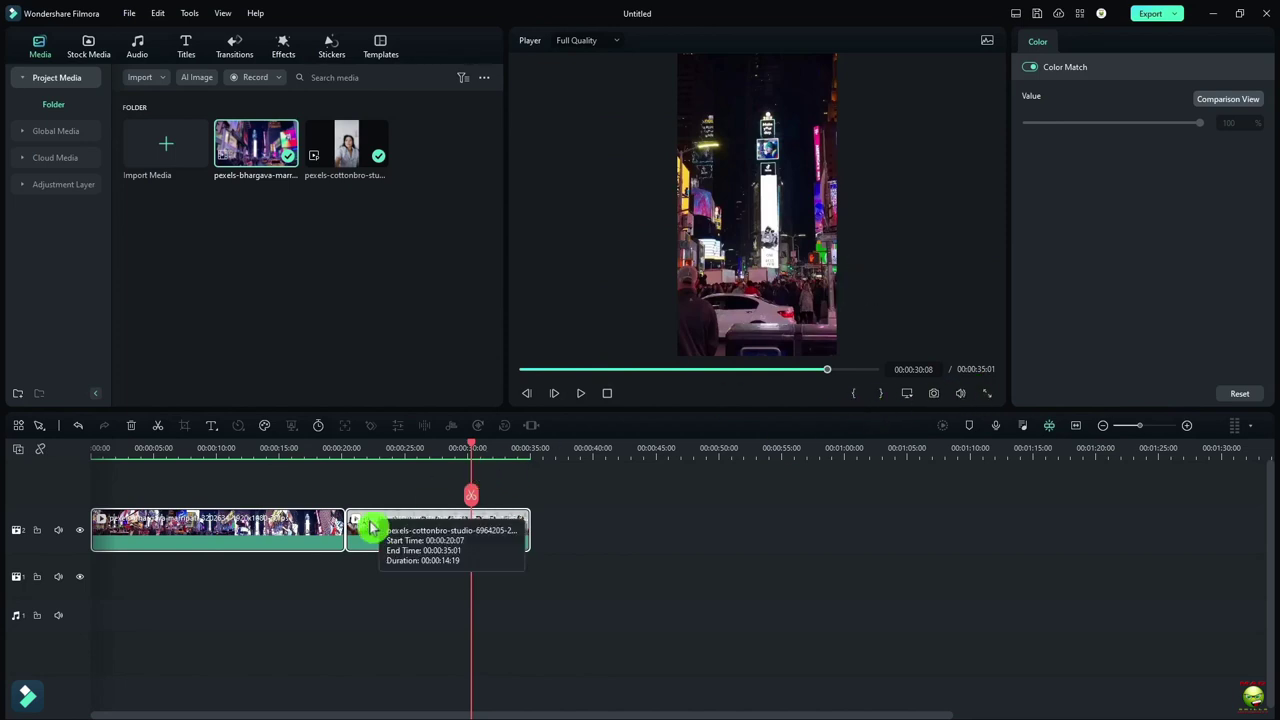
click(116, 447)
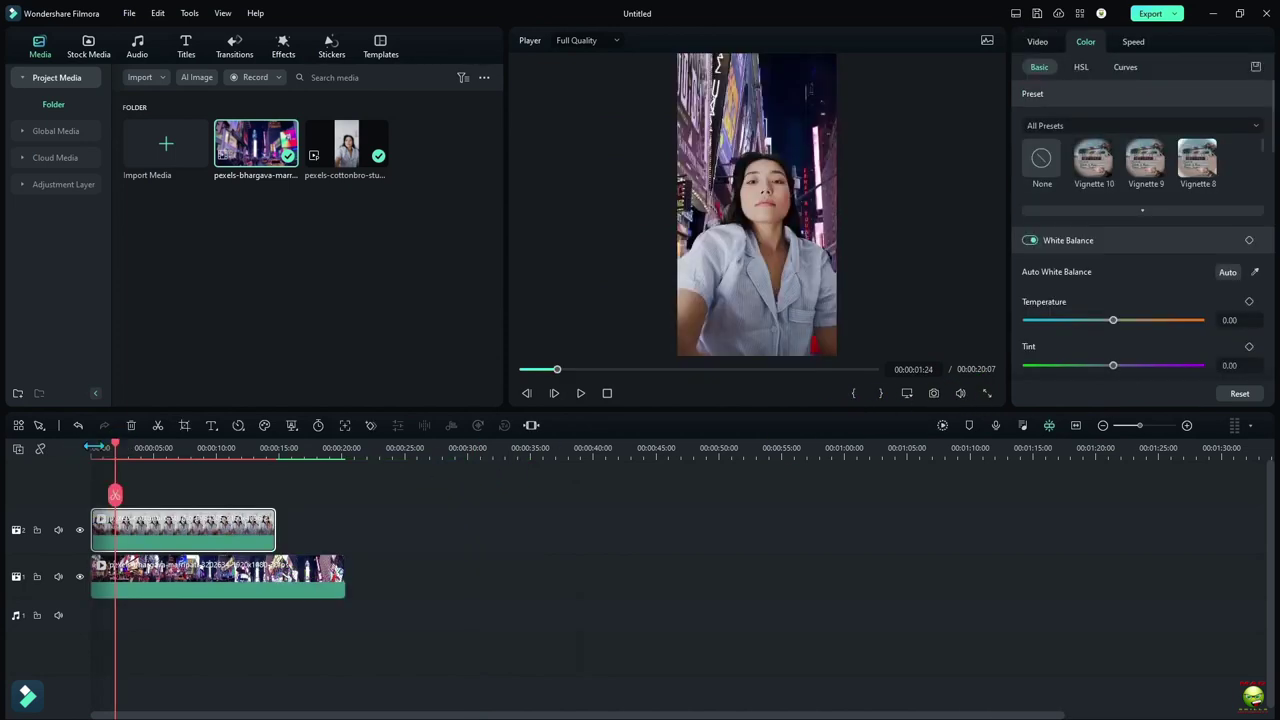
Step: Play the composite from the start in full-screen preview
click(96, 447)
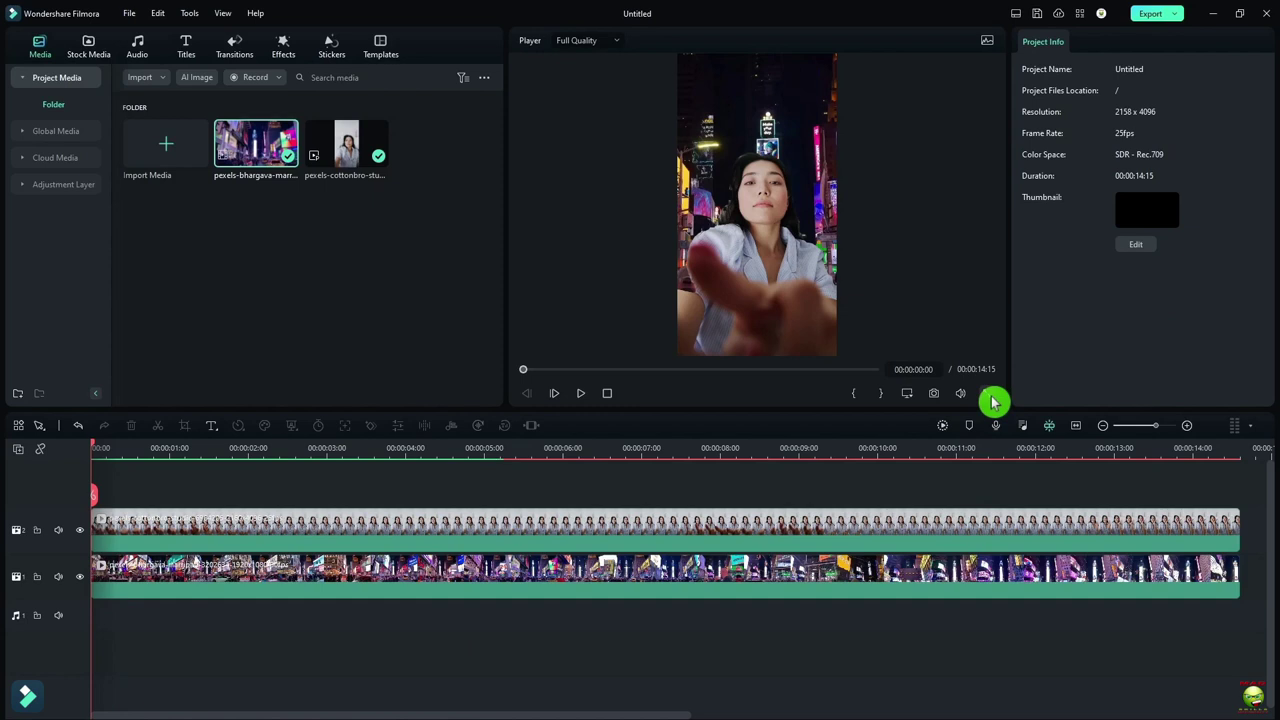
click(990, 396)
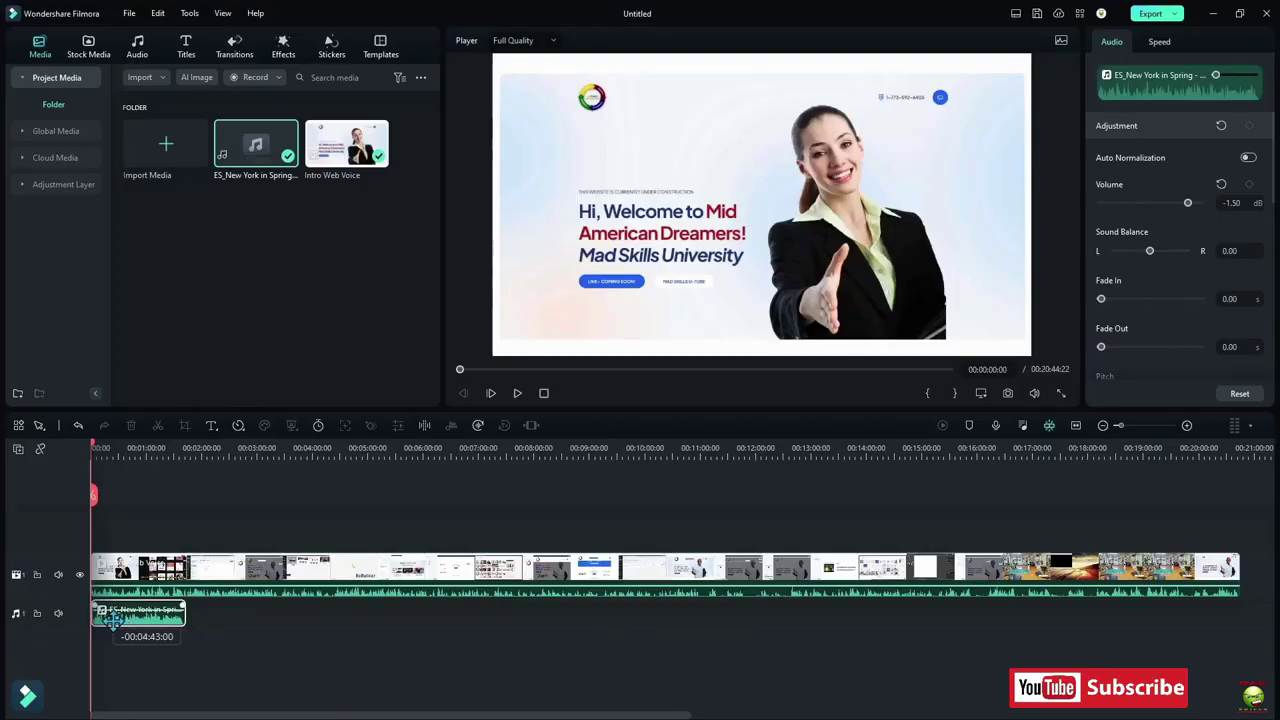
Step: Drop the music clip onto the audio track and audio-stretch it to 00:18:48:11
drag(113, 620, 200, 654)
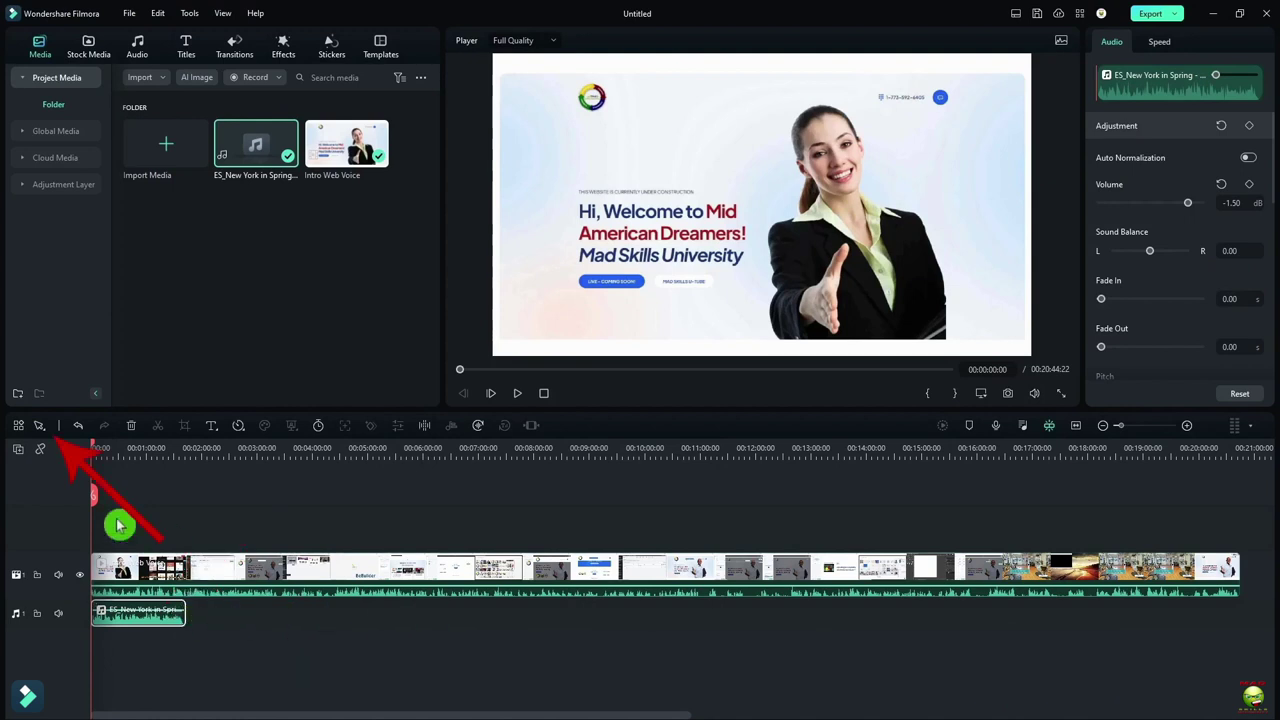
click(41, 428)
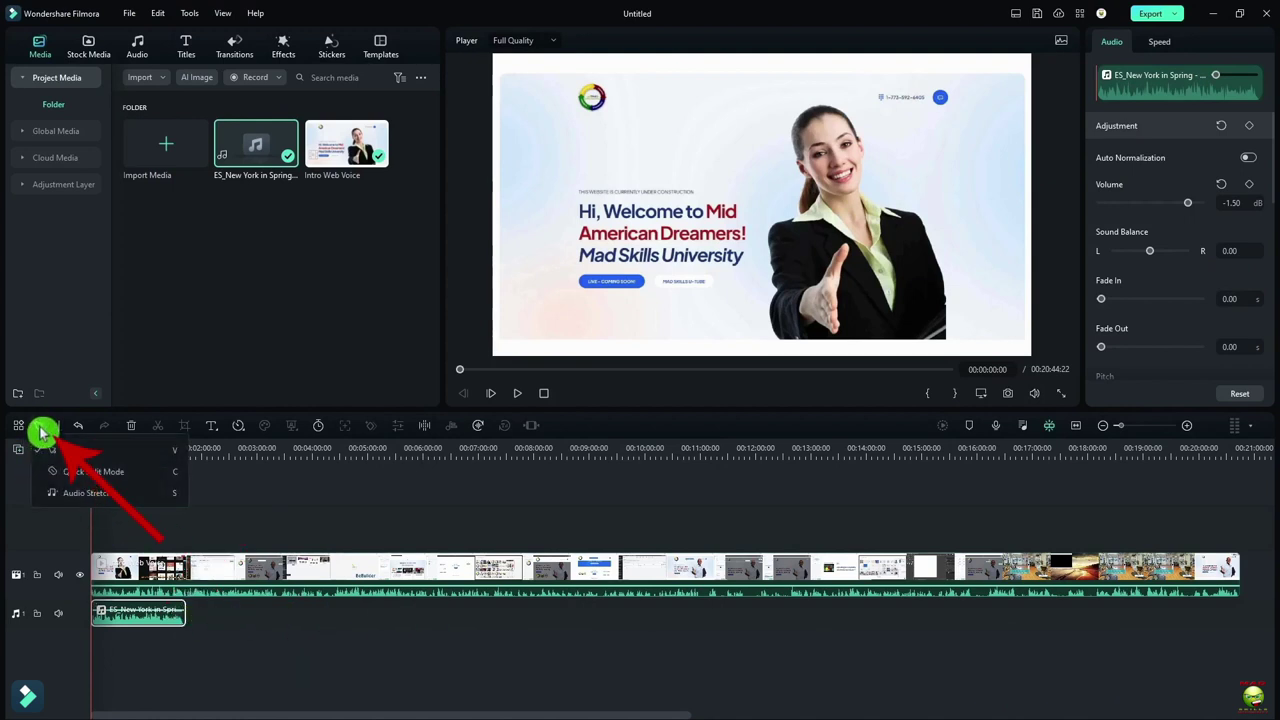
click(80, 493)
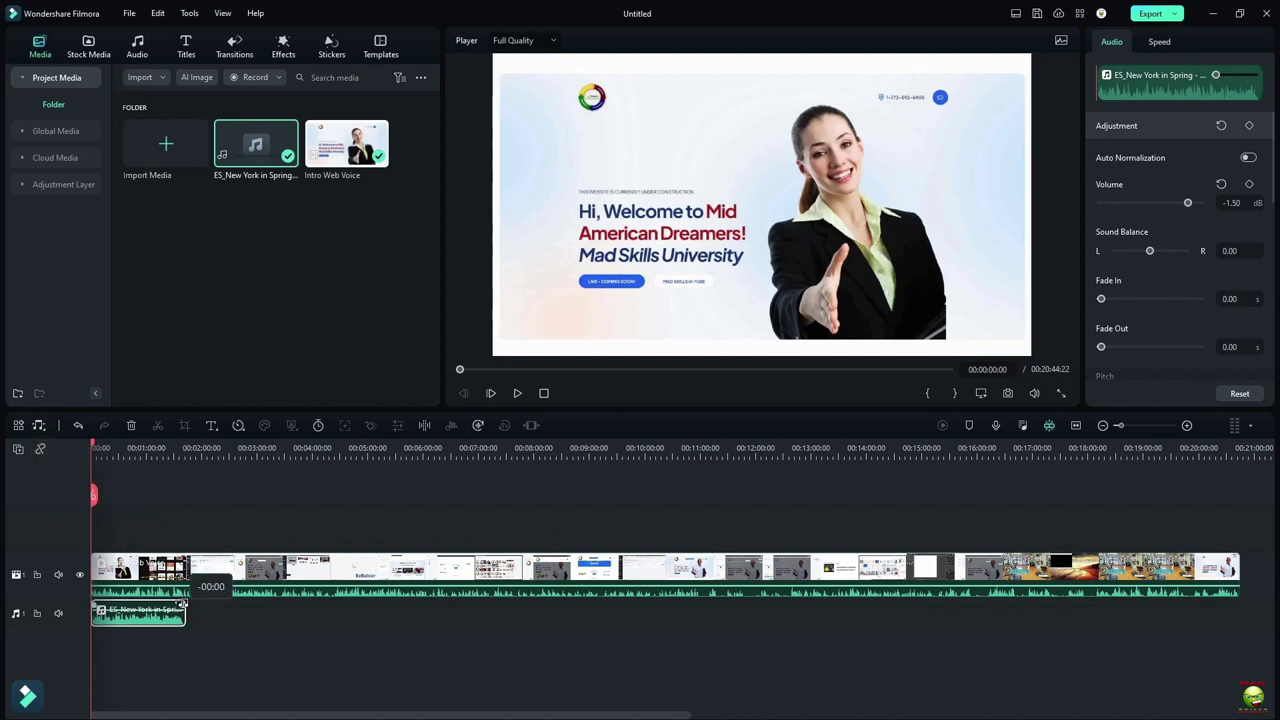
drag(185, 609, 1239, 621)
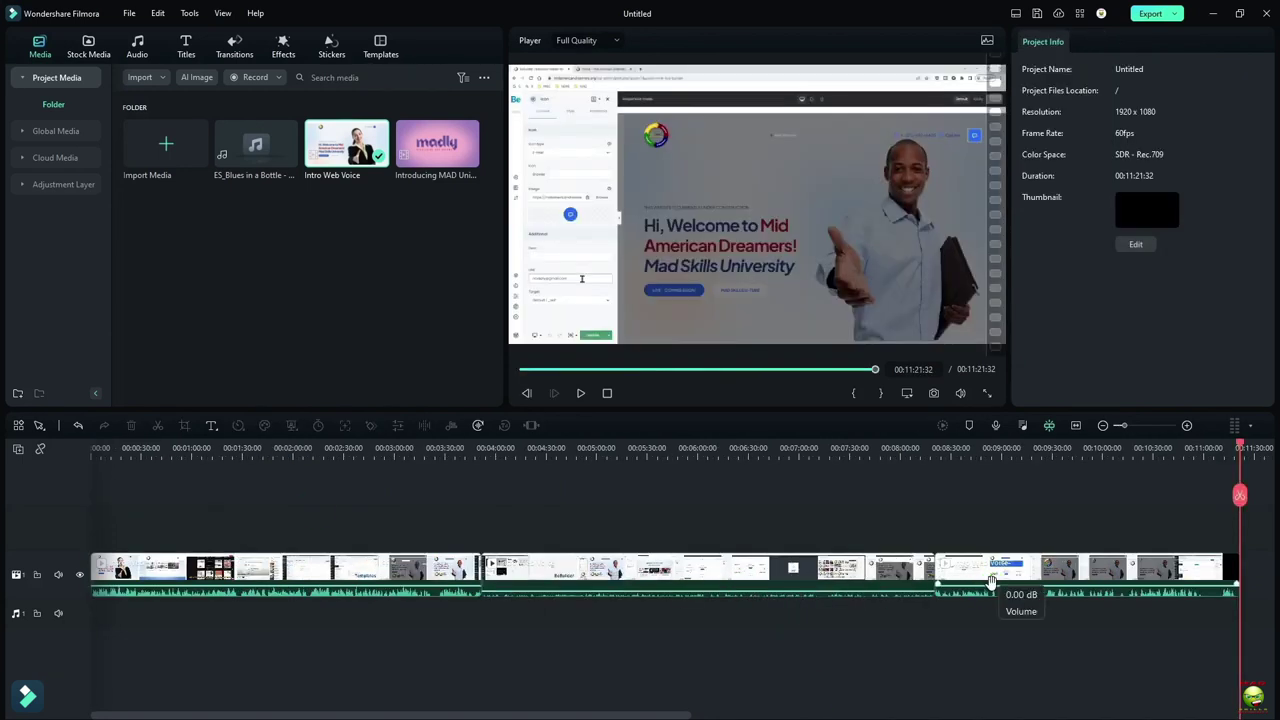
Step: Select all three timeline clips and switch on Auto Normalization
click(991, 583)
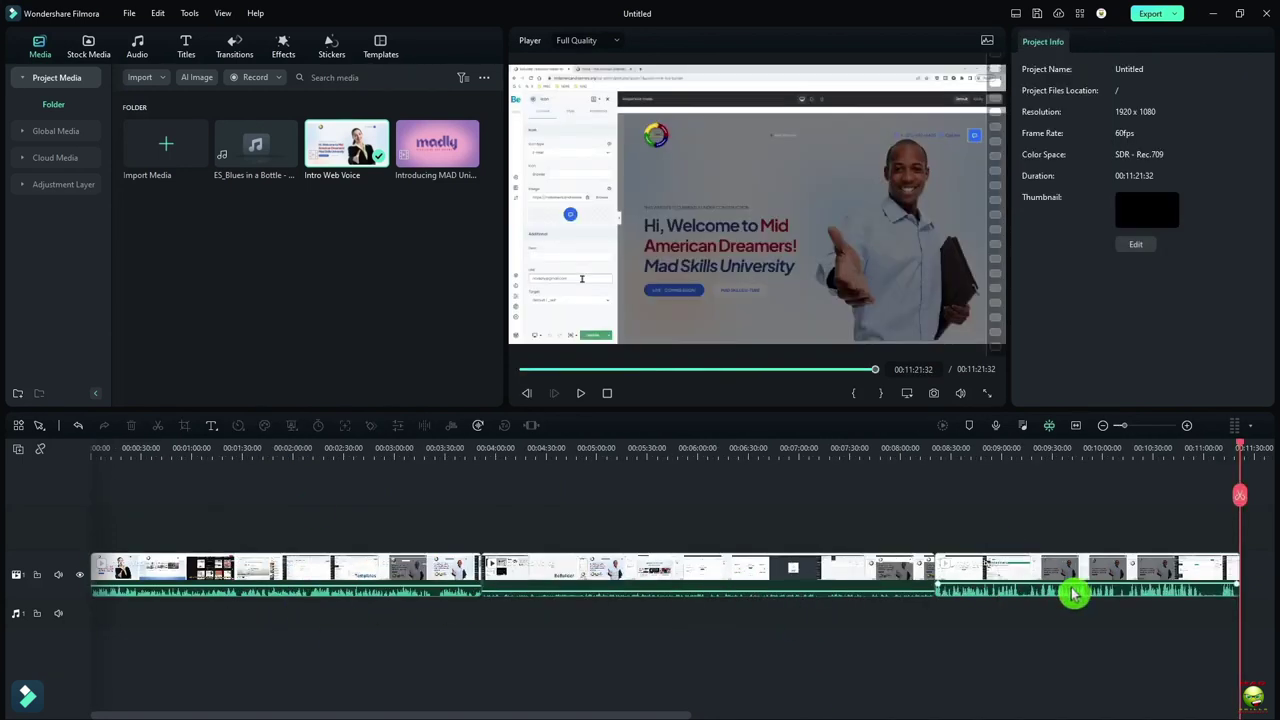
drag(1272, 580, 186, 580)
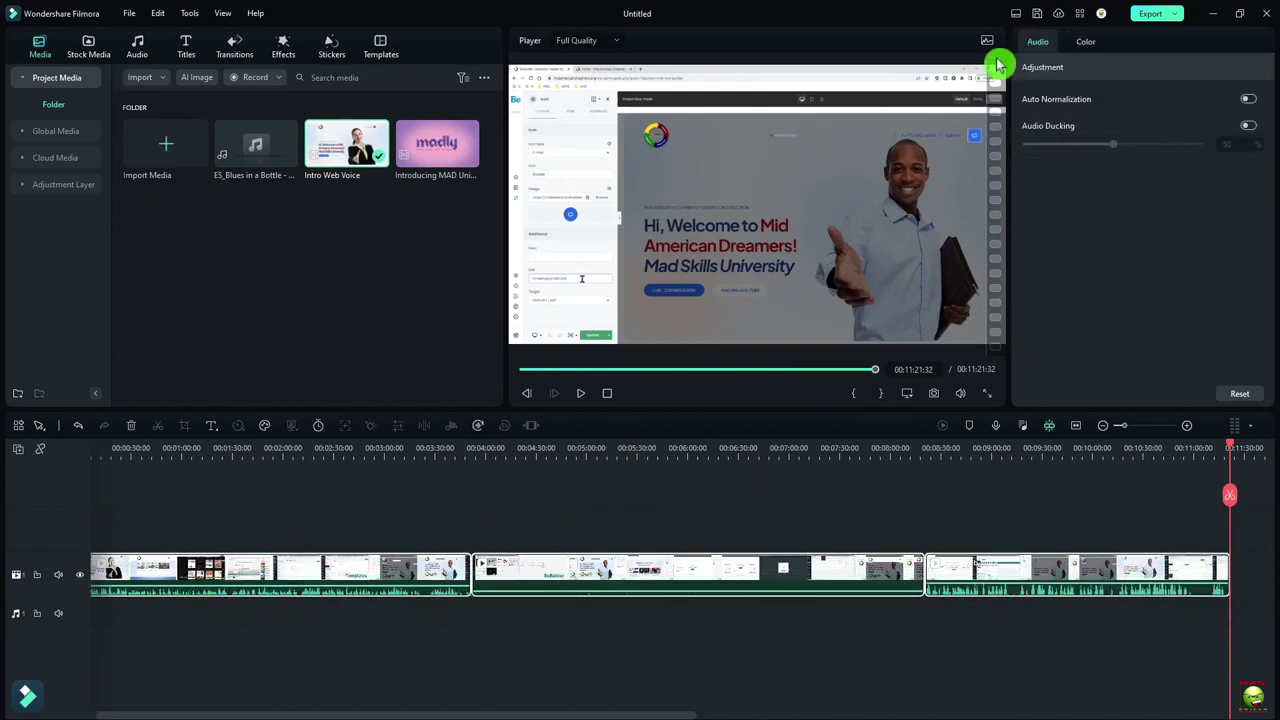
click(1255, 103)
click(1123, 643)
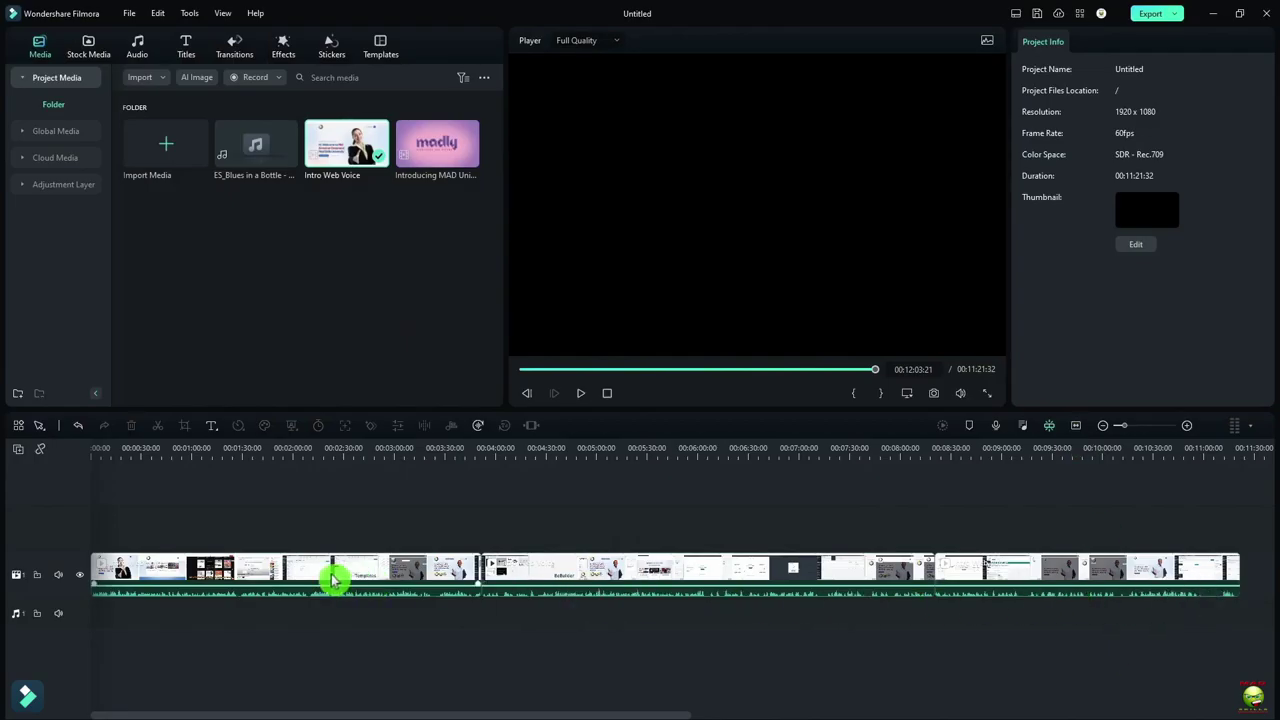
click(988, 568)
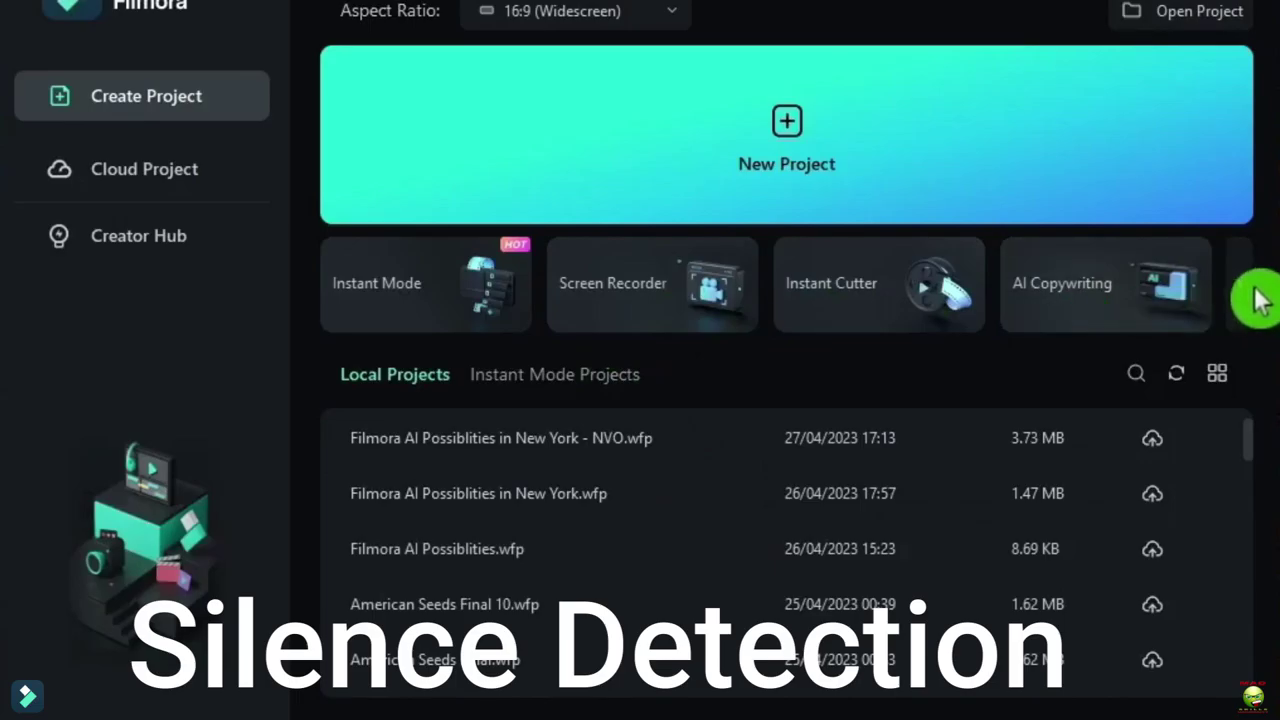
Step: Run Silence Detection on Intro Web Voice with minimum silence 0.8 and buffer 1.0
click(1250, 295)
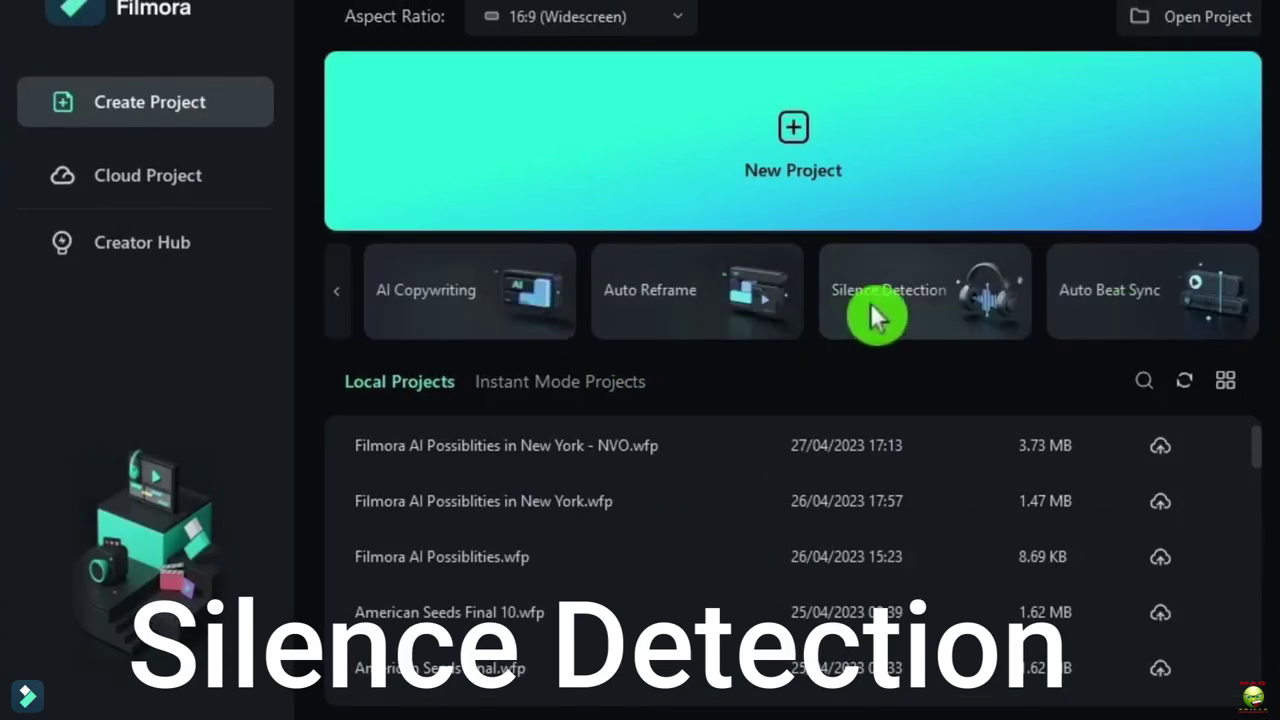
click(925, 287)
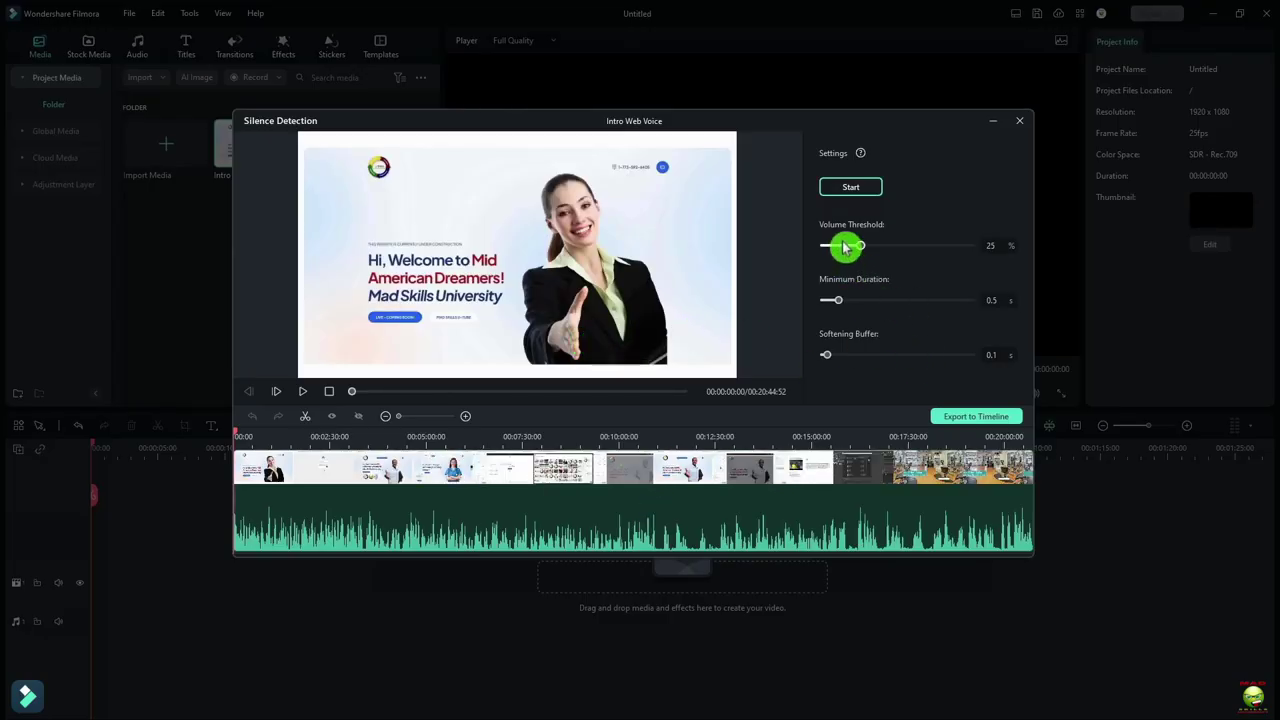
click(853, 355)
click(847, 300)
click(843, 192)
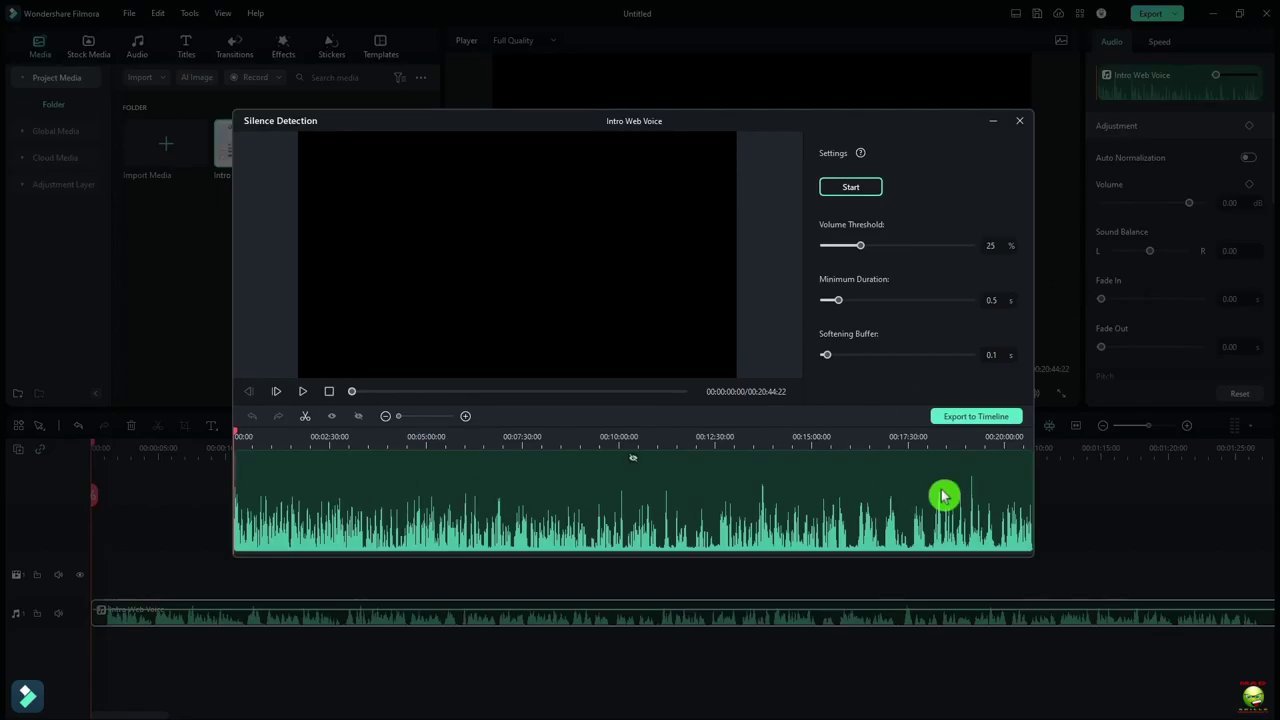
click(850, 187)
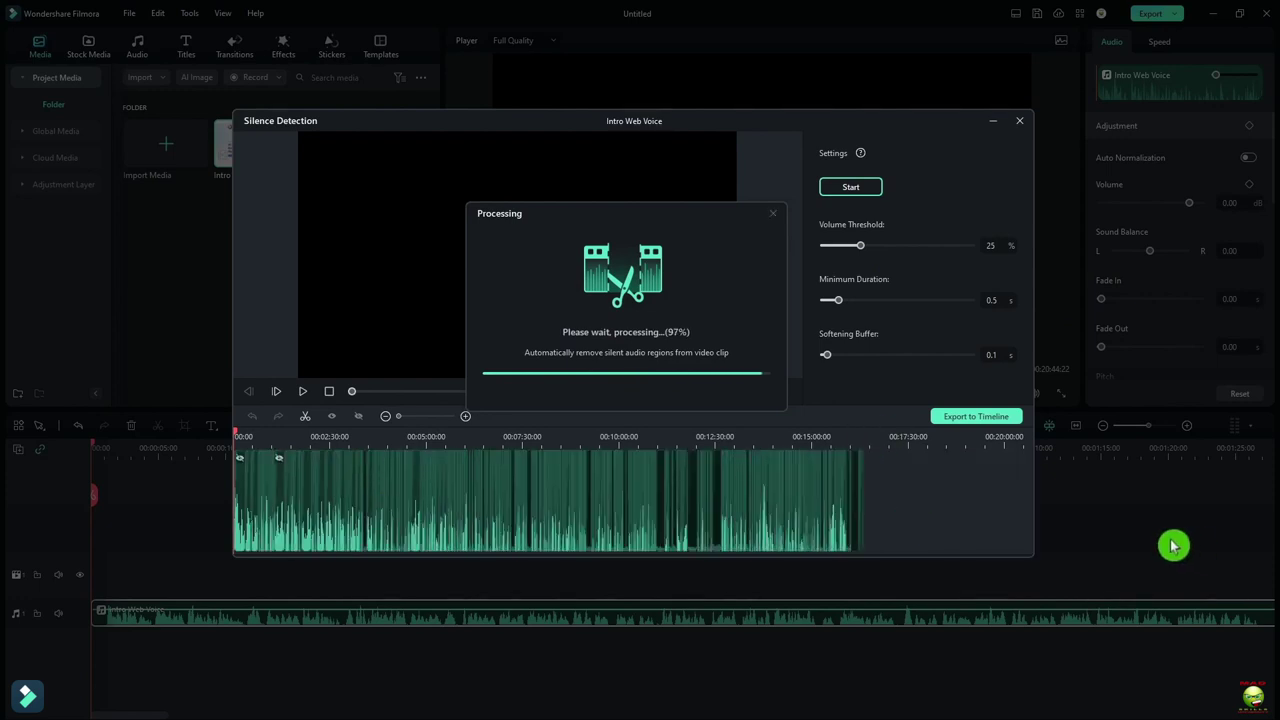
click(860, 153)
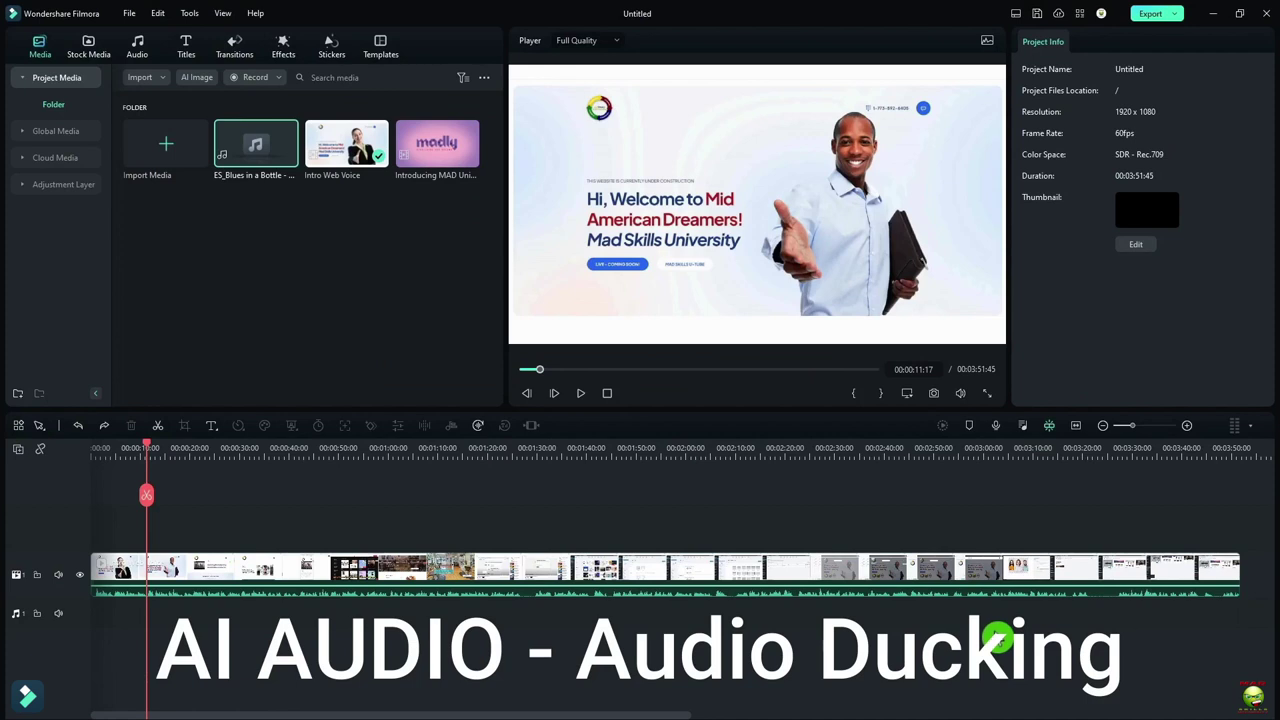
Step: Detach the voice audio, delete its trailing segment, shift it later, and add the blues music underneath
key(ctrl+alt+d)
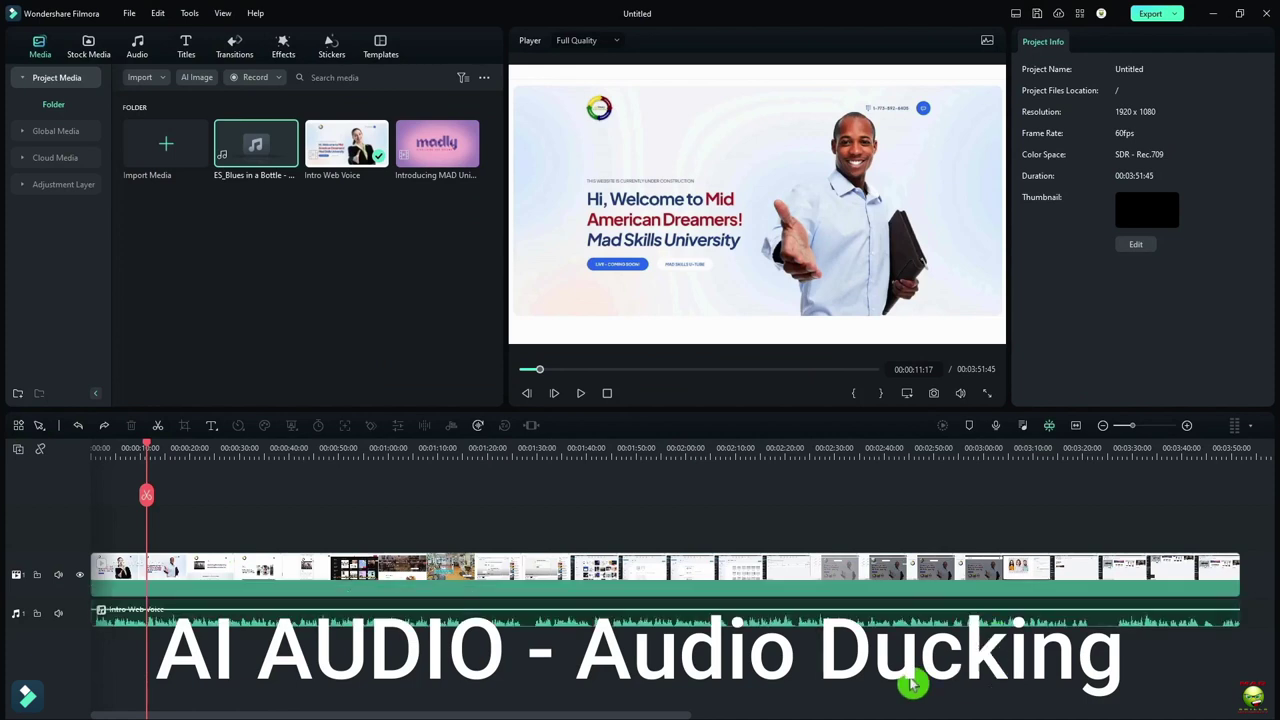
click(870, 626)
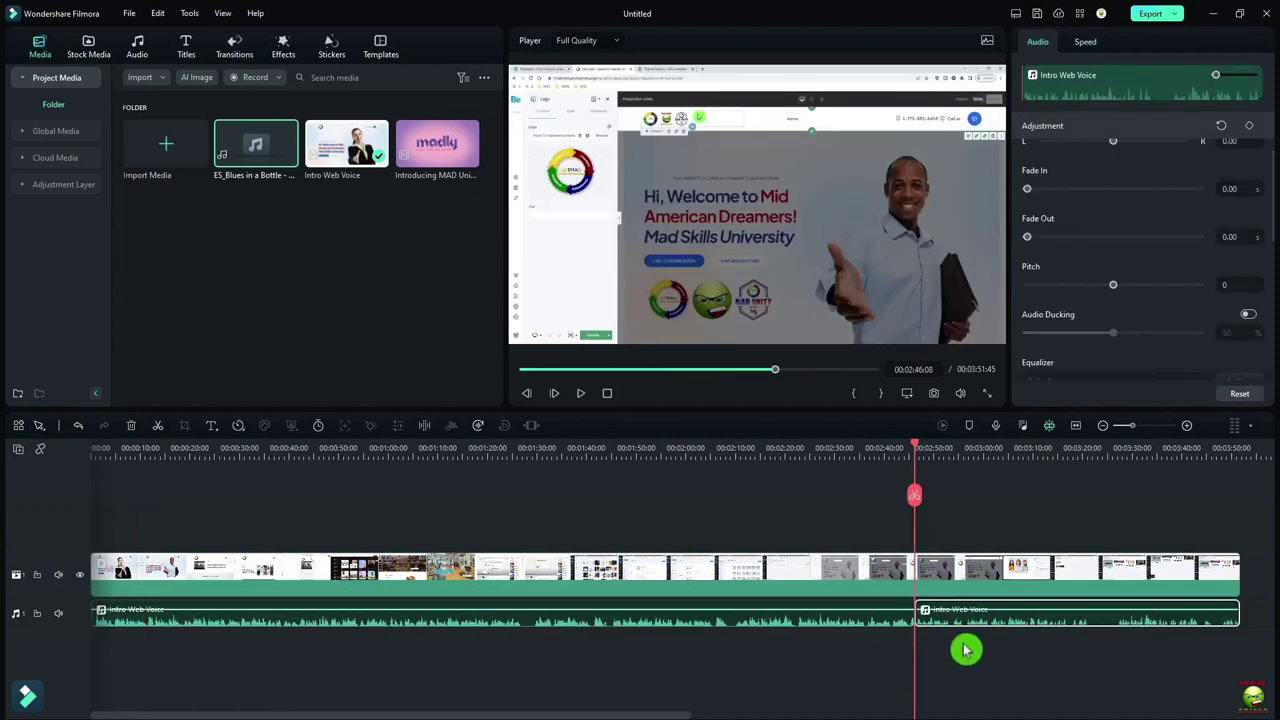
key(Delete)
click(737, 628)
drag(737, 628, 809, 628)
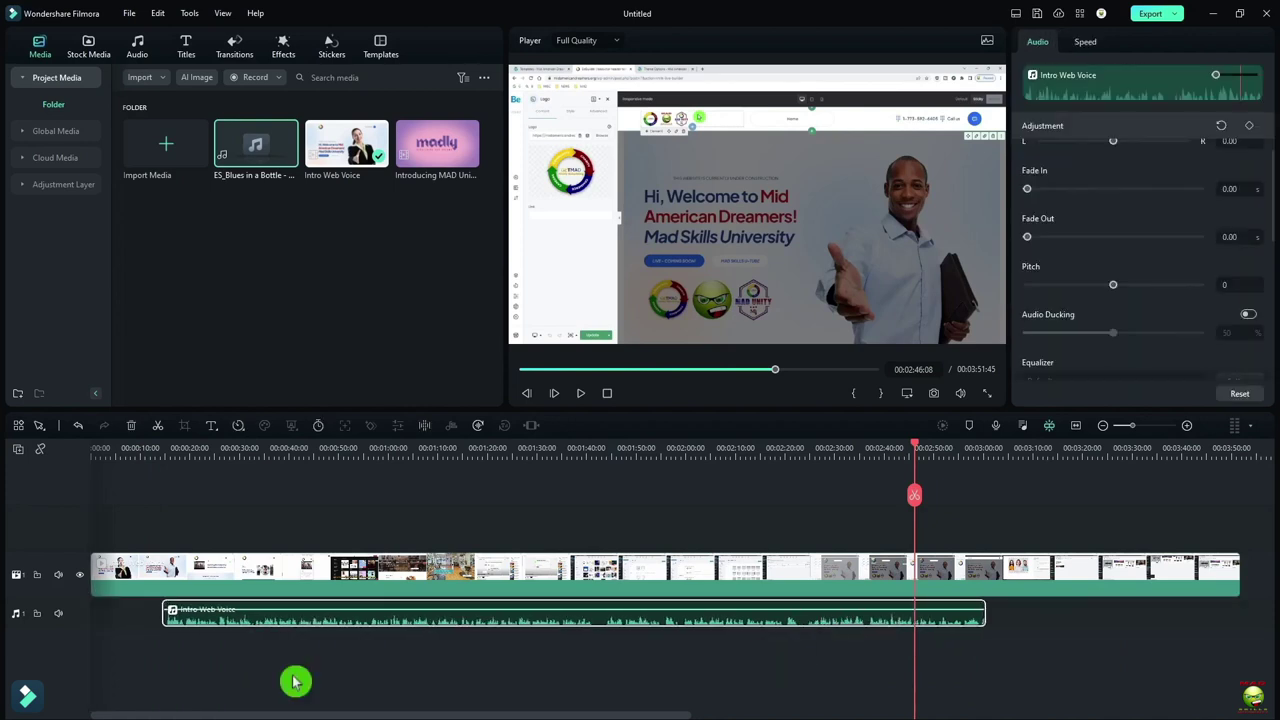
drag(252, 150, 94, 663)
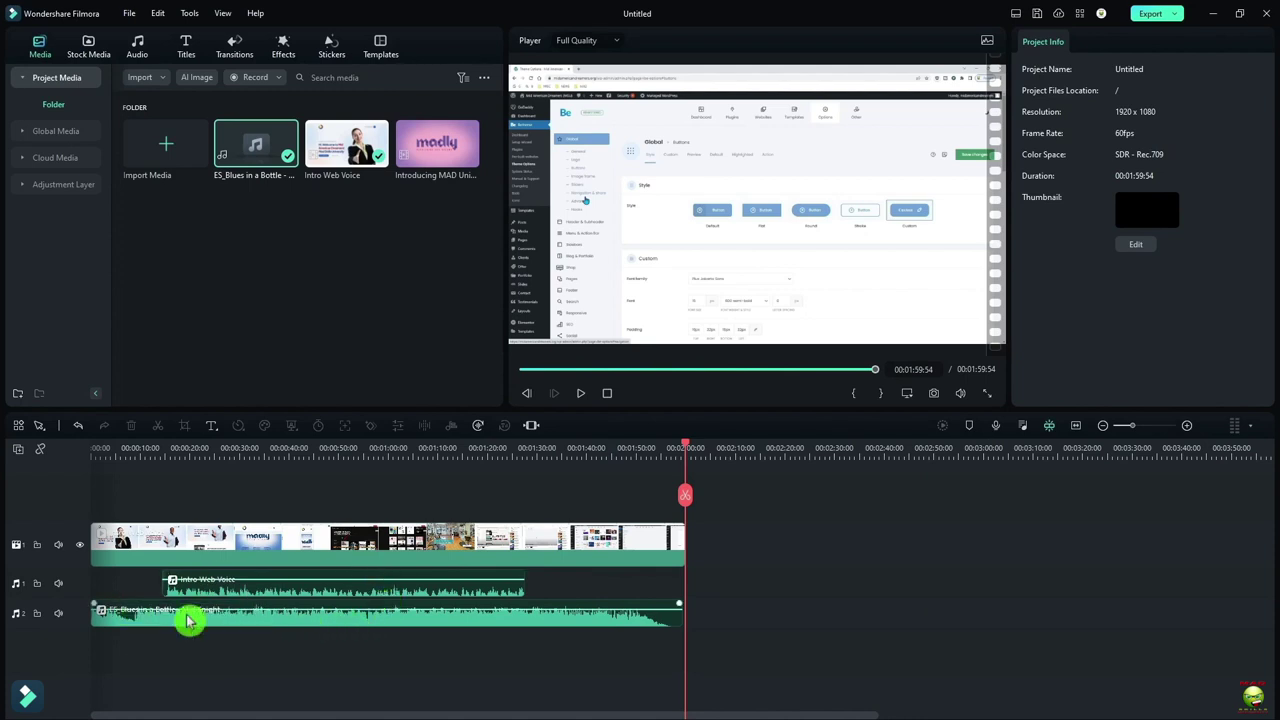
click(100, 458)
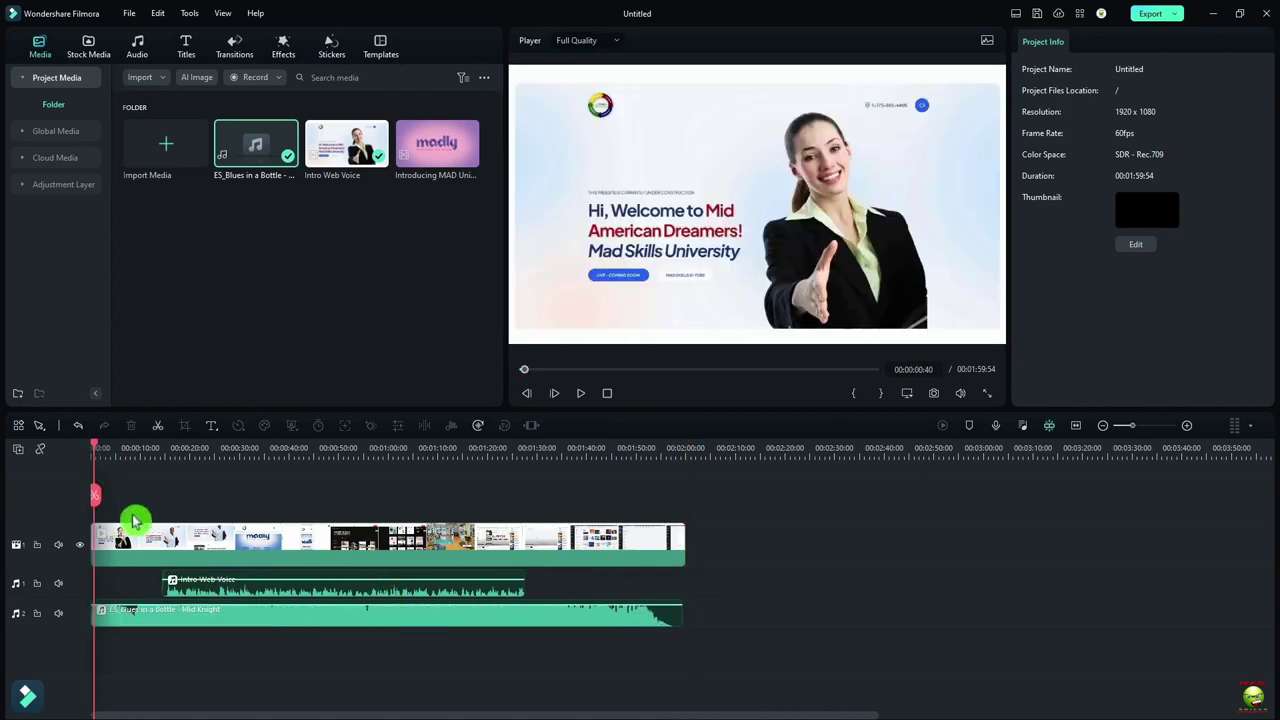
Step: Enable Audio Ducking on the Intro Web Voice clip at 95 and play it back
click(293, 590)
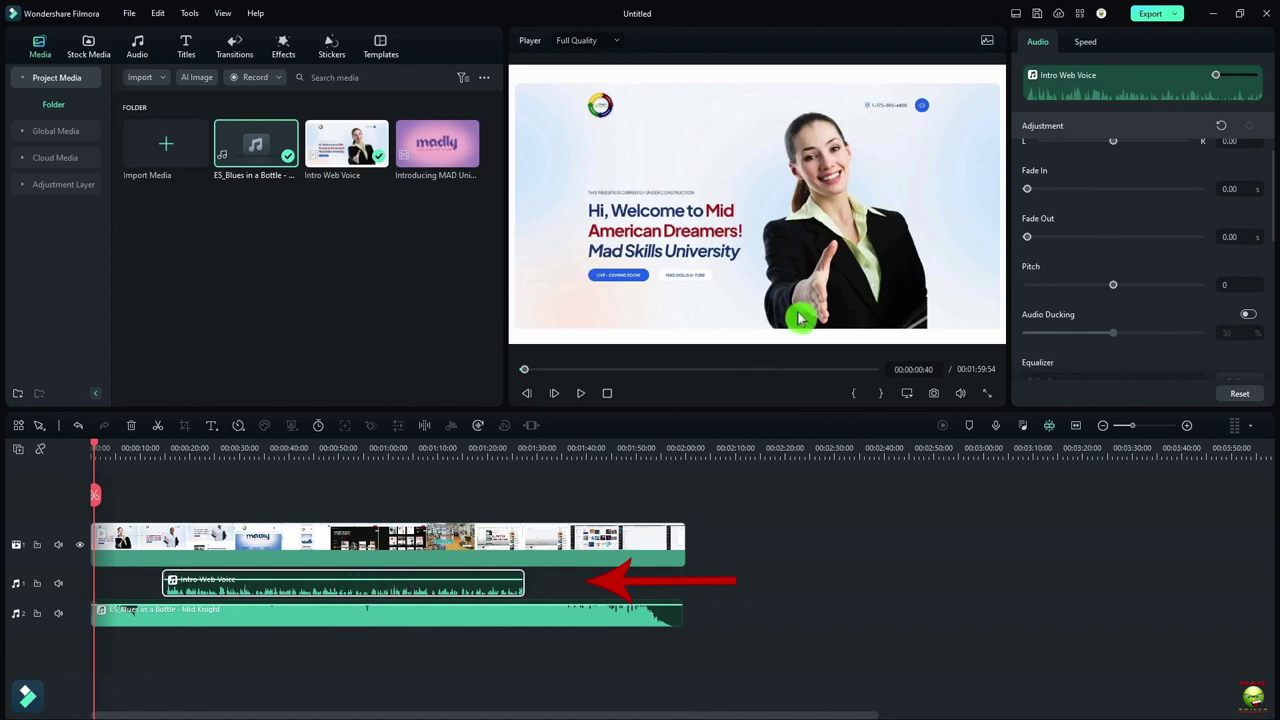
scroll(1200, 271, down, 1)
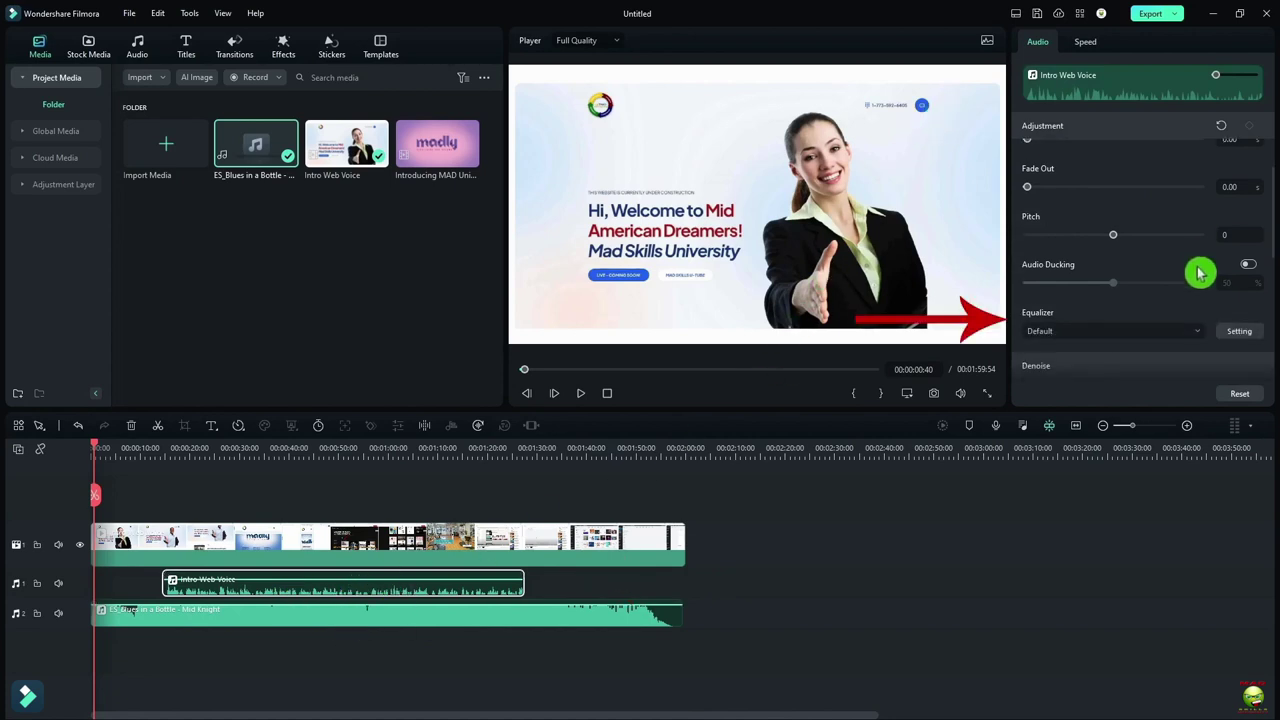
click(1251, 268)
drag(1120, 289, 1191, 285)
click(139, 451)
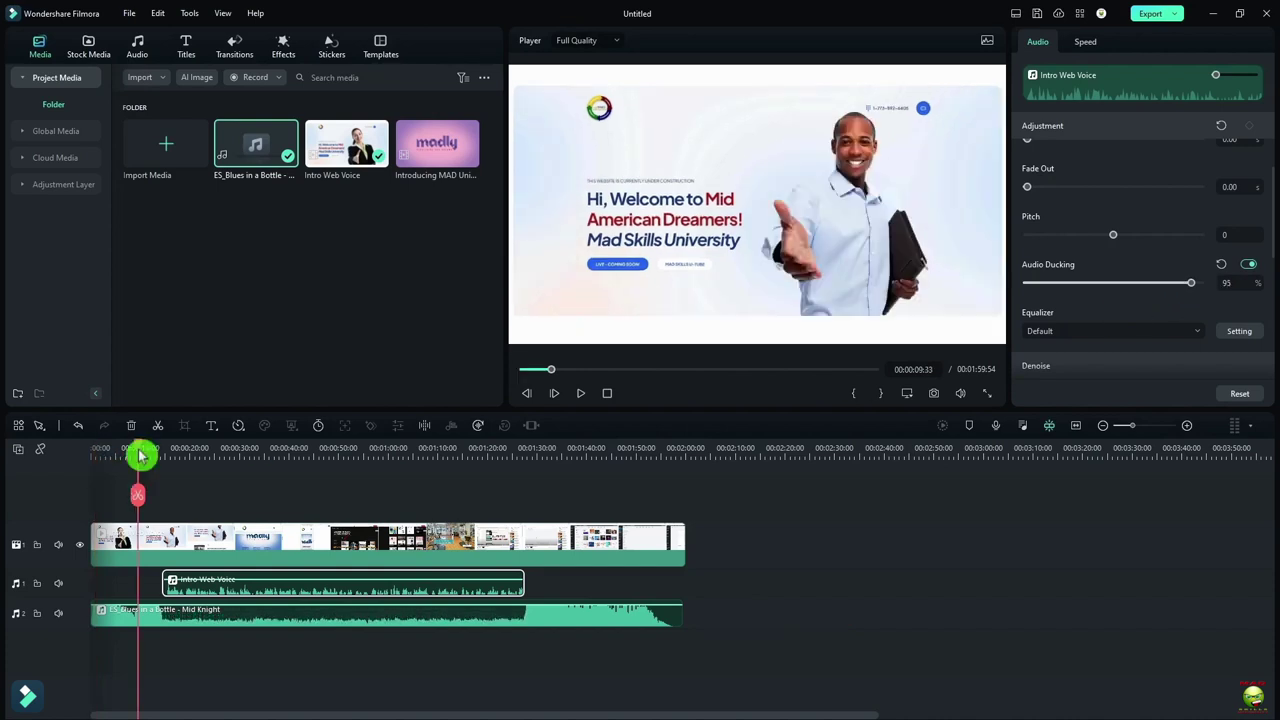
key(space)
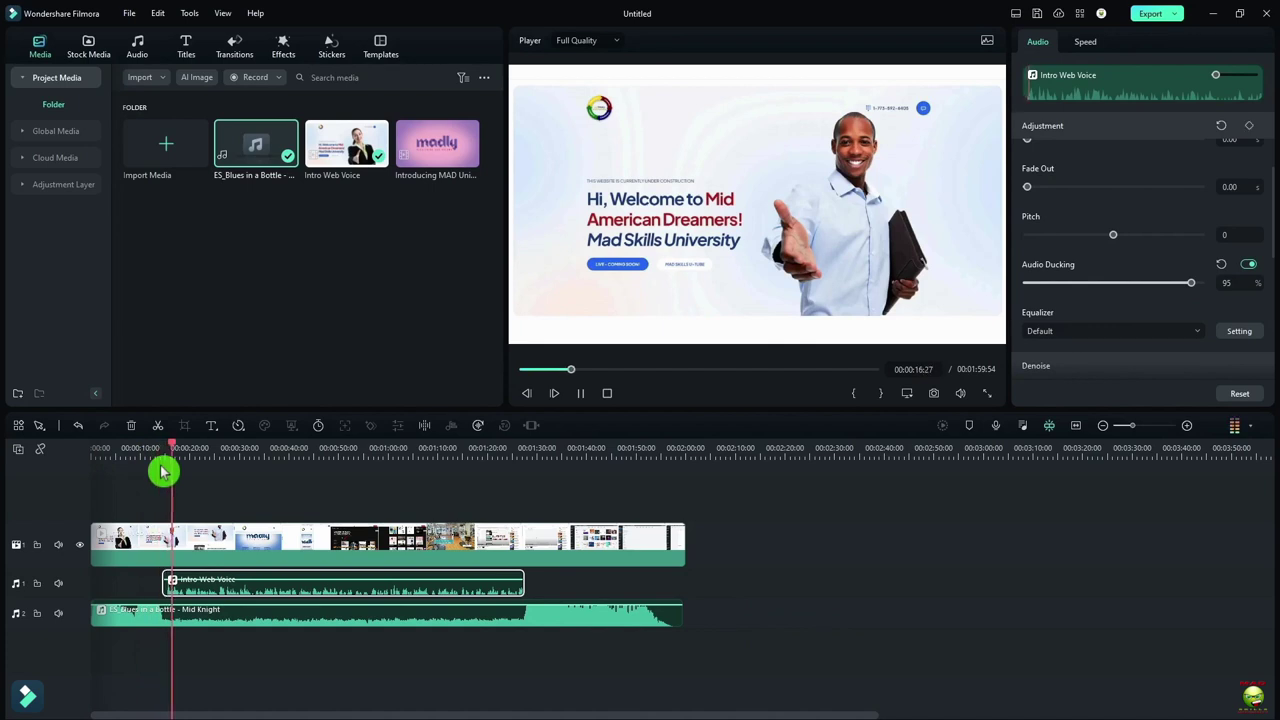
click(526, 446)
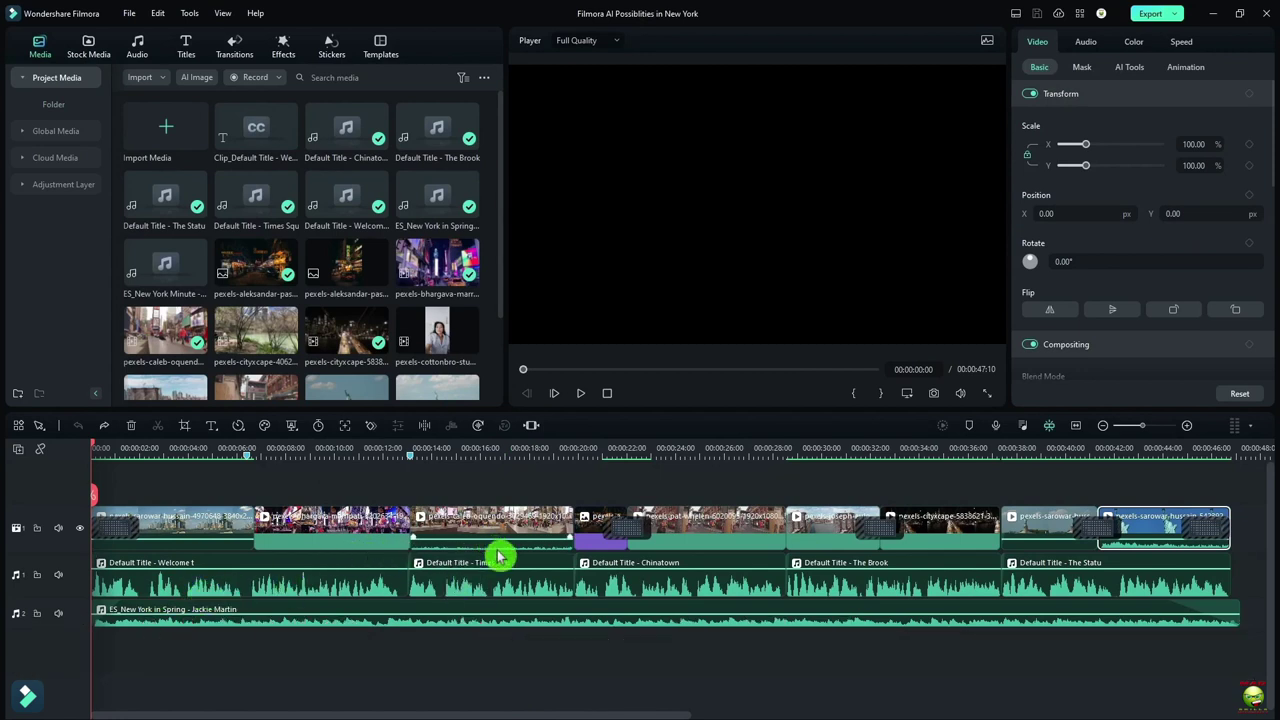
Step: Turn on AI Speech Enhancement and Wind Removal for the Chinatown narration, replaying around 20 seconds
click(661, 580)
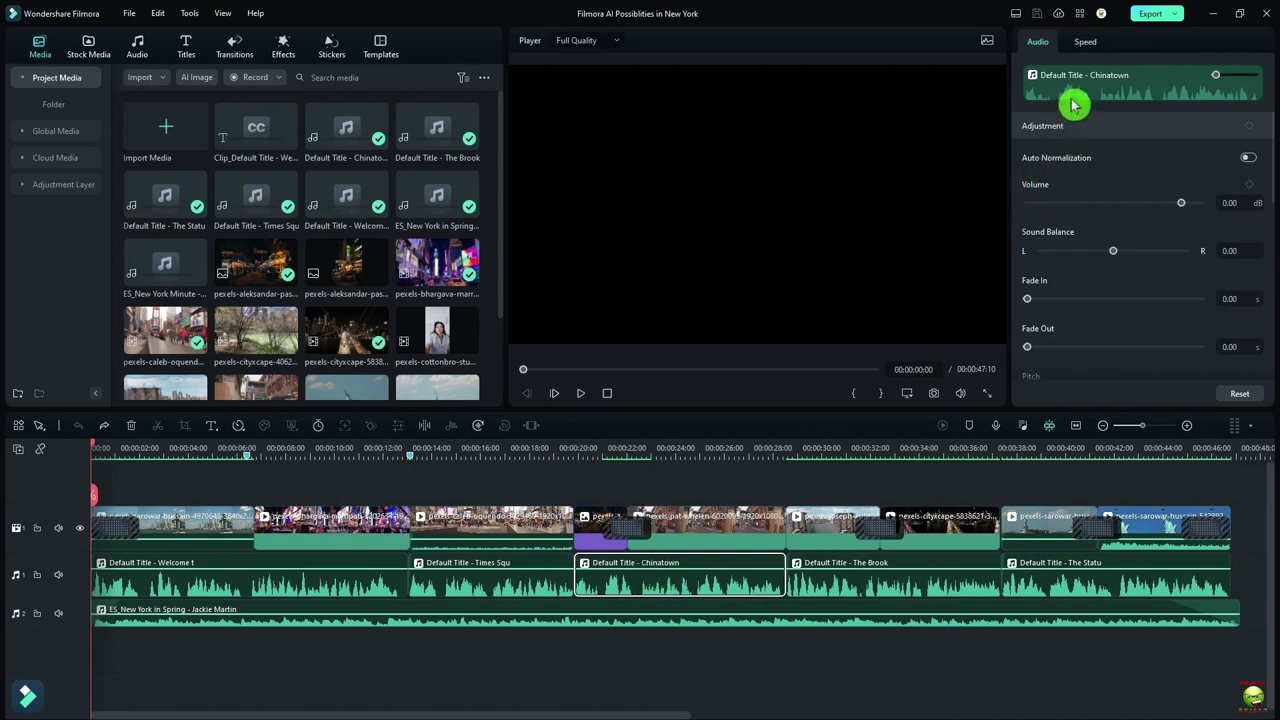
scroll(1080, 200, down, 5)
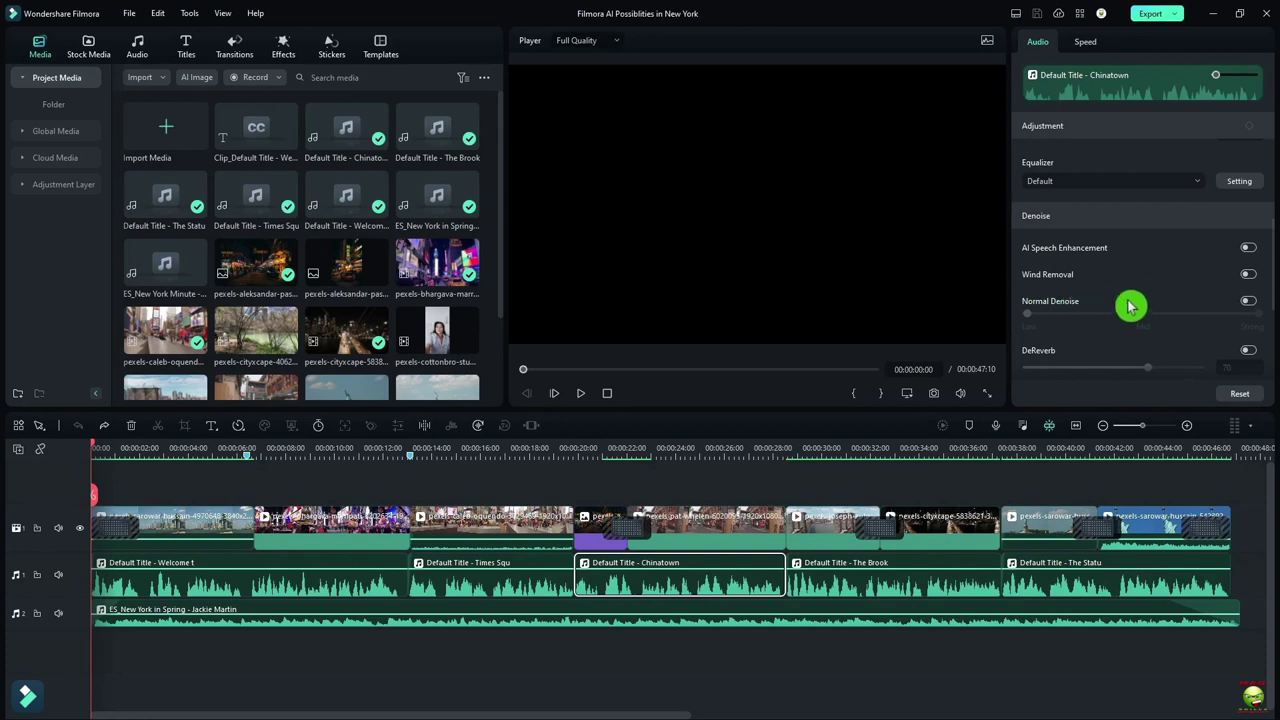
click(608, 453)
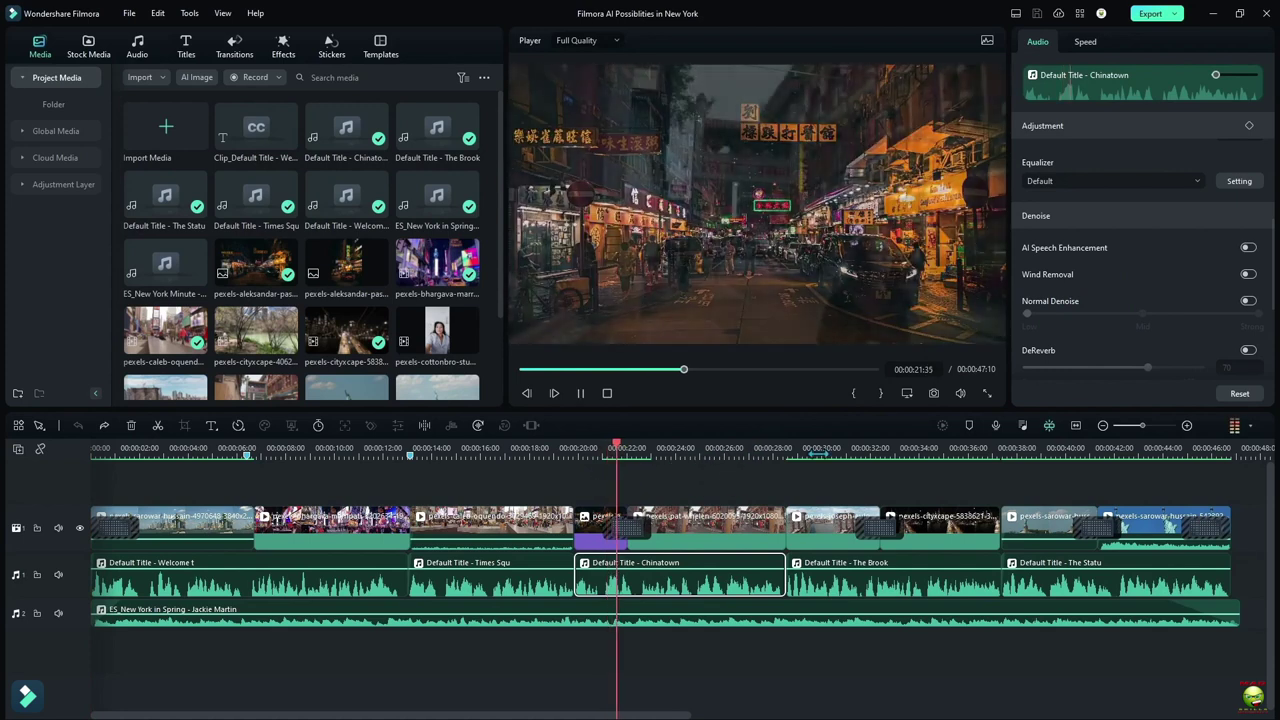
click(1248, 250)
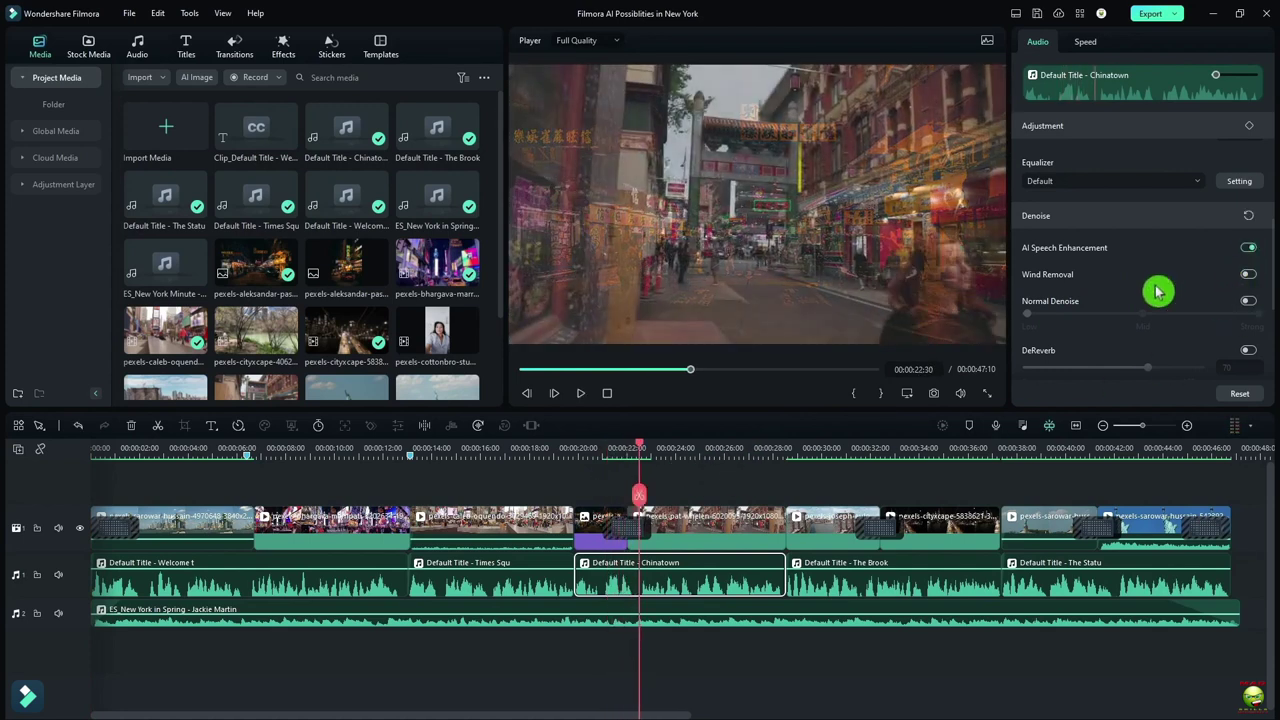
click(597, 453)
key(space)
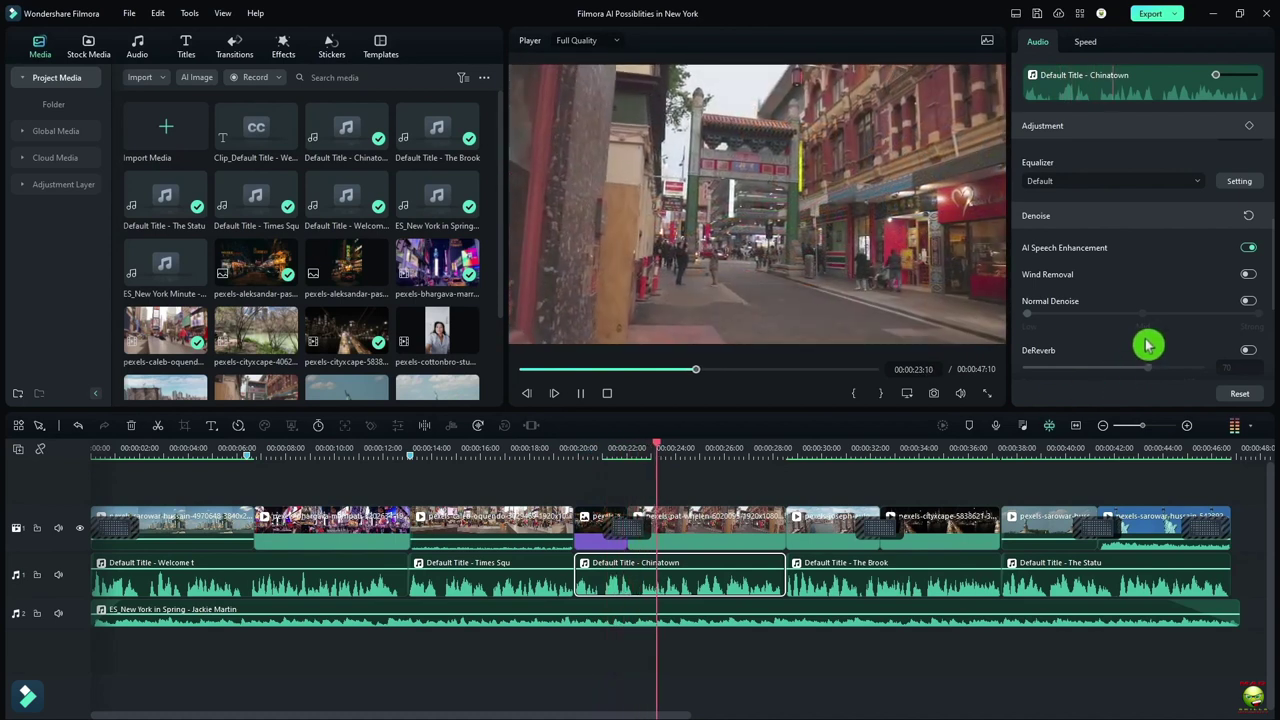
click(1248, 275)
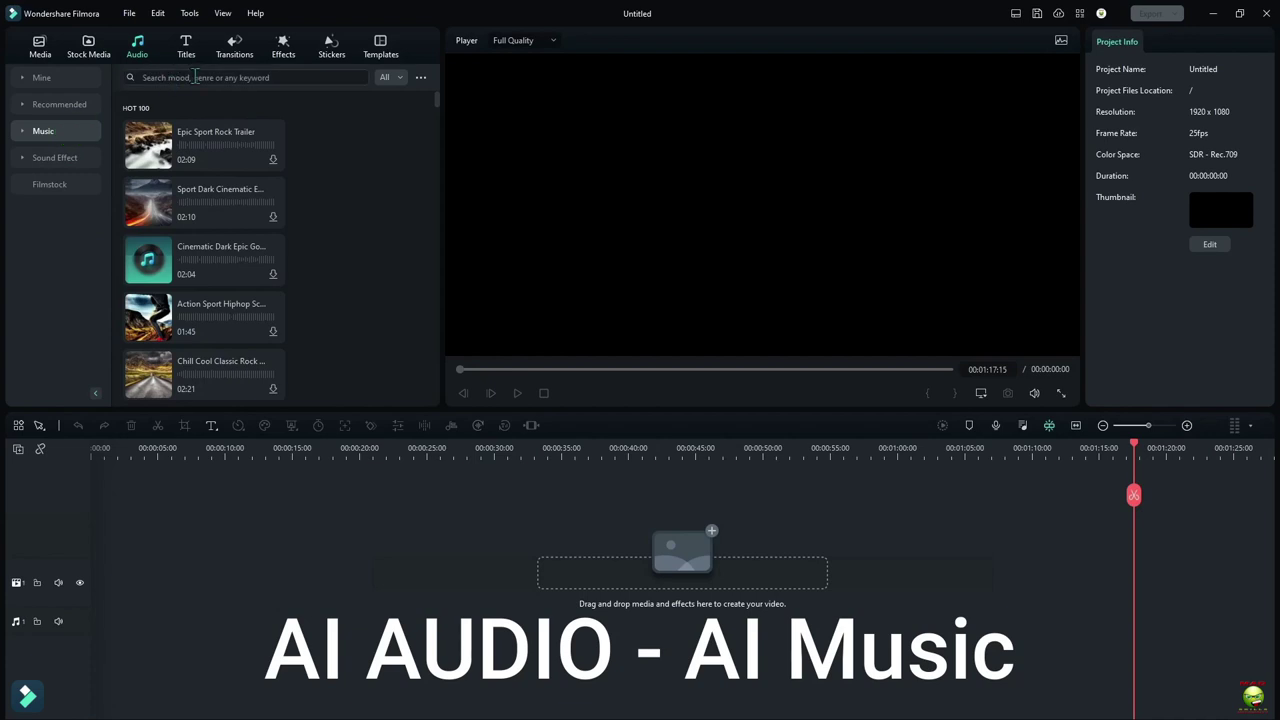
Step: Search 'music background', preview several epic and sport tracks, and filter results to Free
click(305, 74)
text(music background)
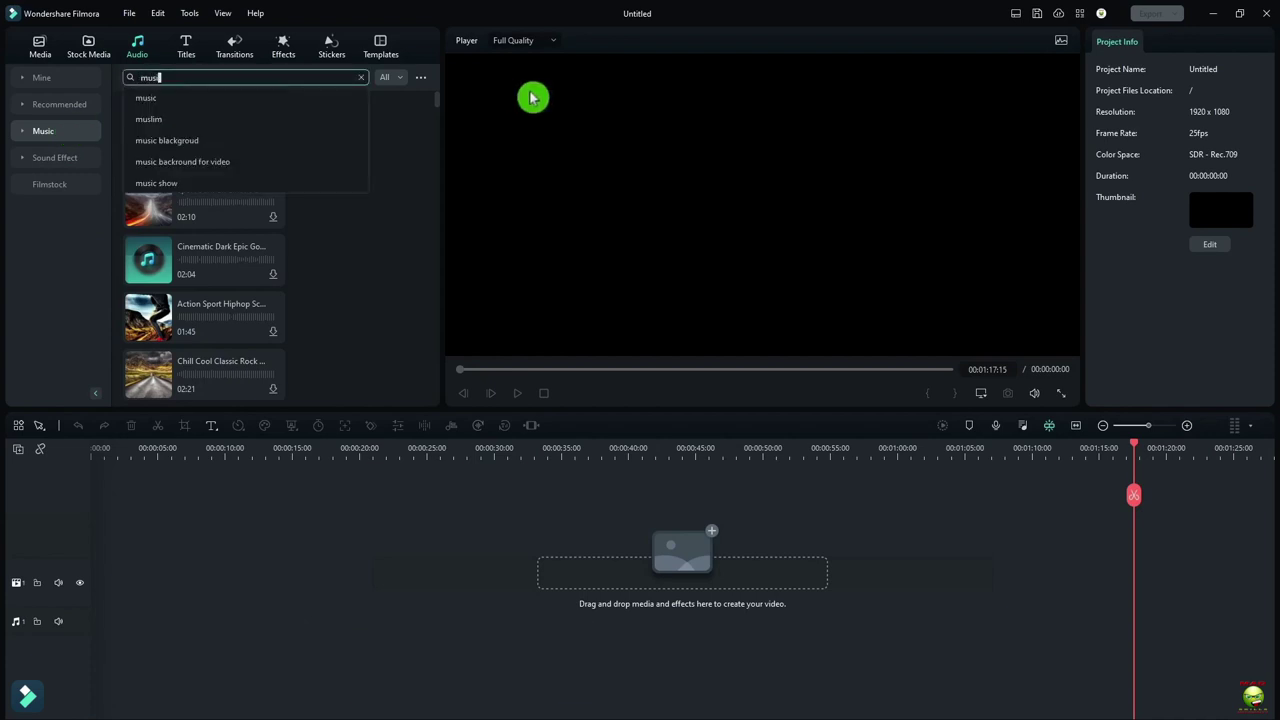
key(Return)
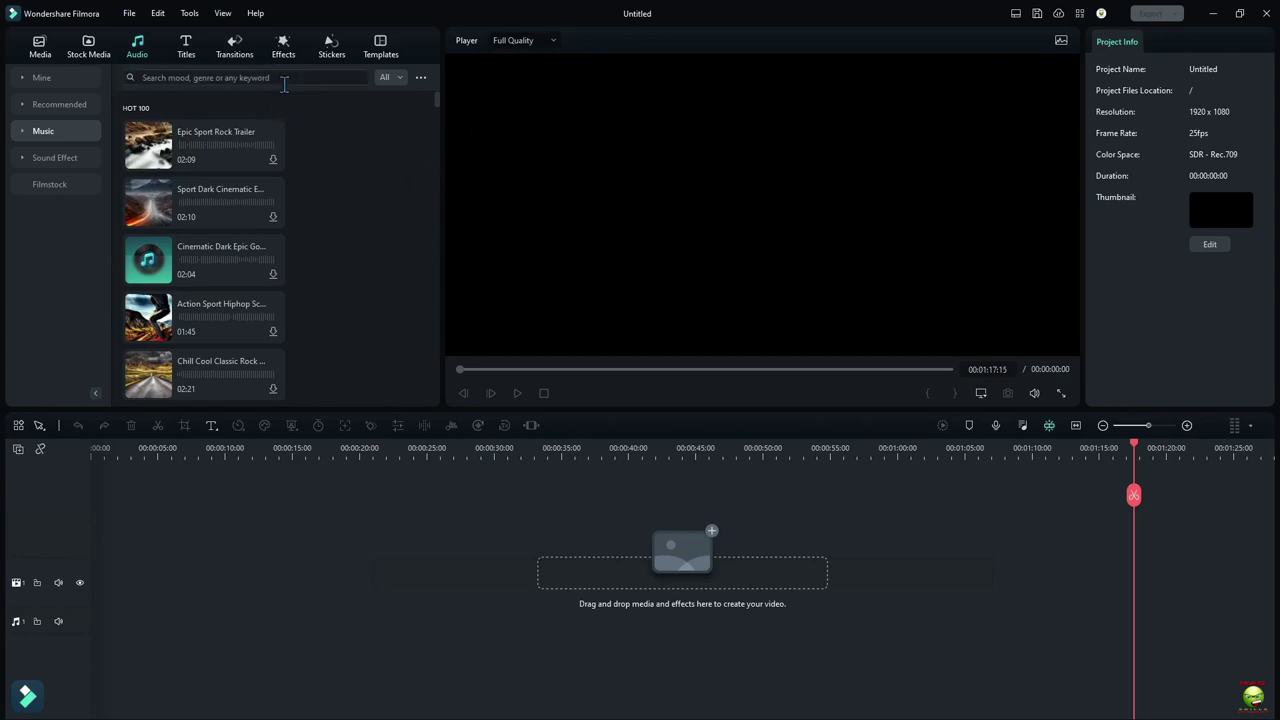
click(227, 307)
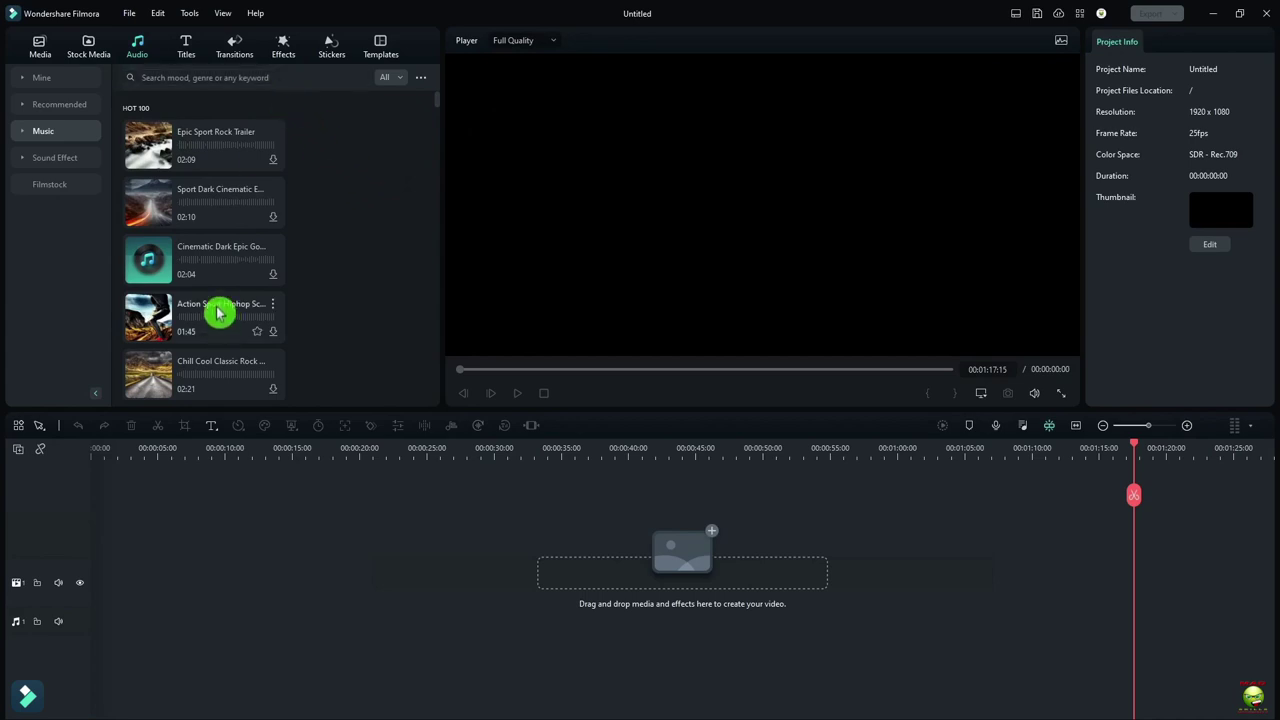
click(218, 263)
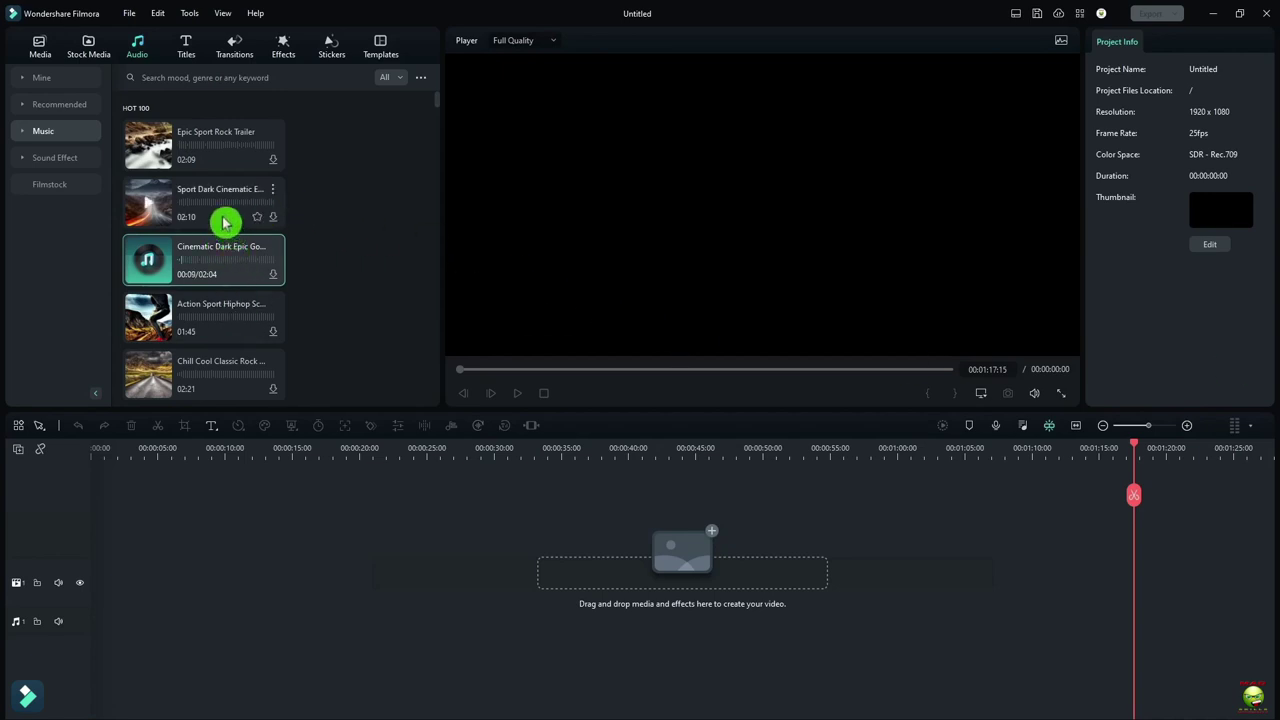
click(207, 165)
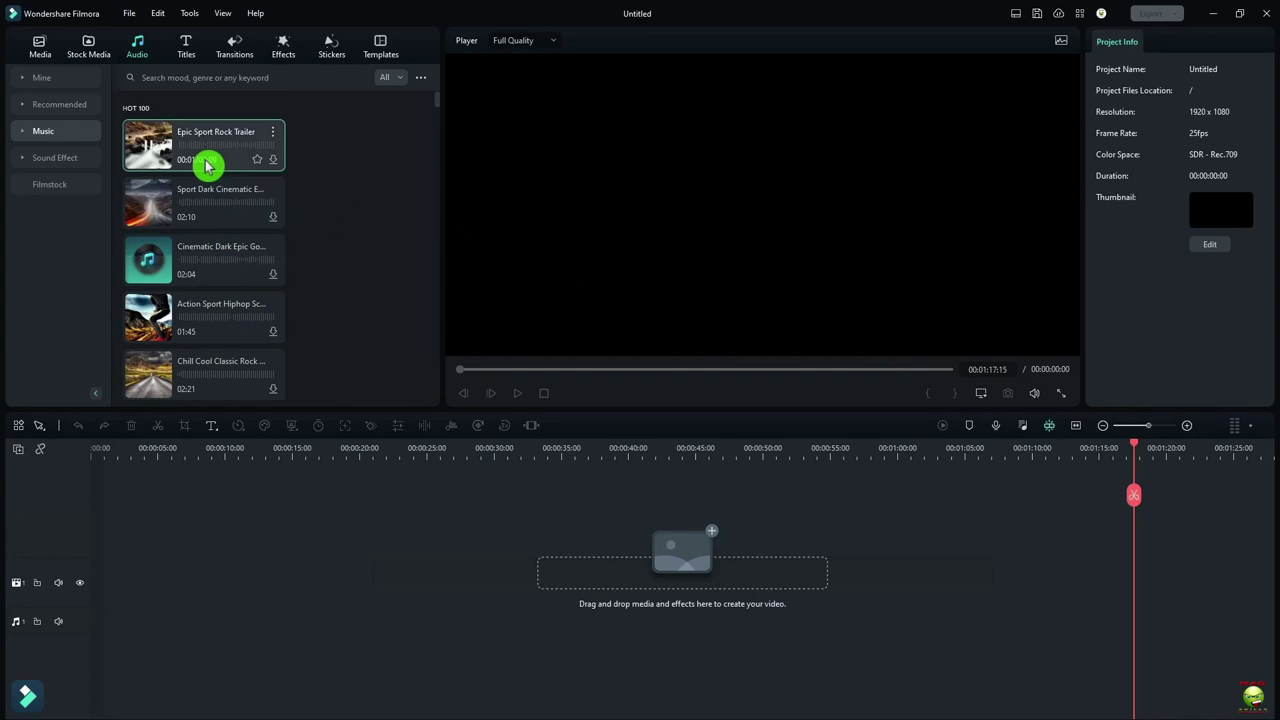
click(184, 195)
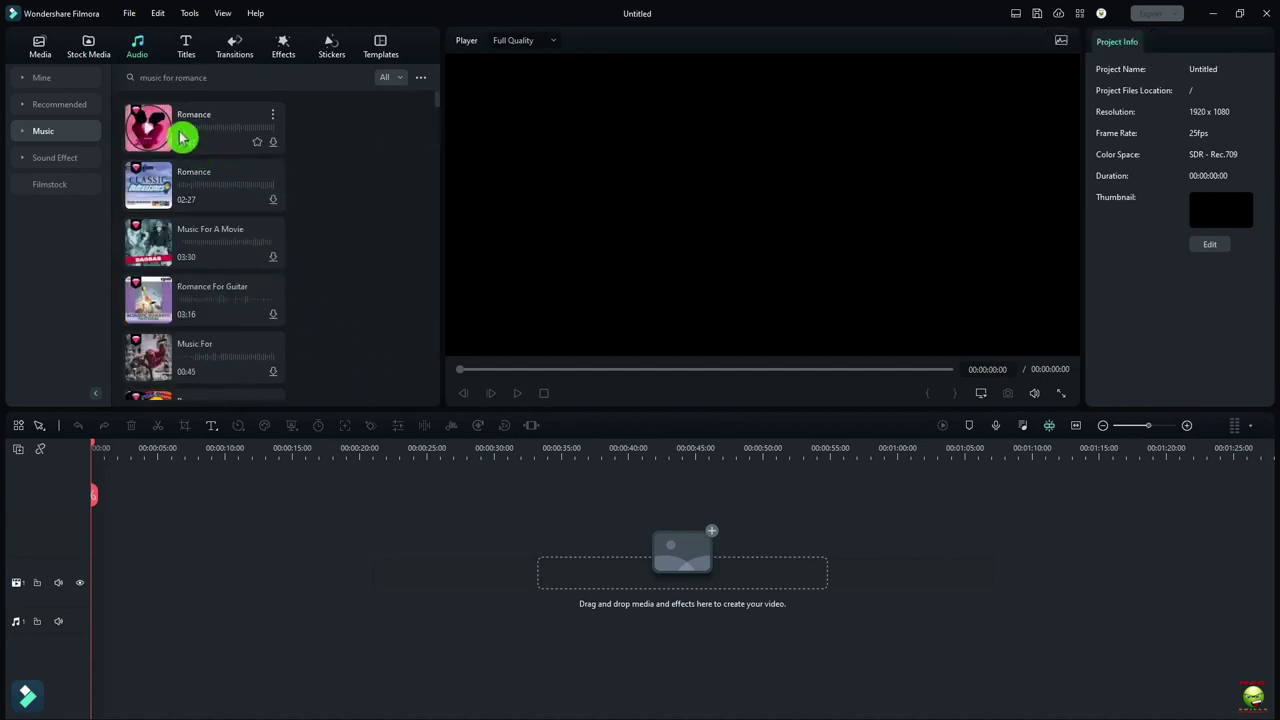
click(180, 137)
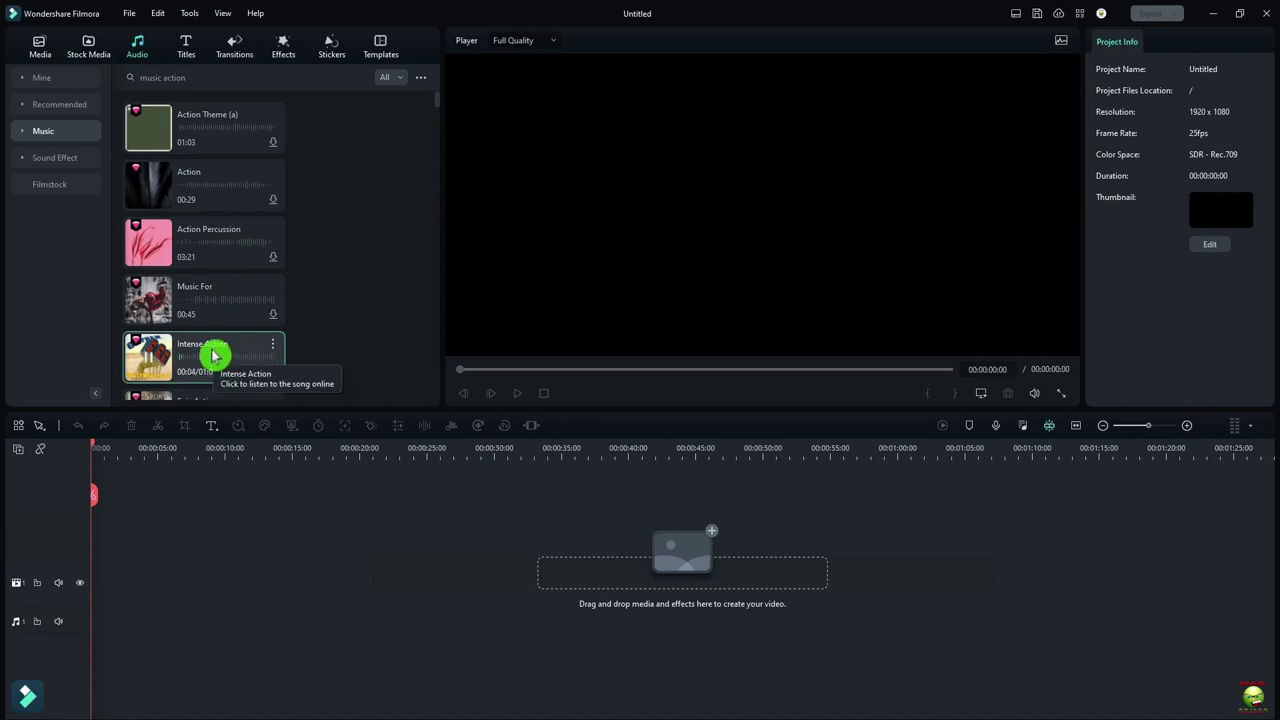
Step: Search sound effects for 'scared sound' and preview the fear effect
click(72, 164)
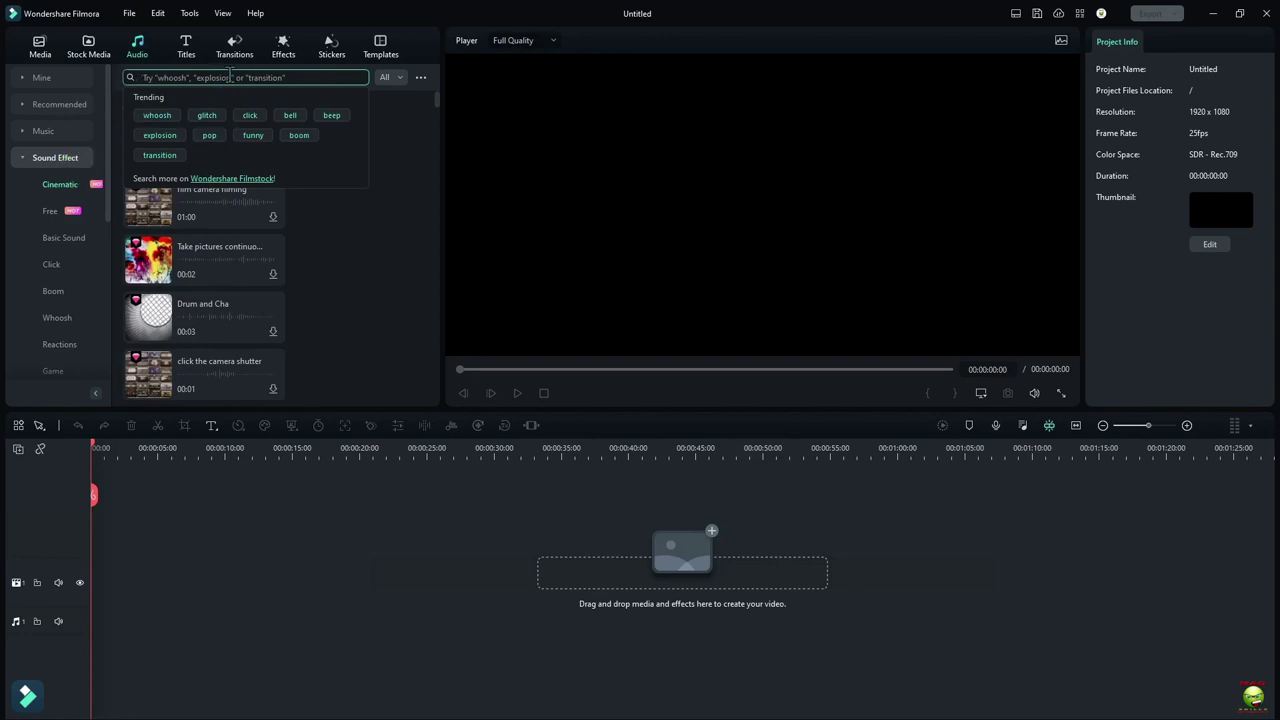
text(wo)
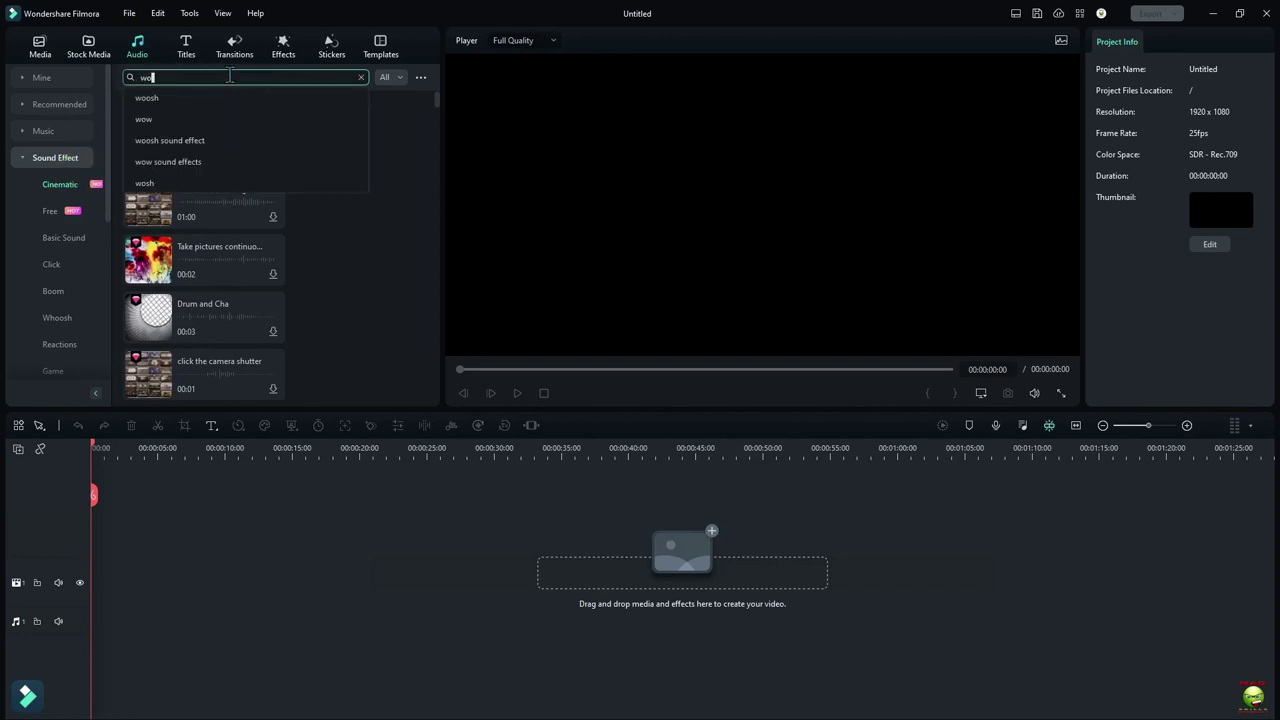
key(BackSpace)
key(BackSpace)
text(scared sound)
key(Return)
click(229, 355)
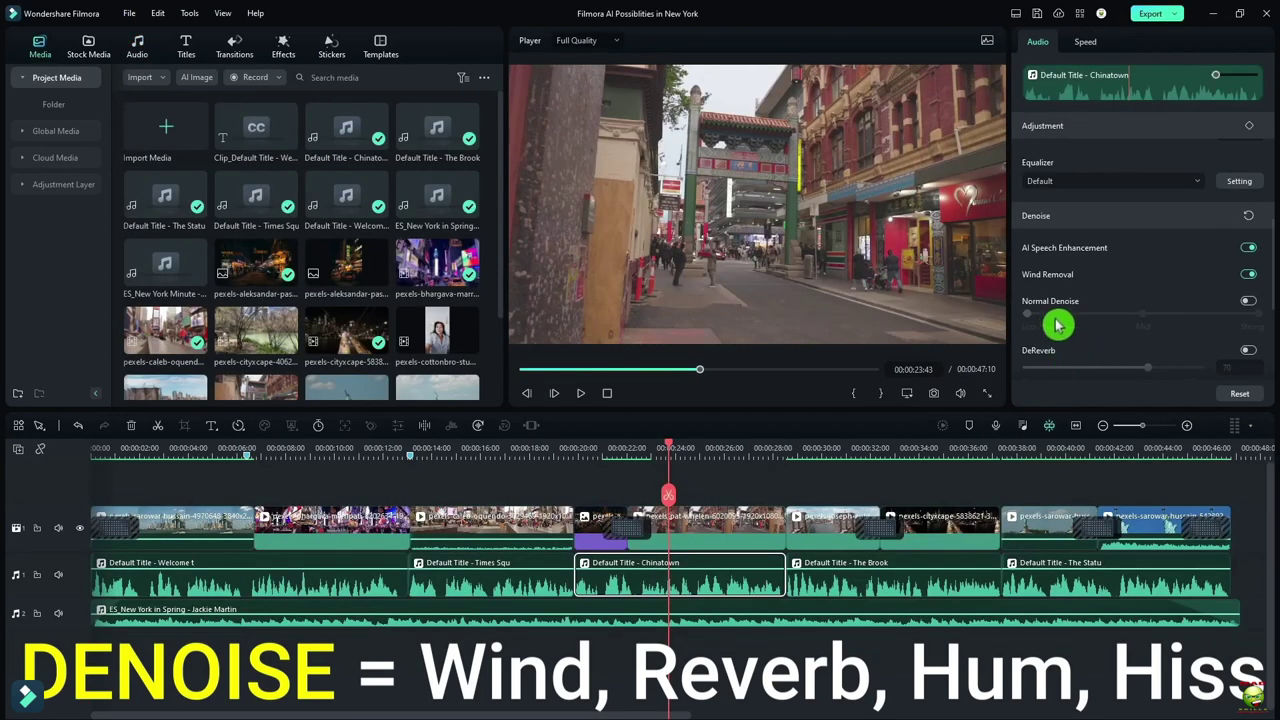
scroll(1147, 341, down, 1)
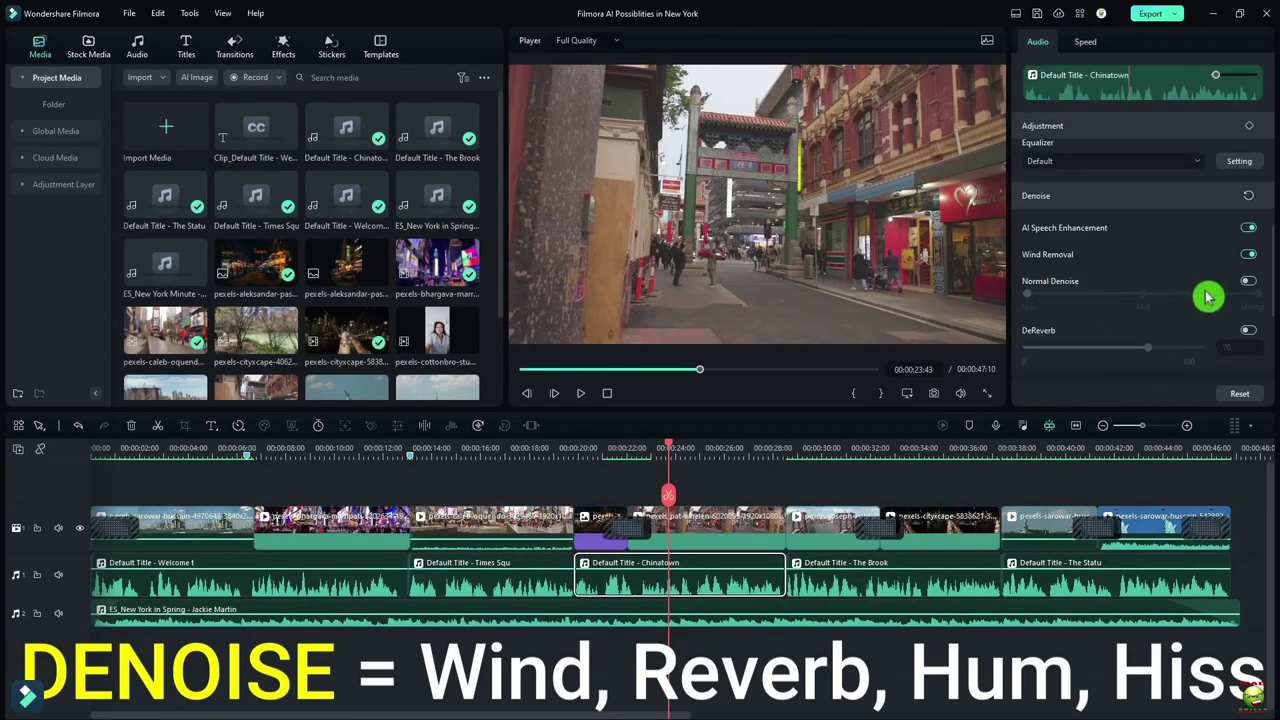
scroll(1118, 321, down, 4)
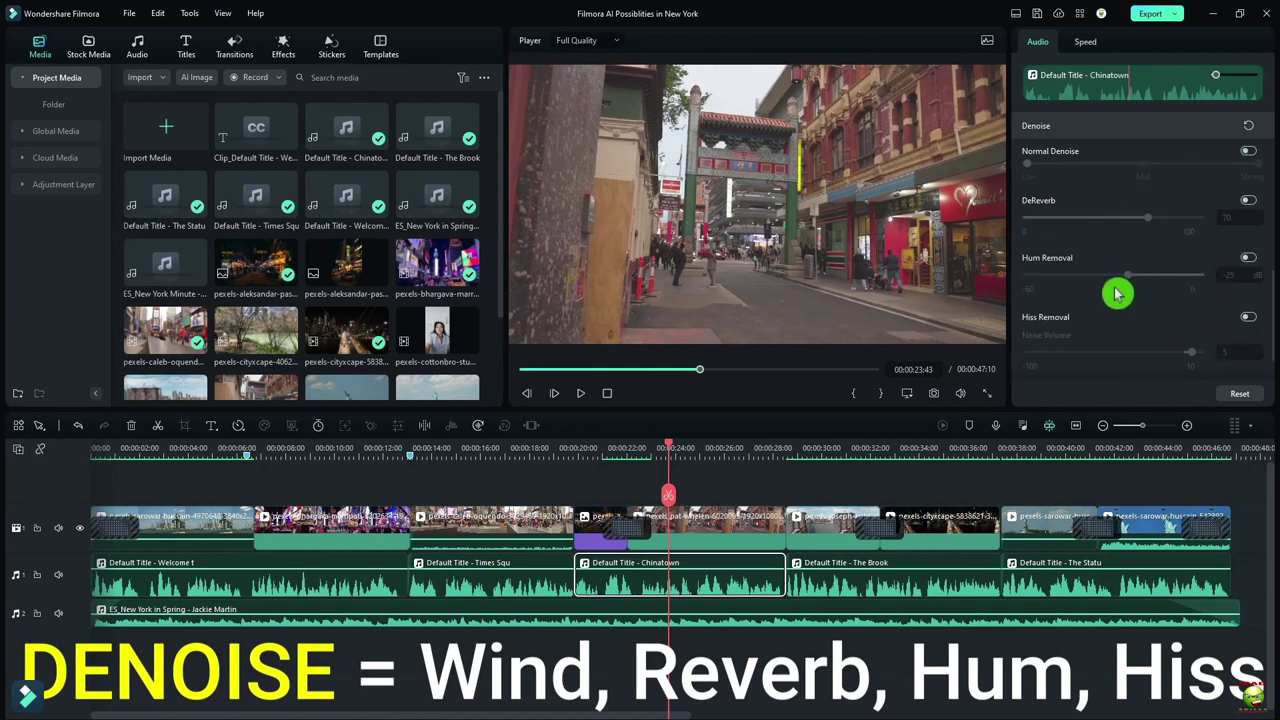
scroll(1190, 303, down, 2)
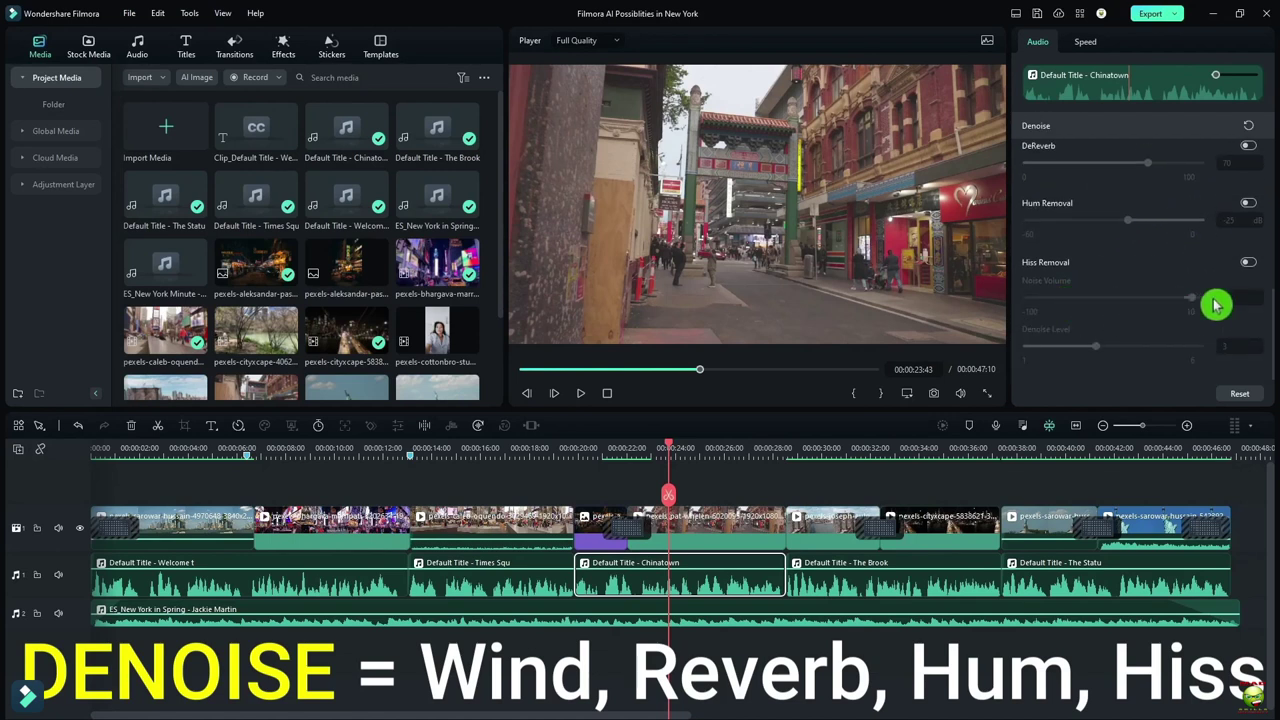
scroll(1195, 325, up, 4)
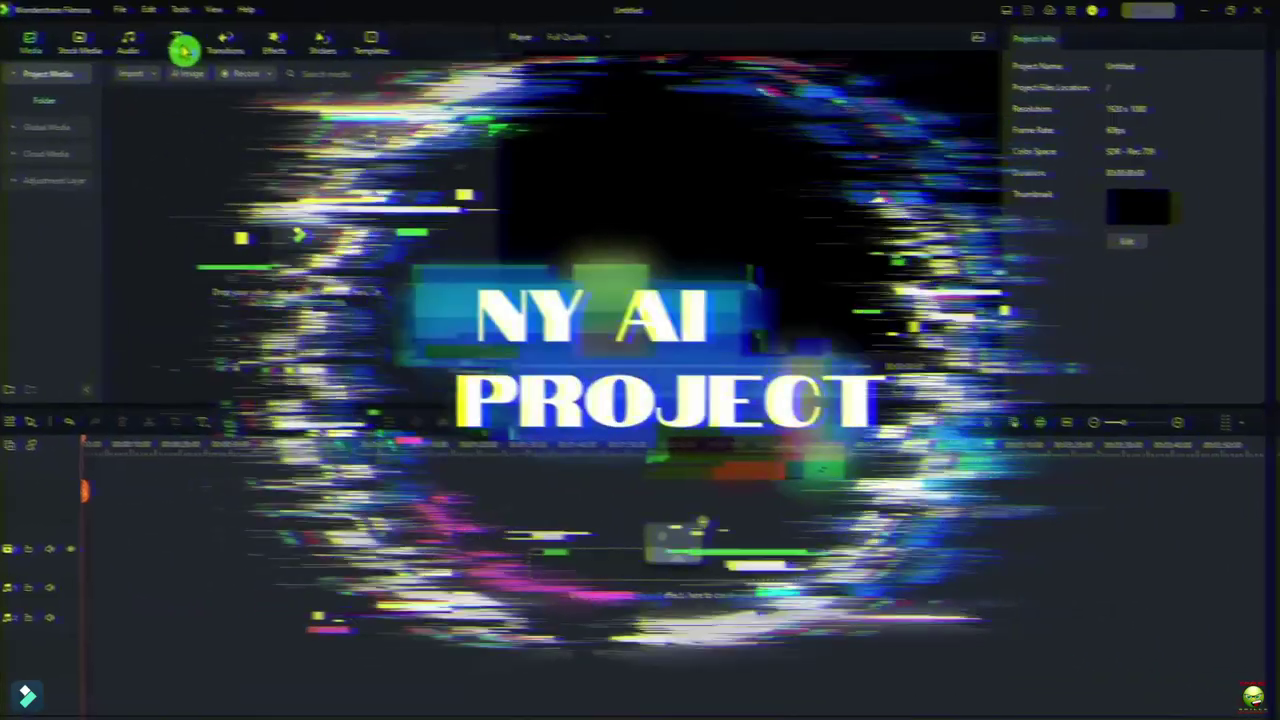
Step: Search Pixabay stock media for 'new york' and download the skyline-over-water clip
click(182, 48)
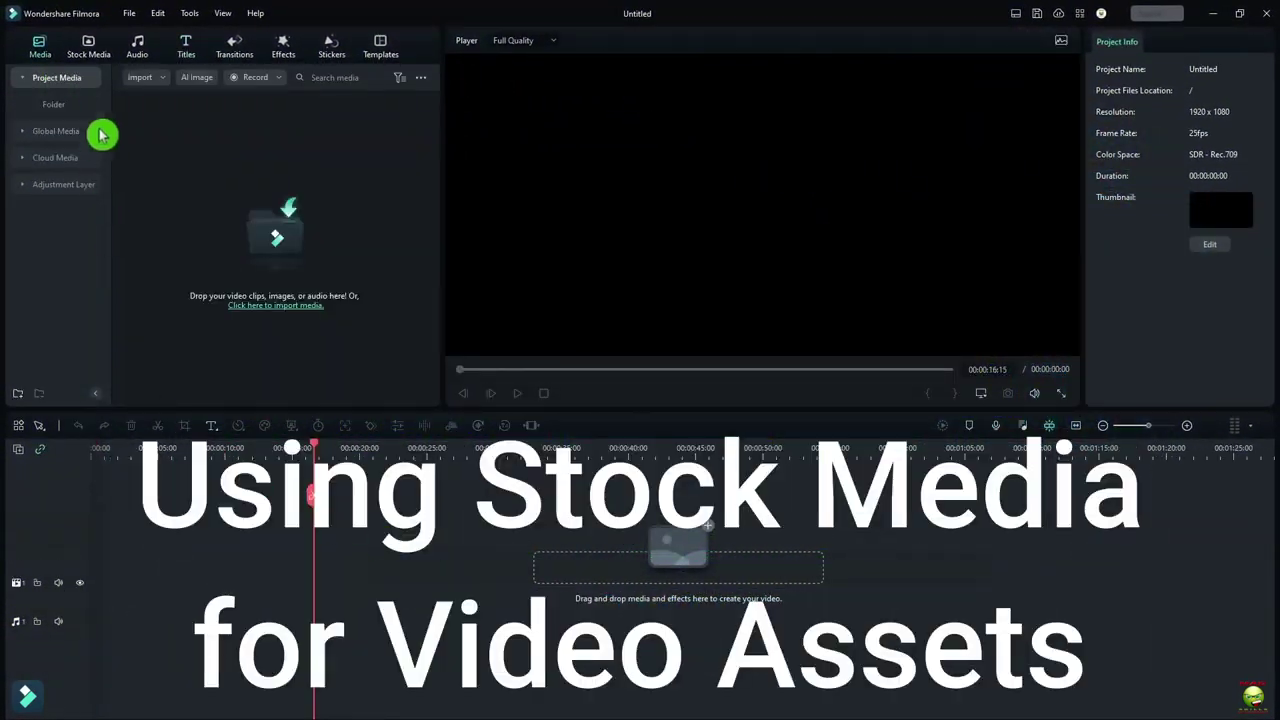
click(90, 50)
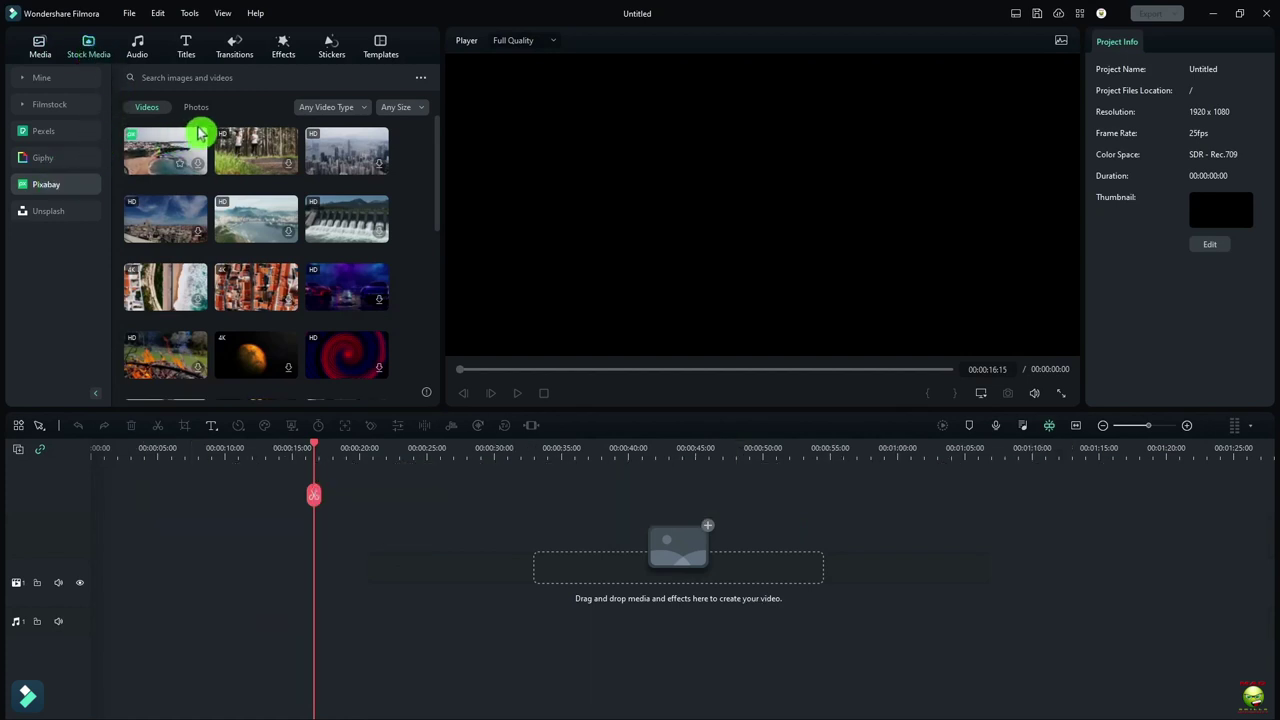
click(222, 78)
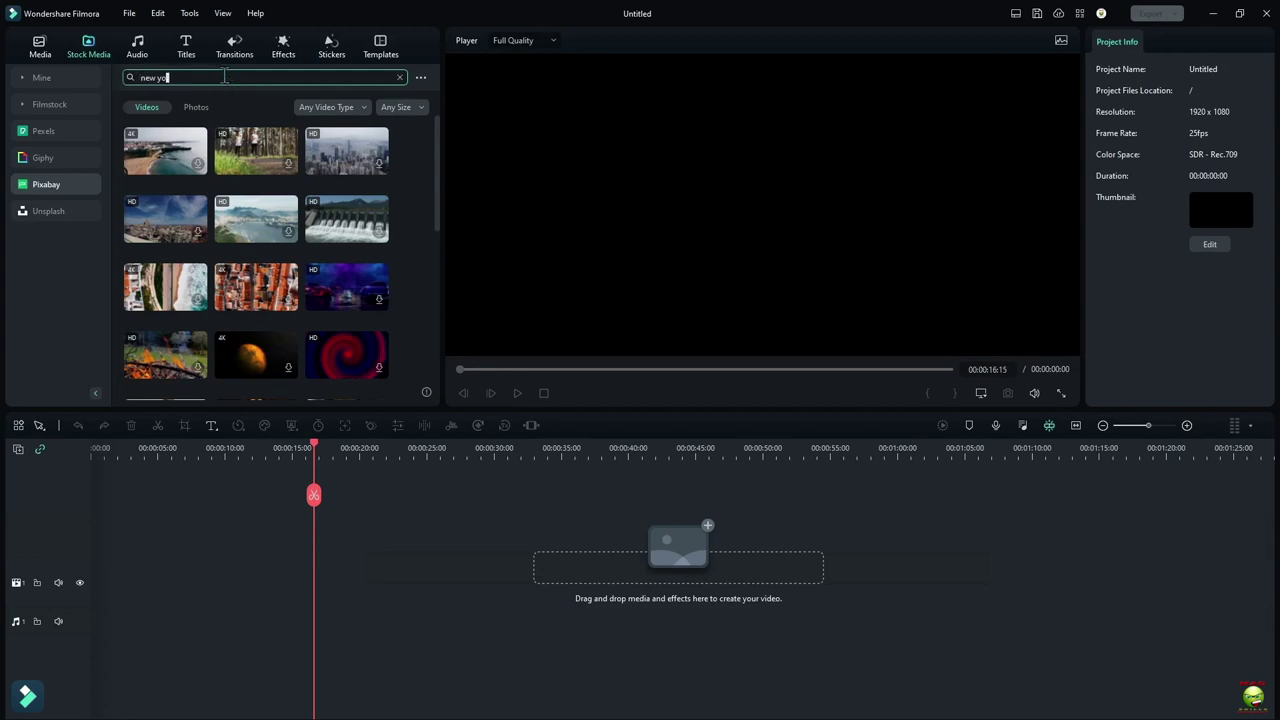
key(Return)
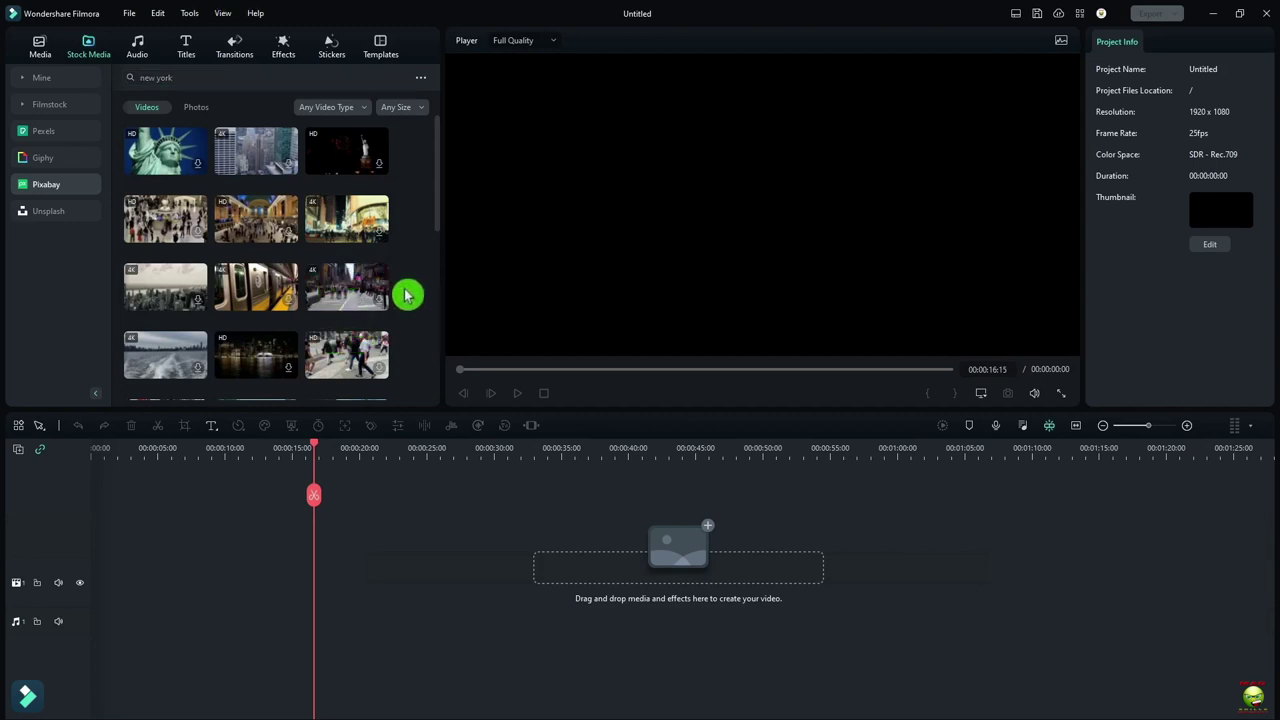
scroll(405, 295, down, 10)
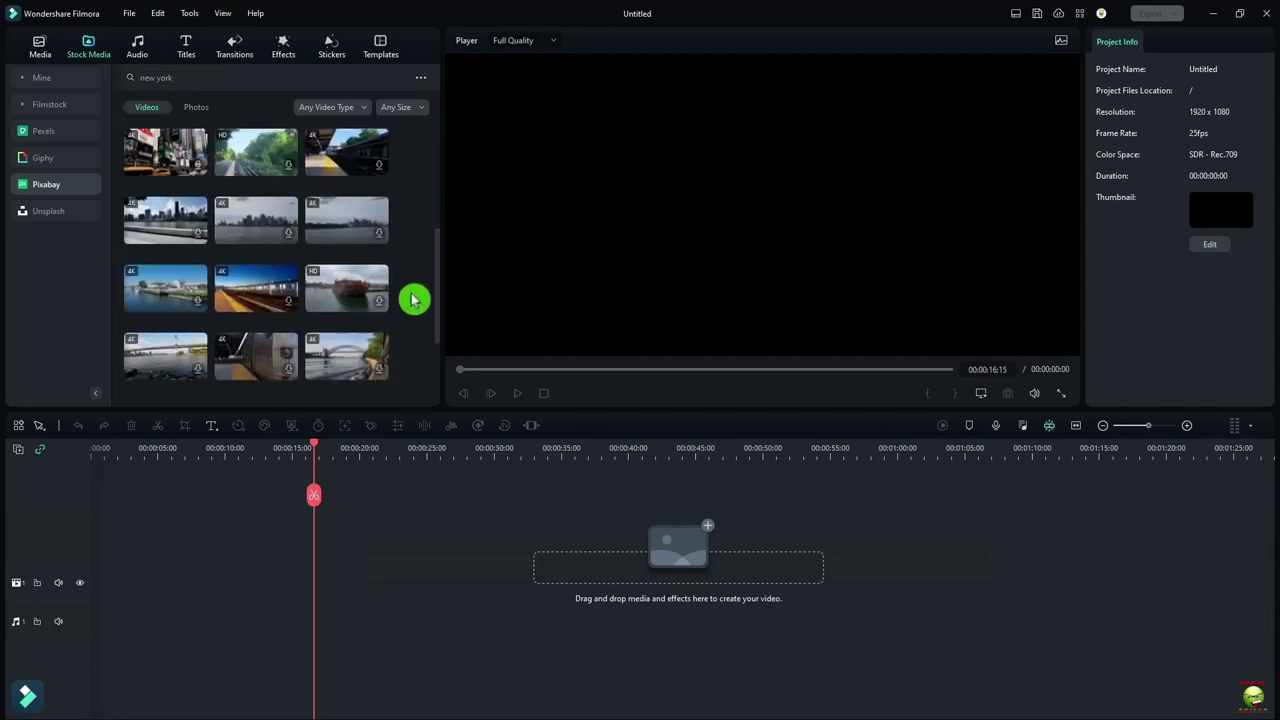
scroll(414, 297, up, 3)
click(168, 289)
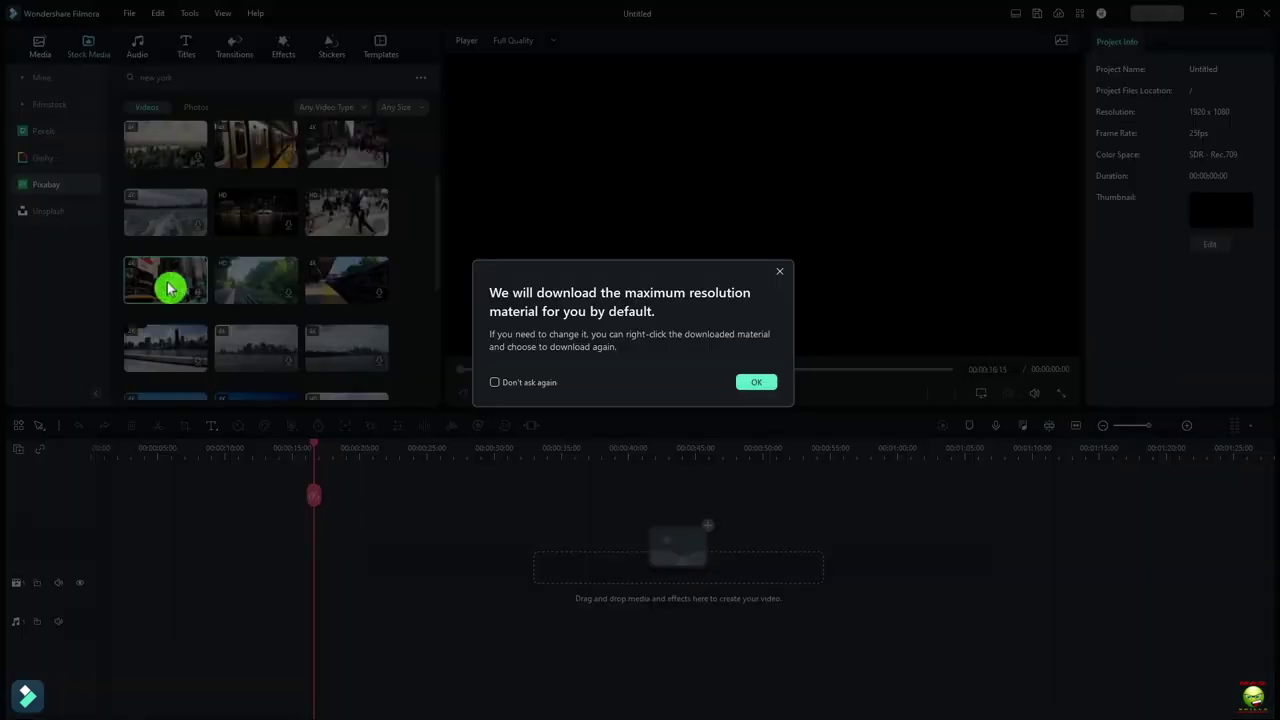
click(40, 48)
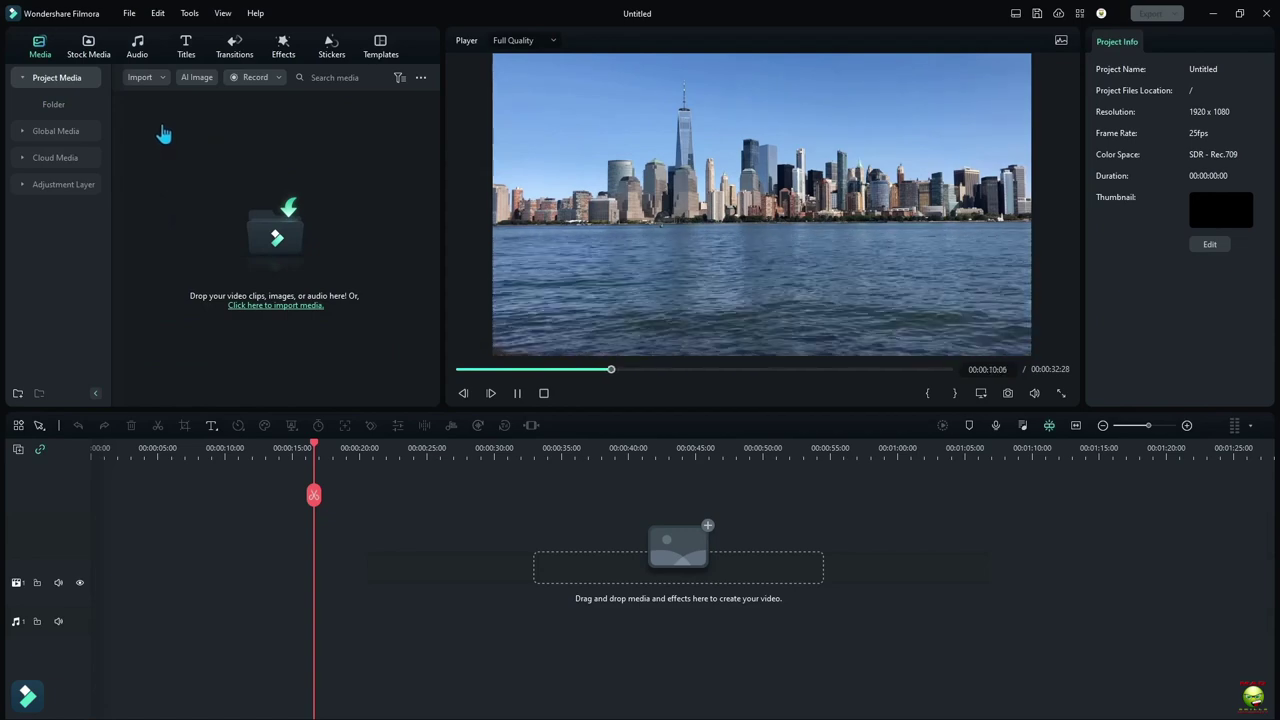
Step: Search the Audio library for 'new york' music tracks
click(143, 68)
click(143, 51)
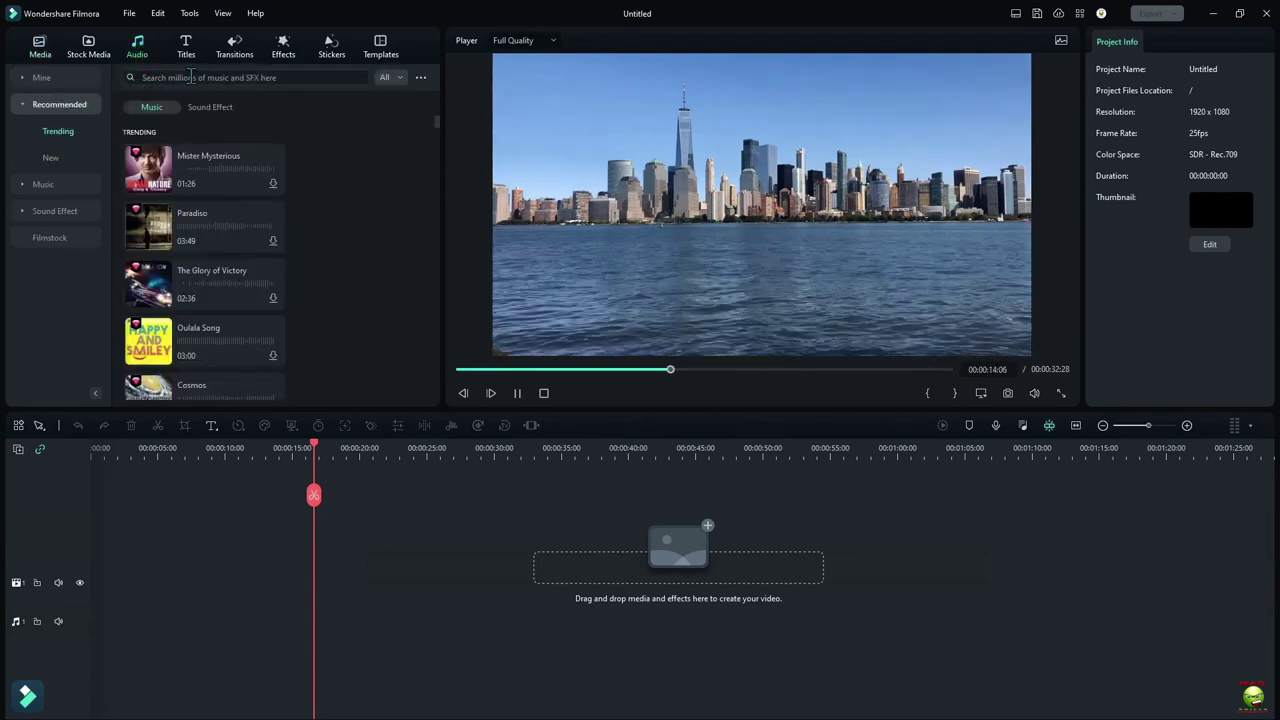
click(300, 77)
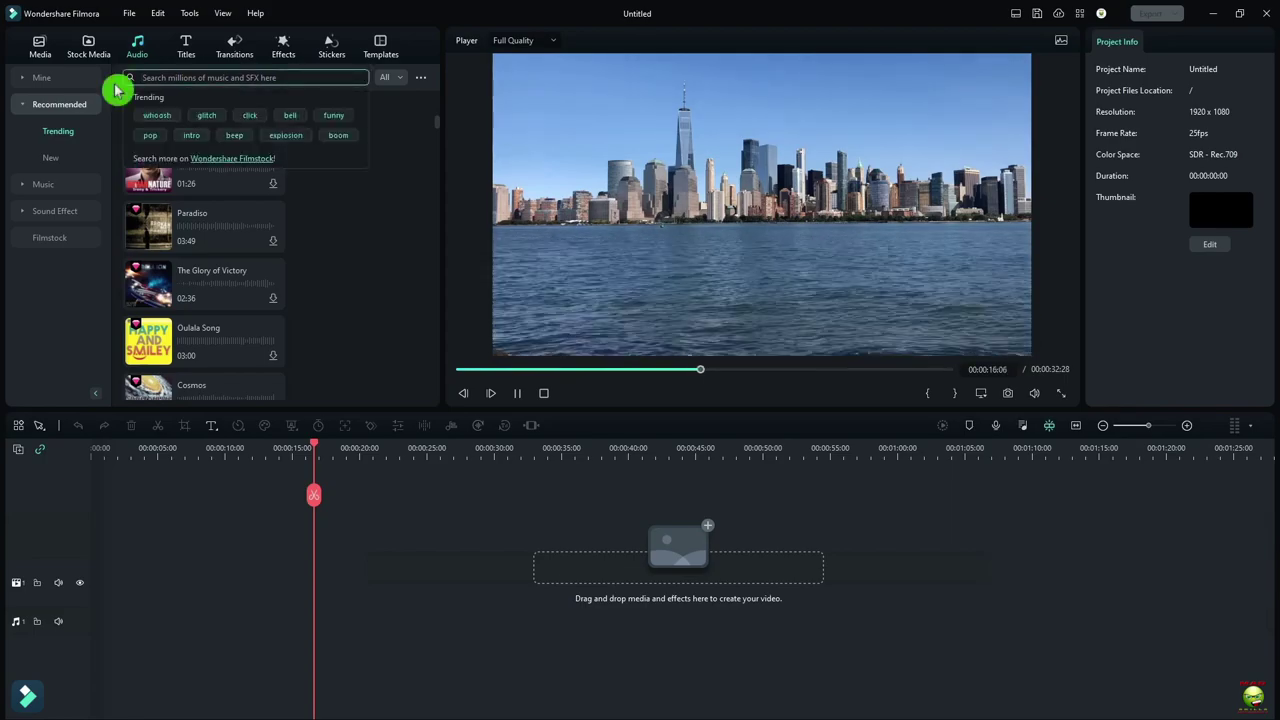
text(new york)
key(Return)
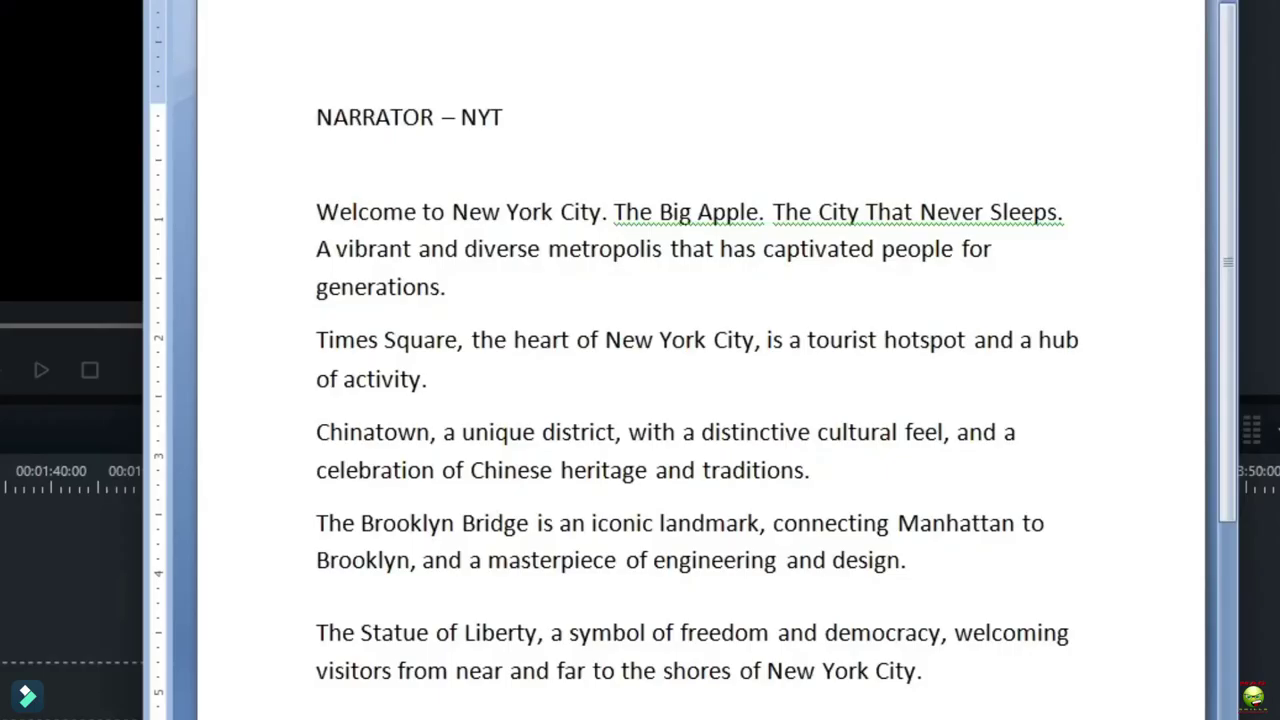
scroll(694, 360, down, 1)
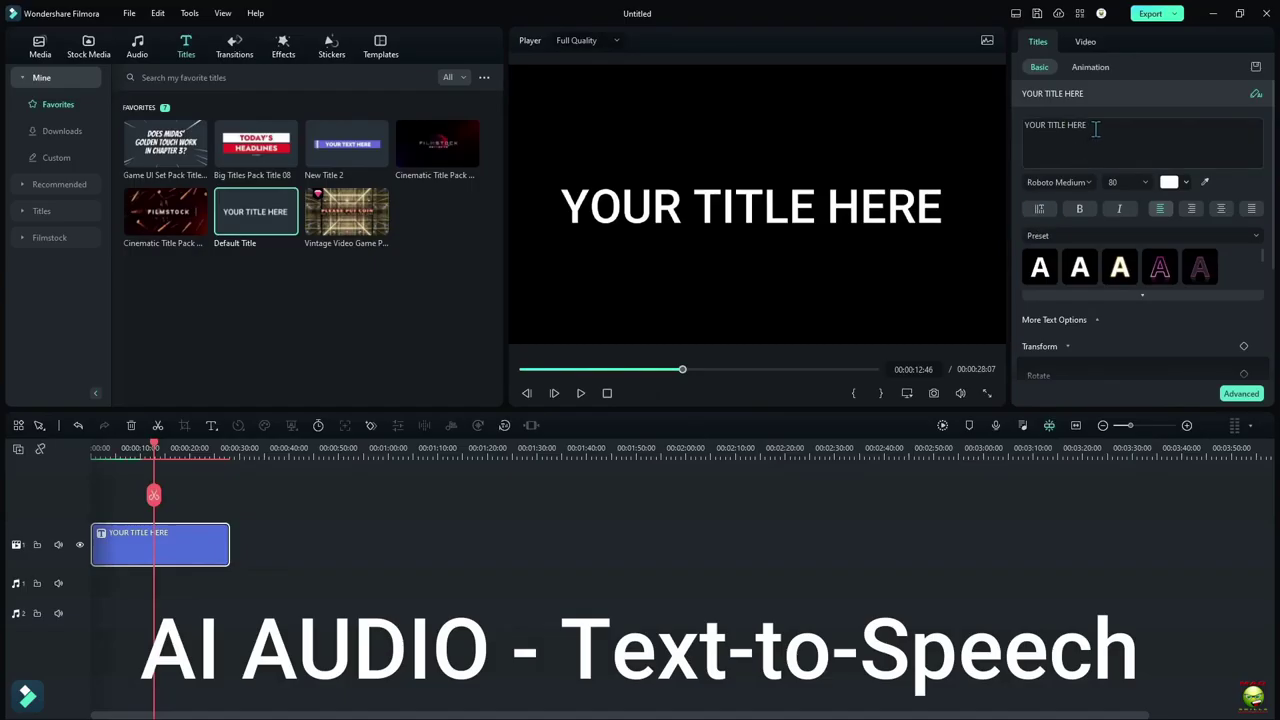
Step: Paste the first narration paragraph into a title clip and confirm the text
key(ctrl+v)
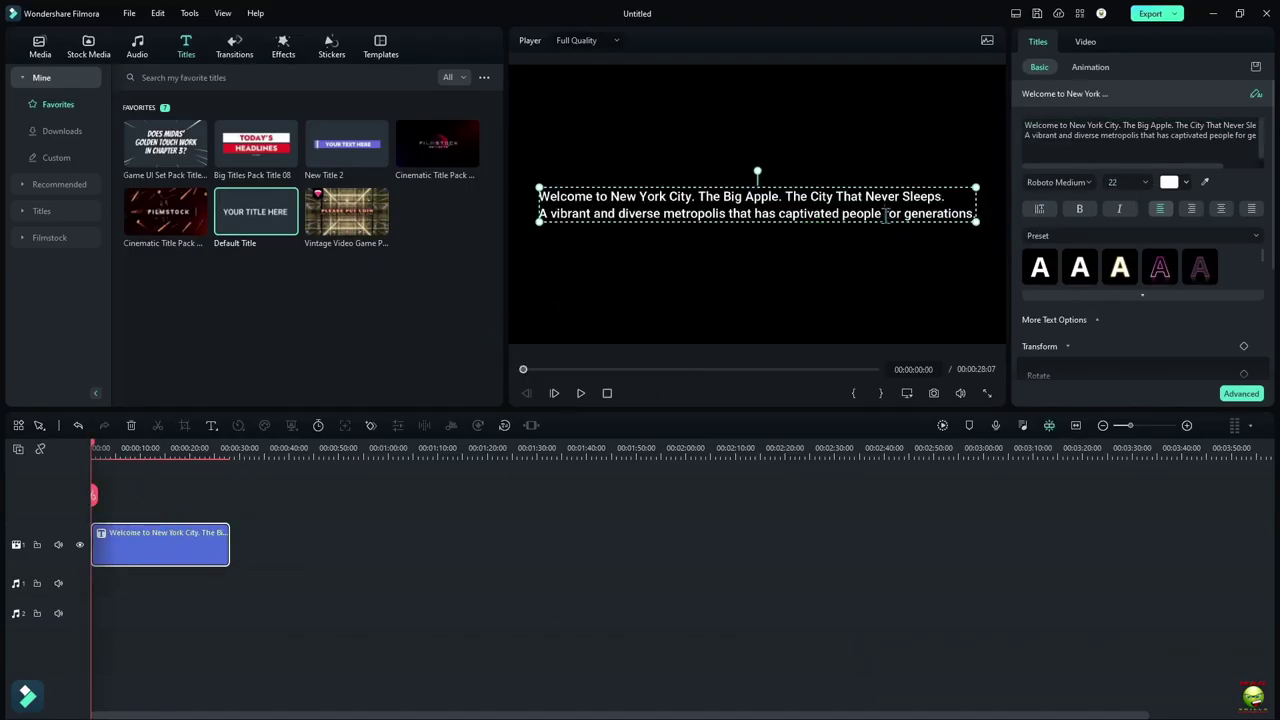
click(743, 346)
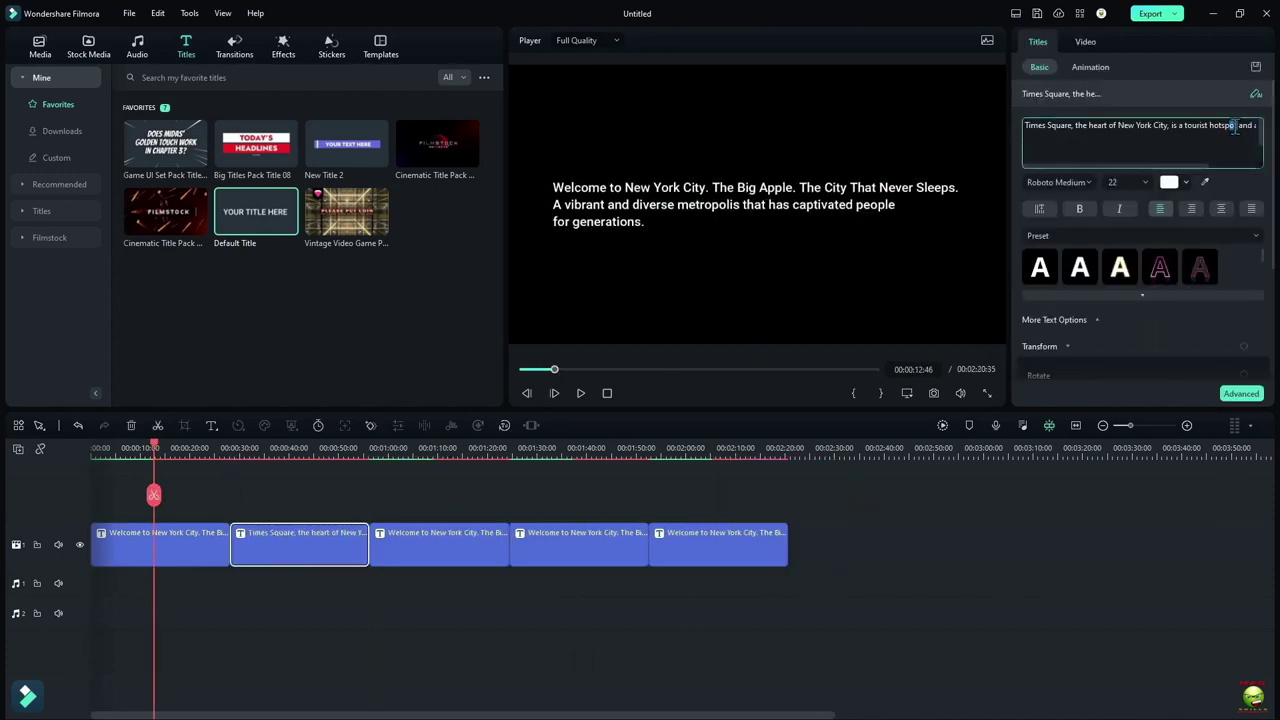
click(195, 540)
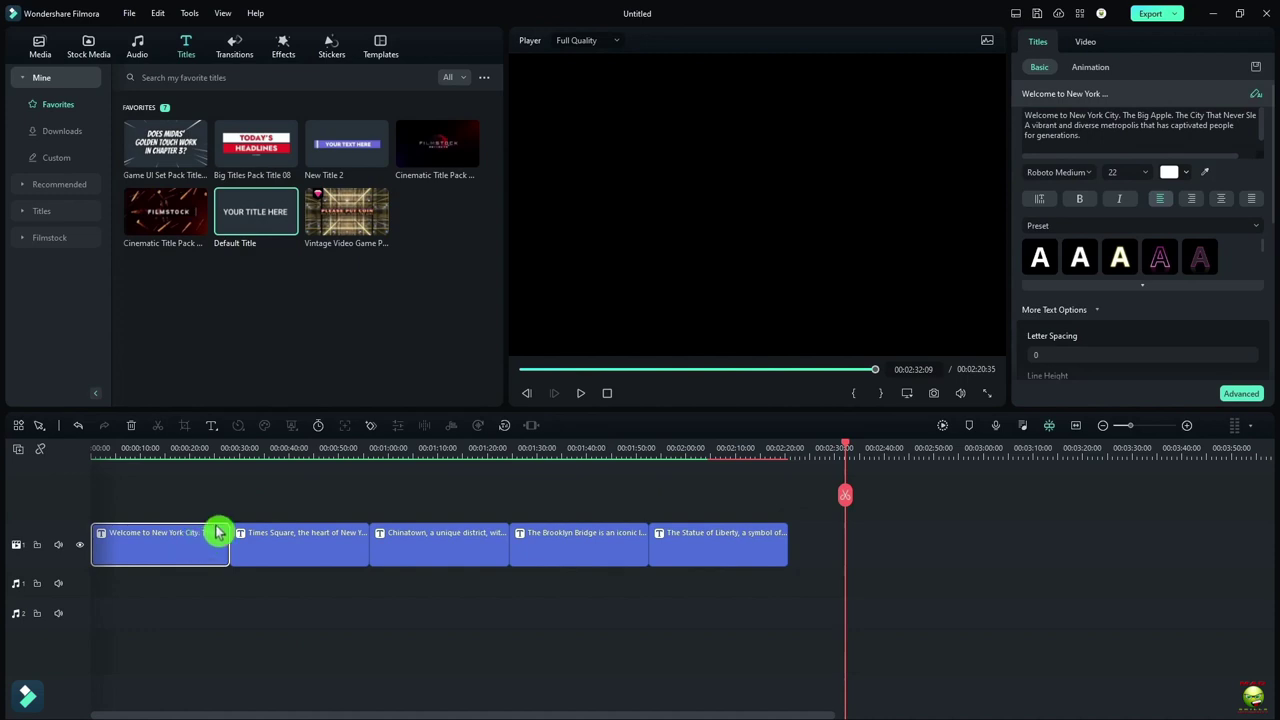
Step: Convert the first title and the Times Square title to text-to-speech voiceovers
click(508, 430)
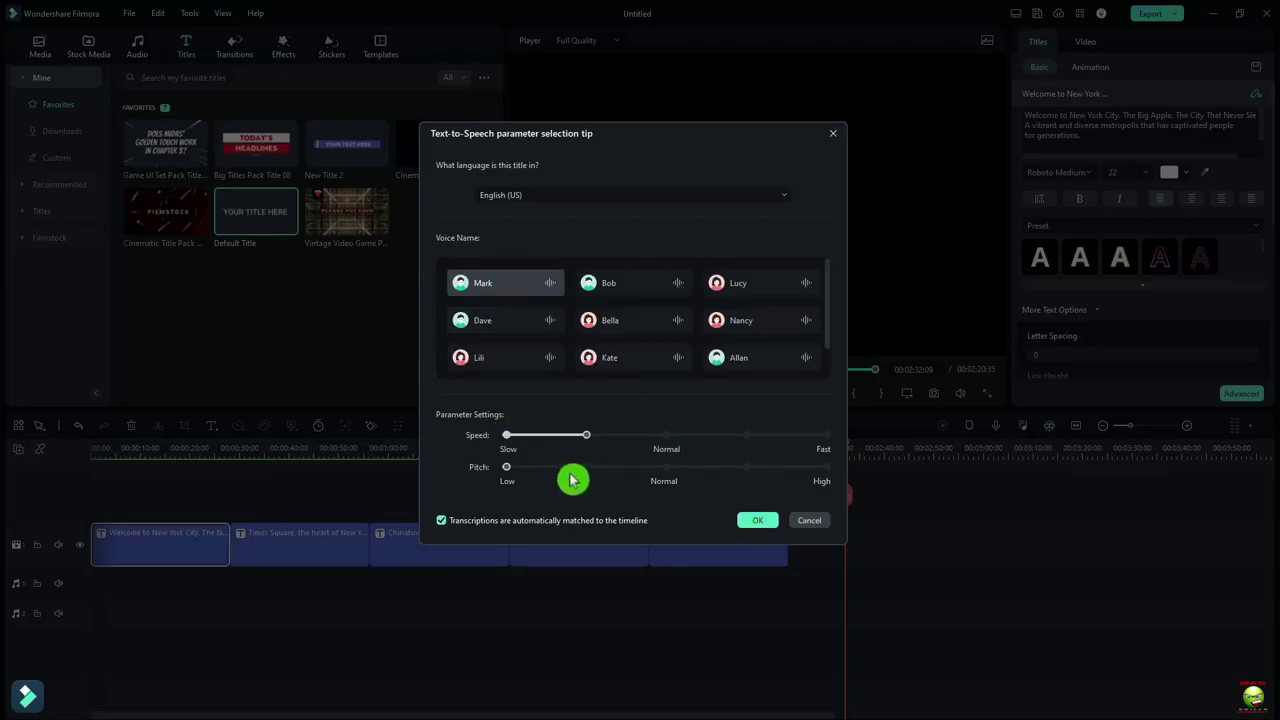
click(748, 522)
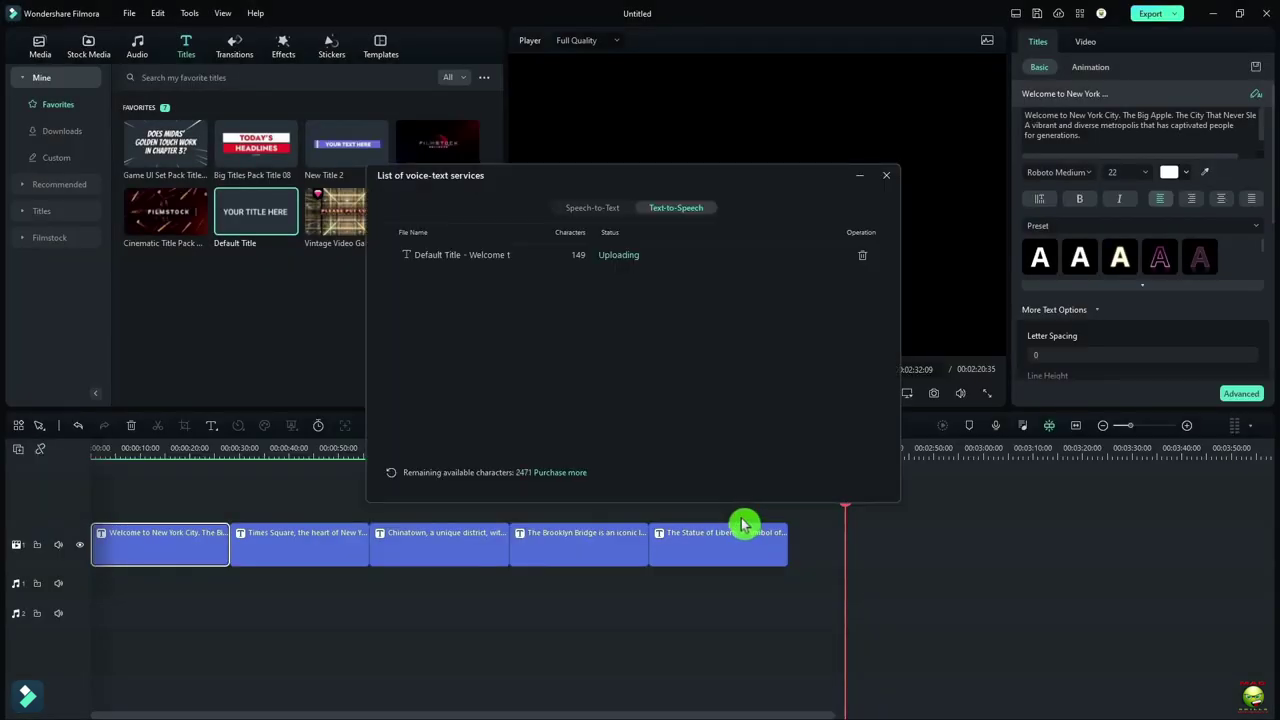
click(32, 46)
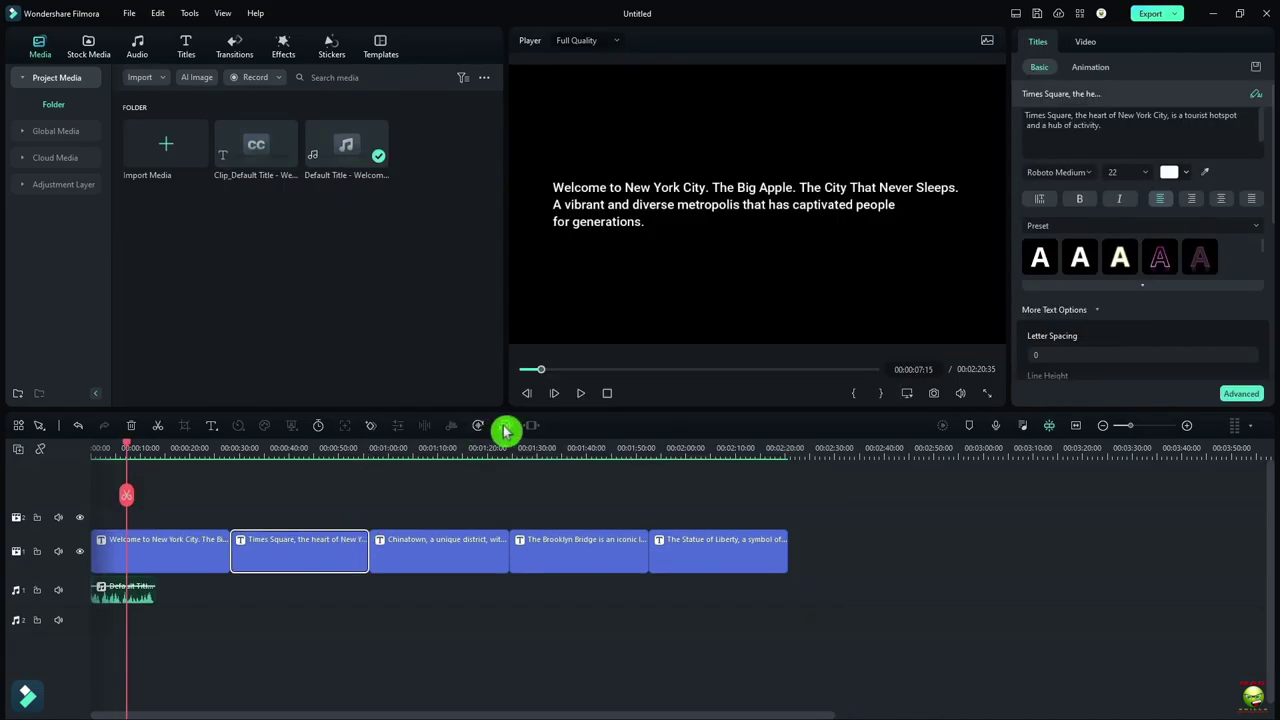
click(503, 431)
click(740, 515)
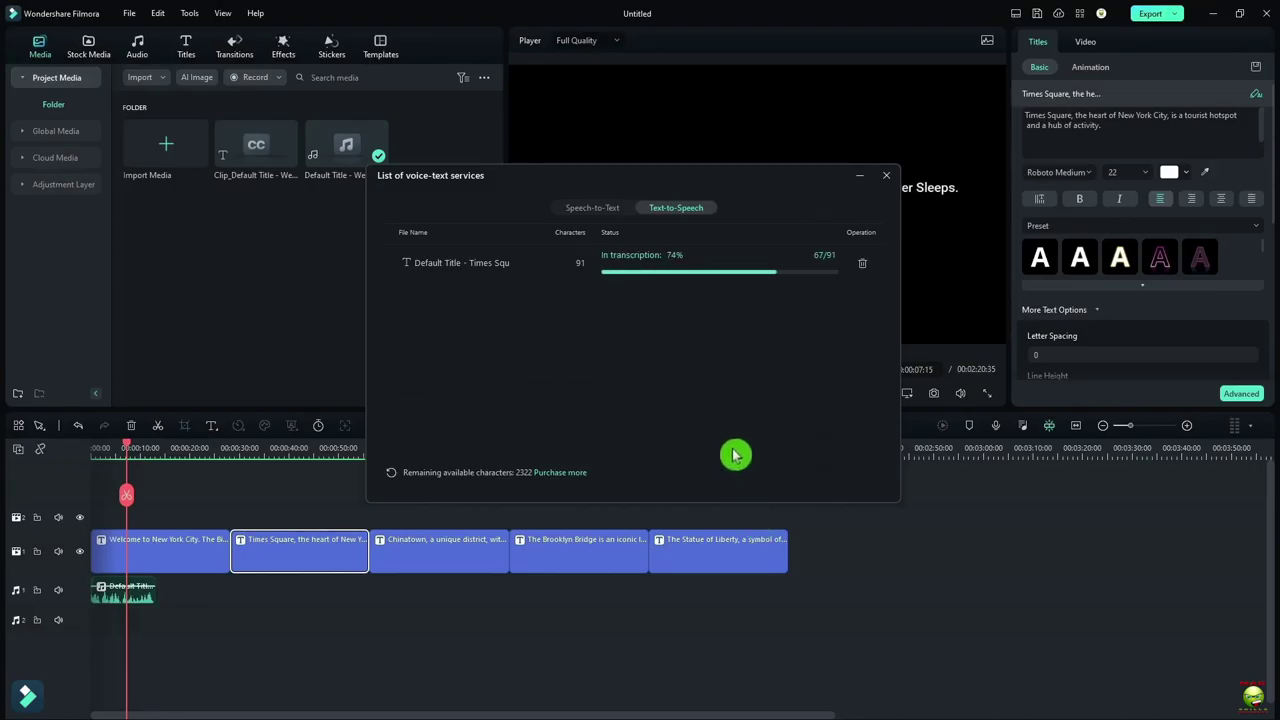
click(886, 175)
Step: Convert the Chinatown and Statue of Liberty titles to speech using the Dave voice
click(447, 568)
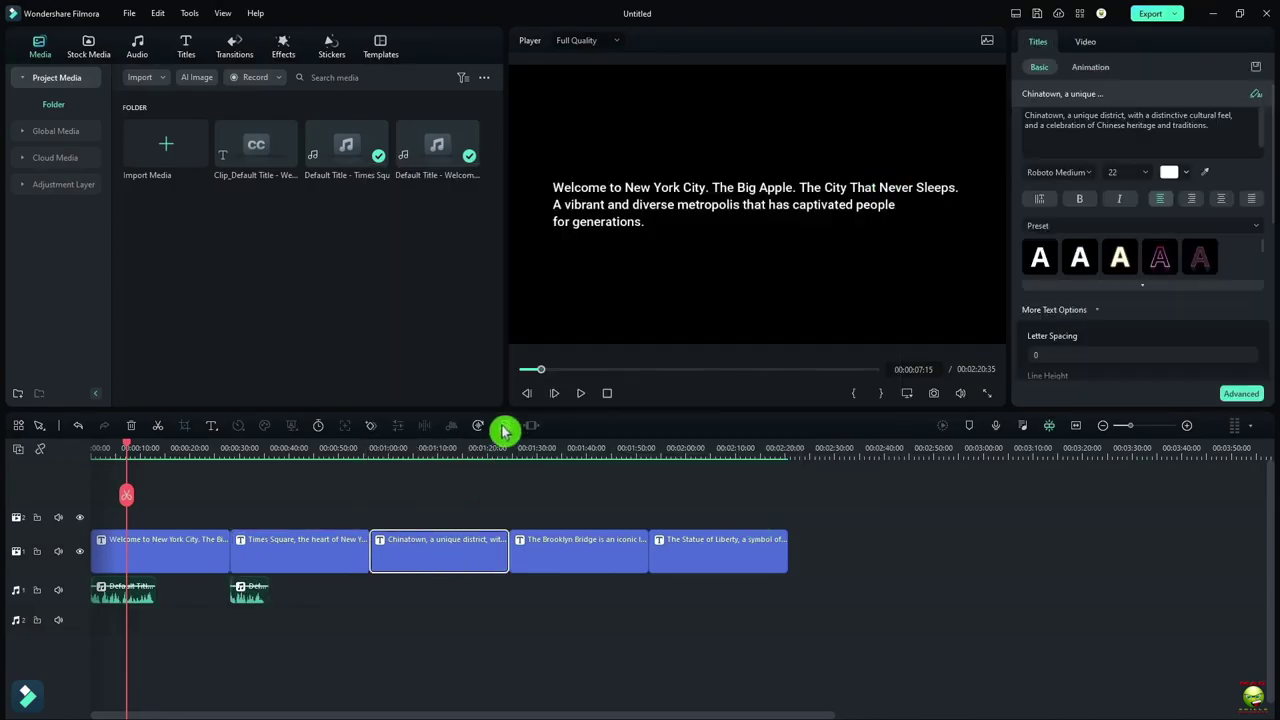
click(503, 426)
click(758, 520)
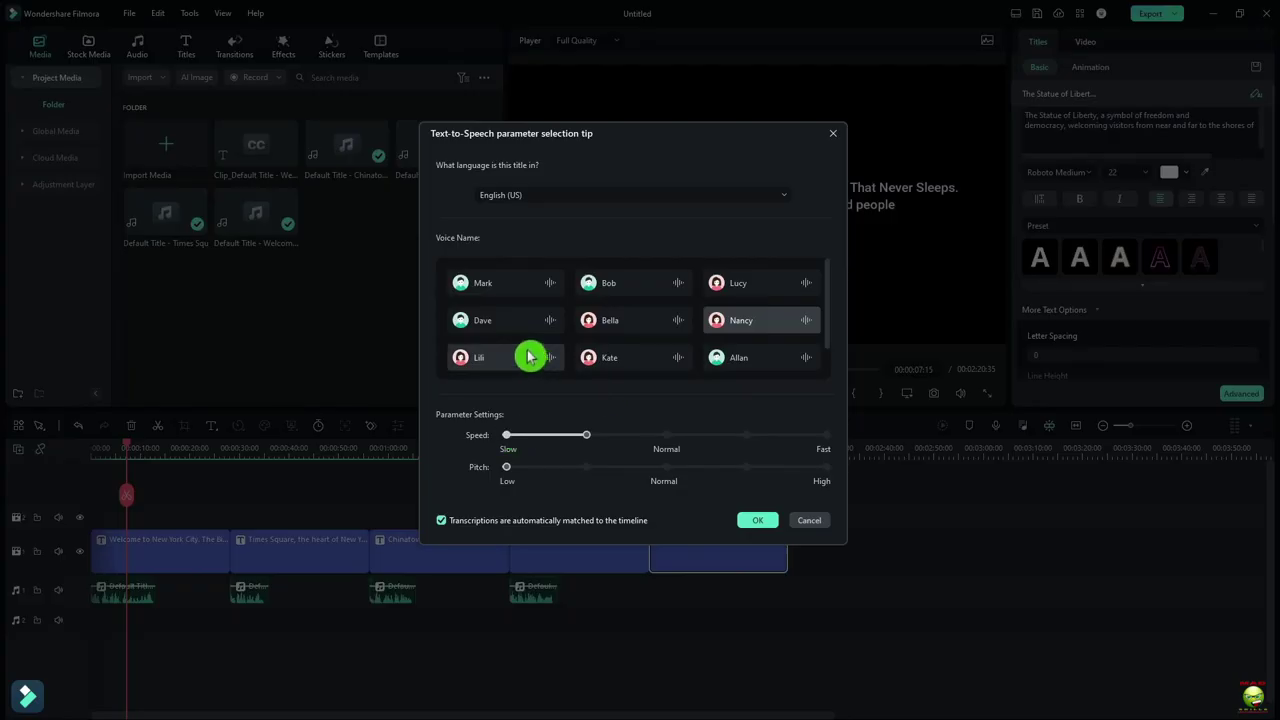
click(505, 320)
click(758, 520)
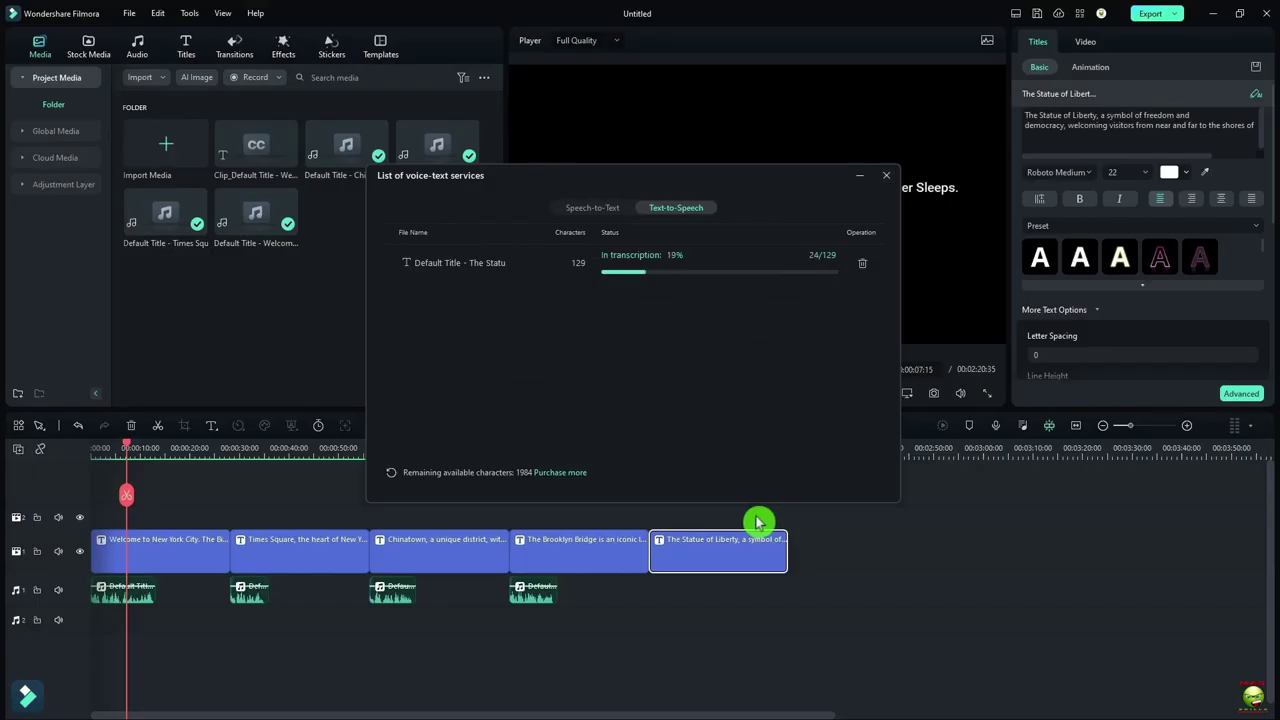
click(886, 175)
Step: Delete the title clips and remove the gaps between the voiceover clips
click(129, 566)
key(Delete)
click(171, 578)
key(Delete)
click(192, 590)
key(Delete)
click(317, 591)
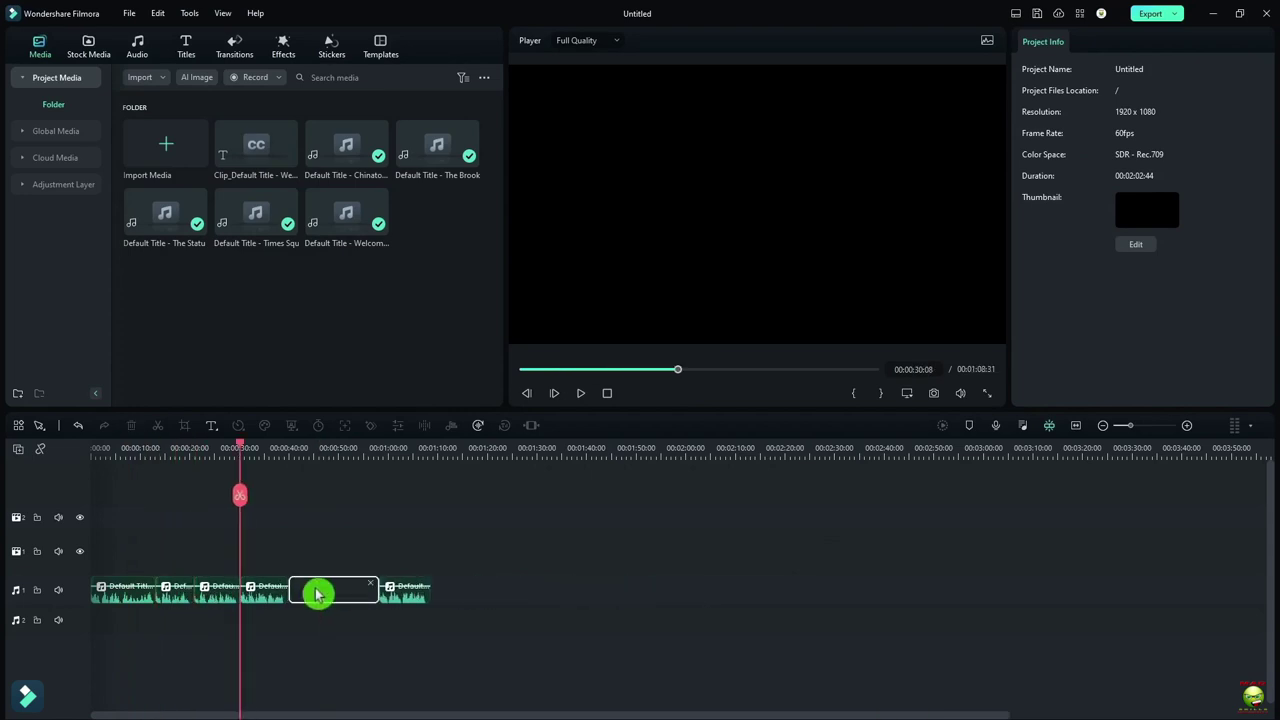
Step: Close the last audio gap and generate subtitles from the first voiceover with Speech-to-Text
key(Delete)
click(1049, 425)
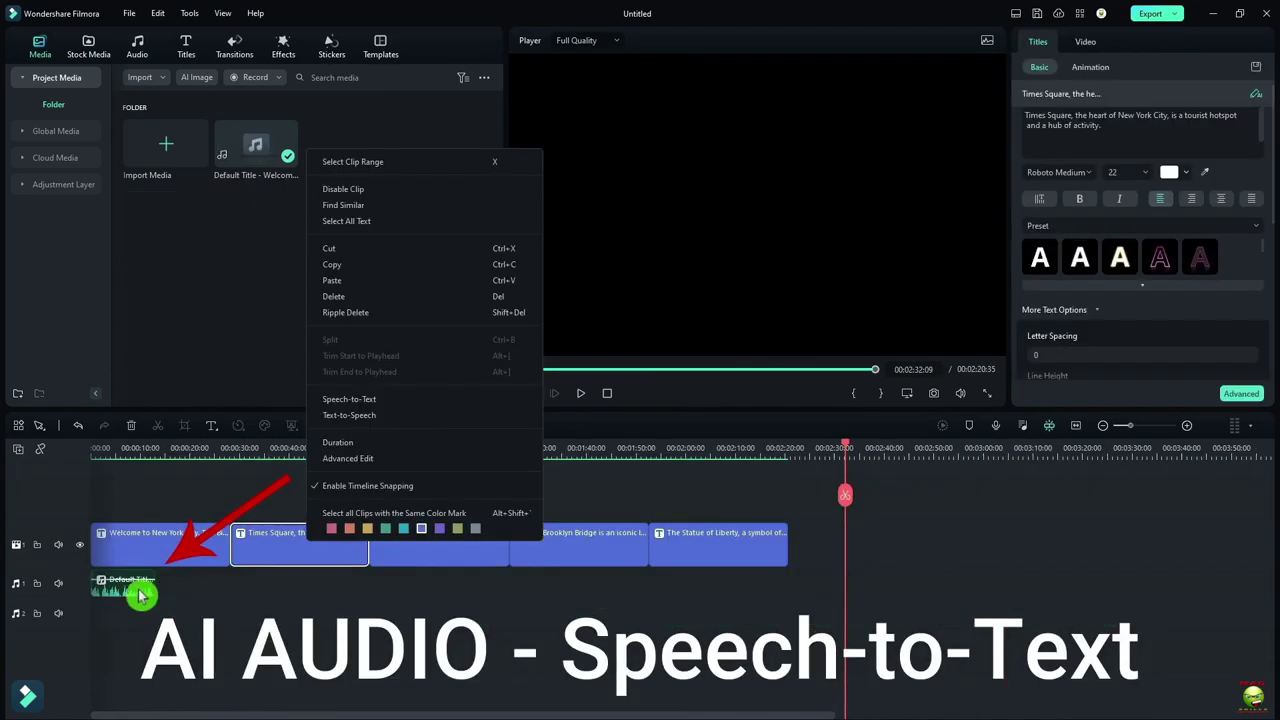
click(130, 590)
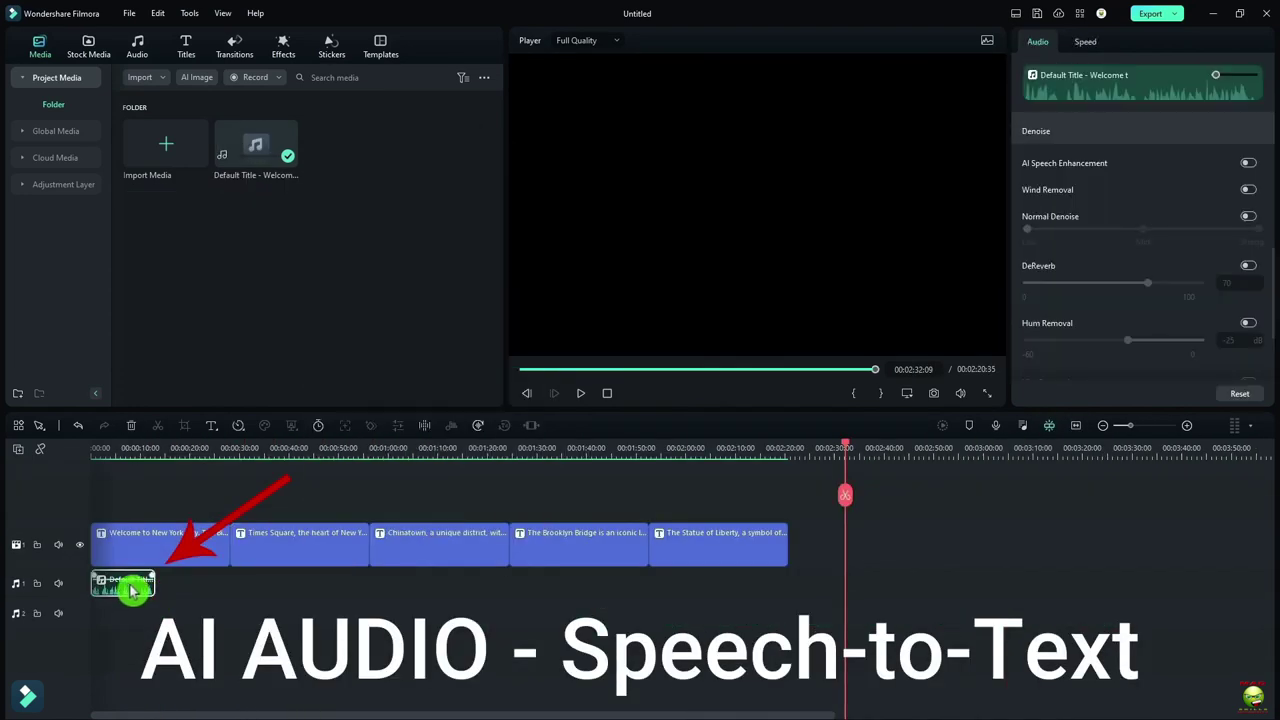
right_click(133, 591)
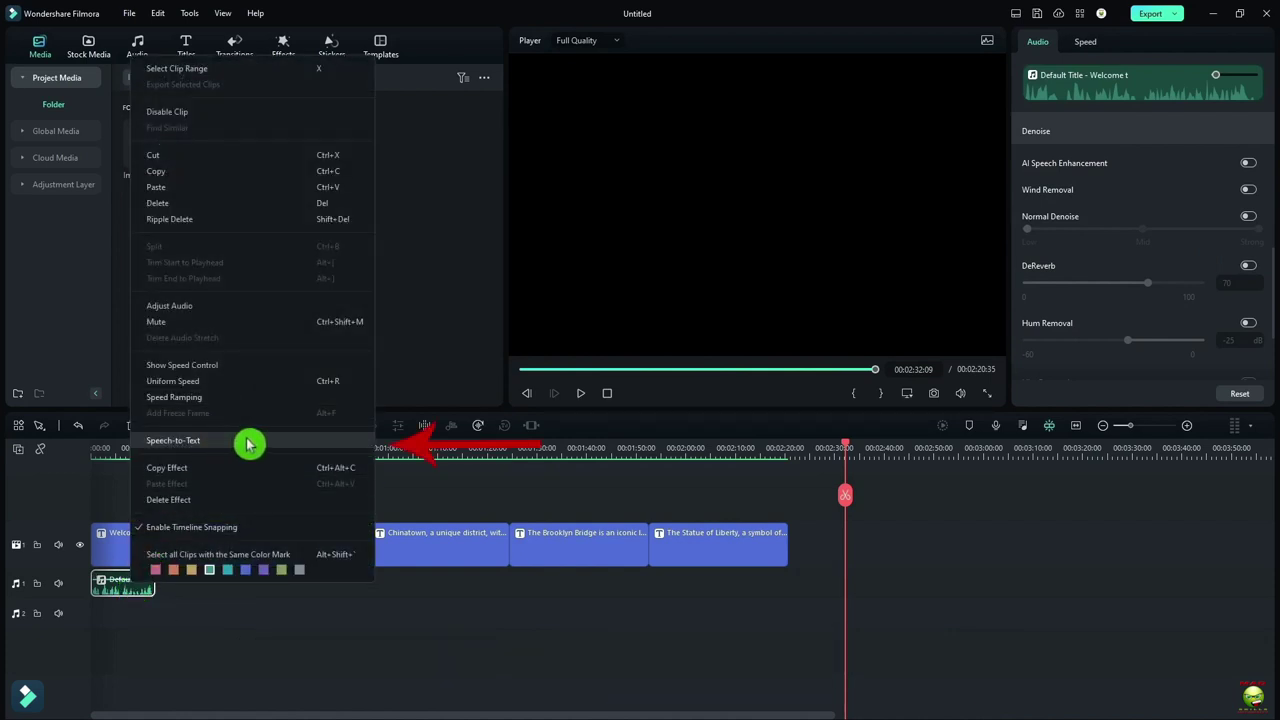
click(173, 440)
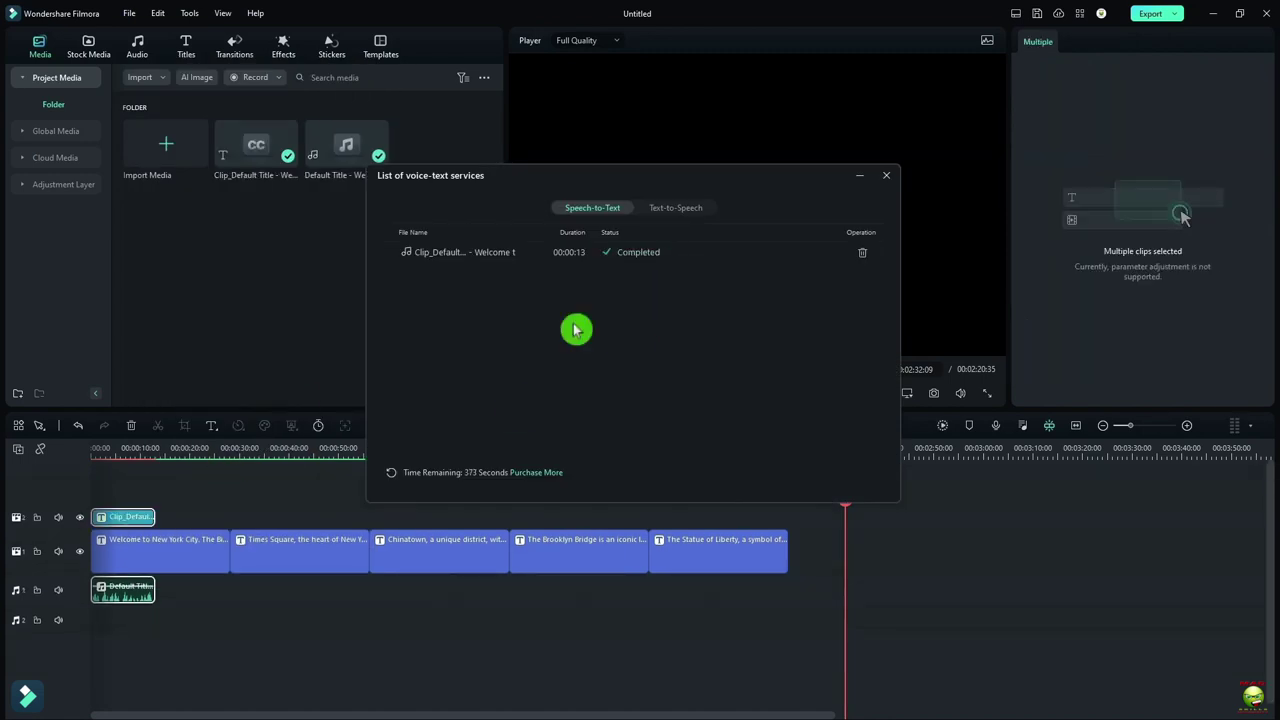
click(886, 175)
click(127, 456)
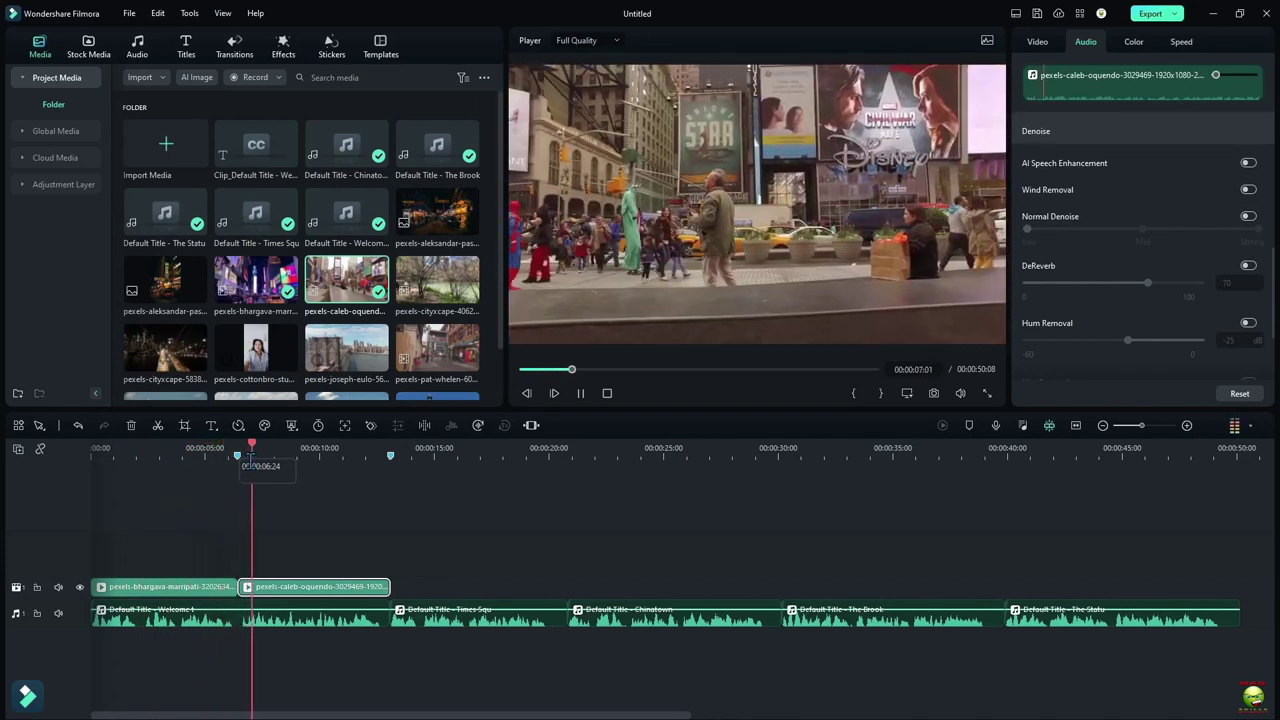
Step: Detach the street clip's audio and add the Statue of Liberty clip at the end
click(300, 450)
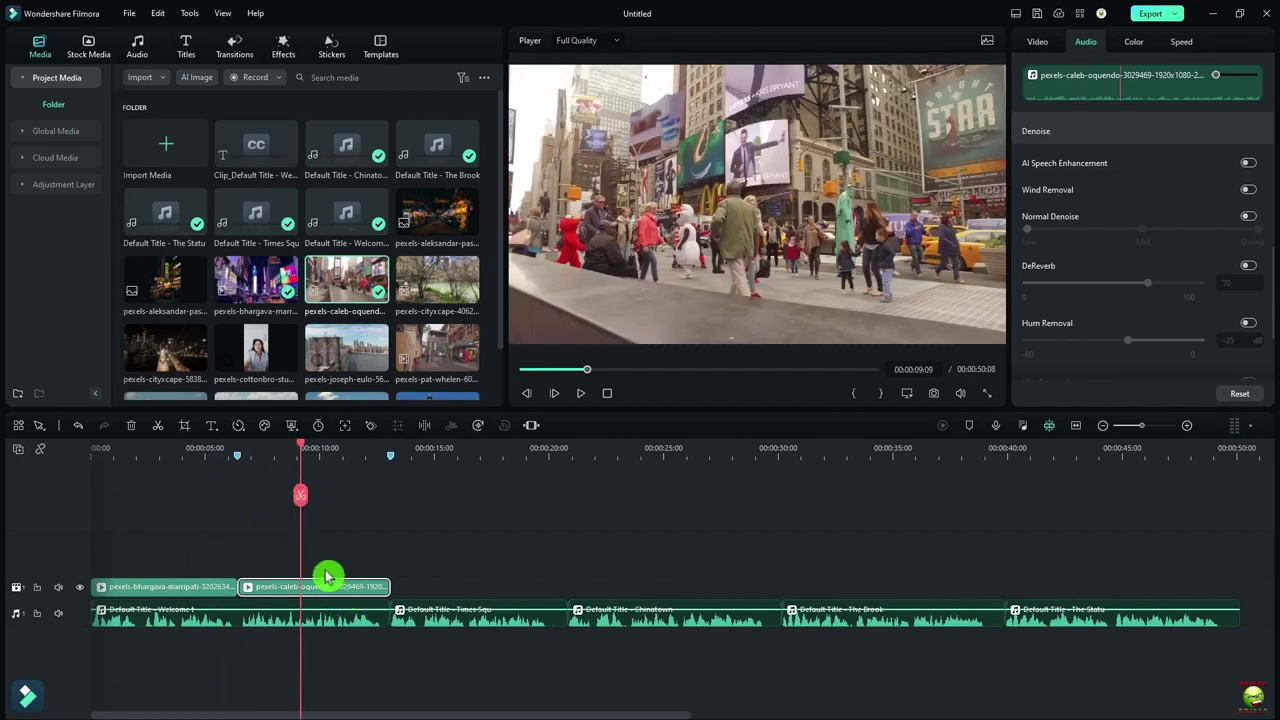
key(ctrl+alt+d)
click(347, 626)
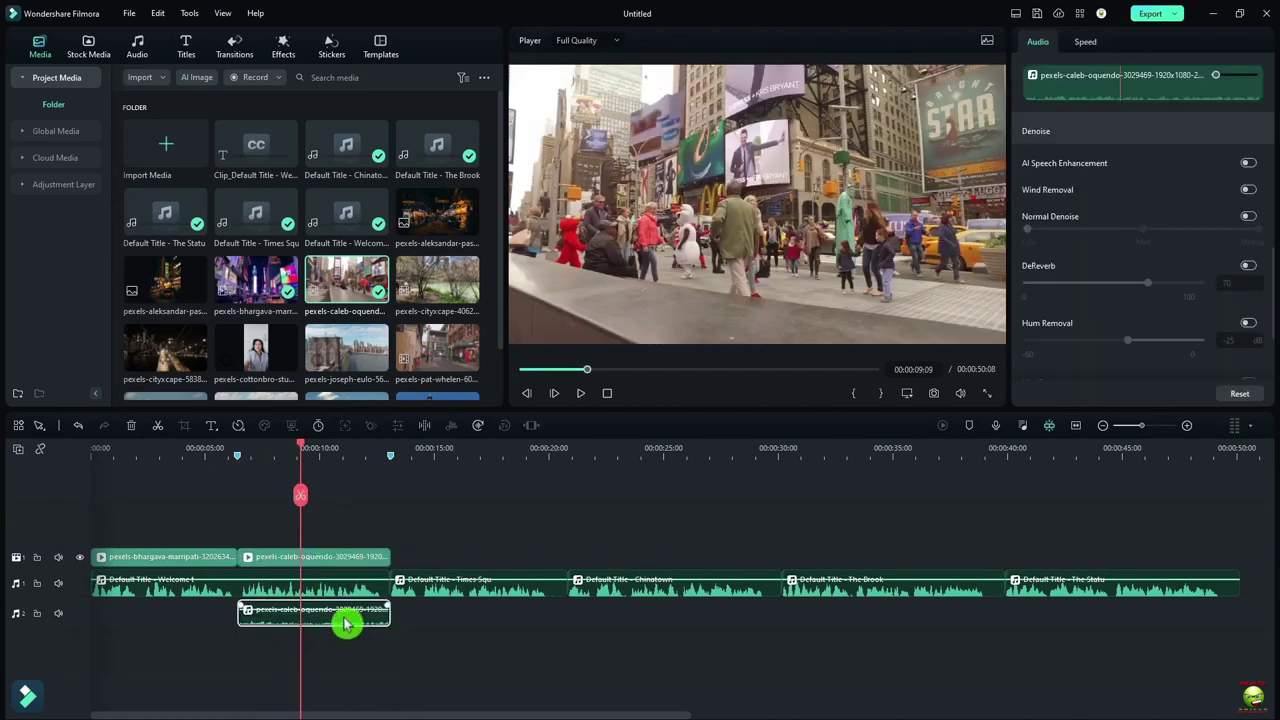
right_click(197, 549)
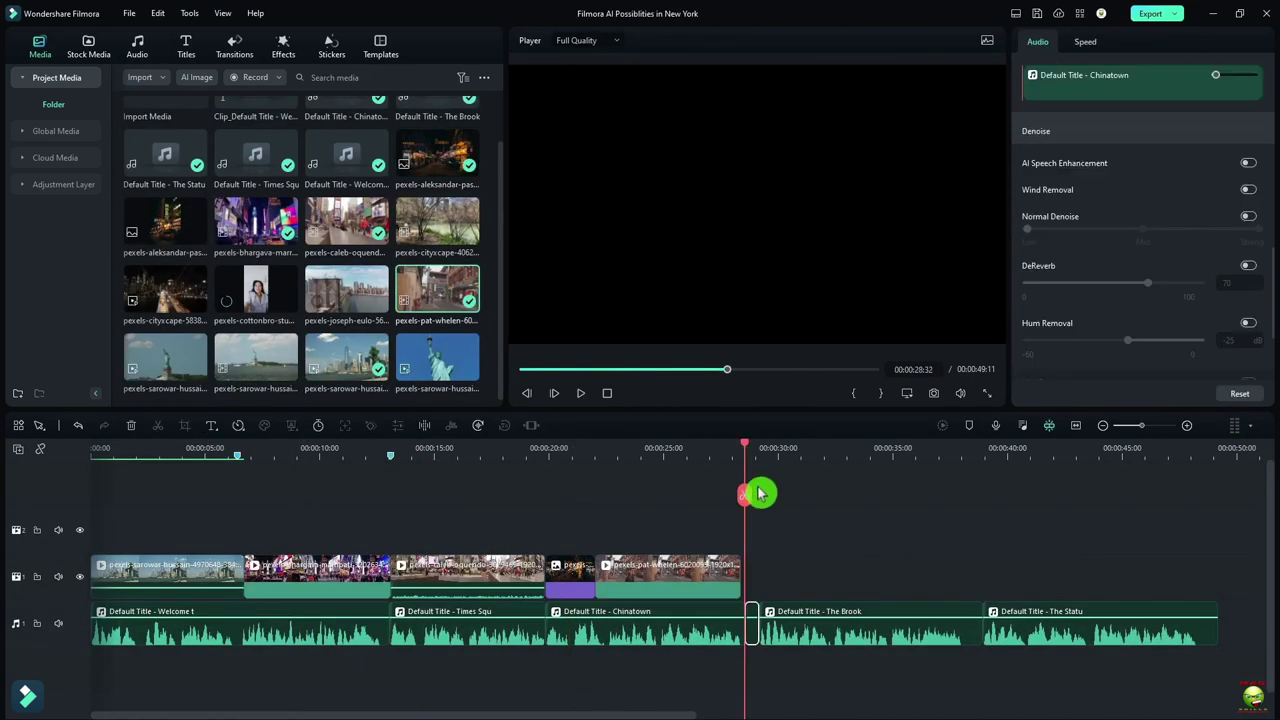
drag(437, 357, 1091, 572)
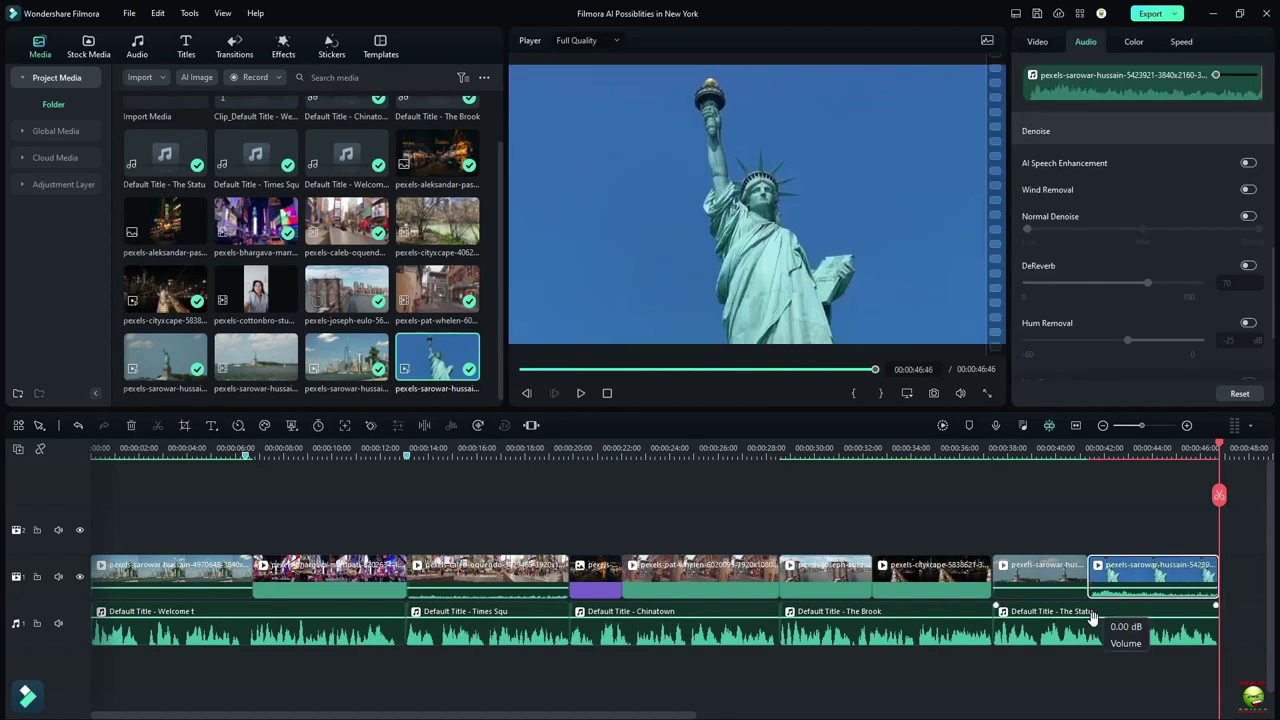
click(607, 393)
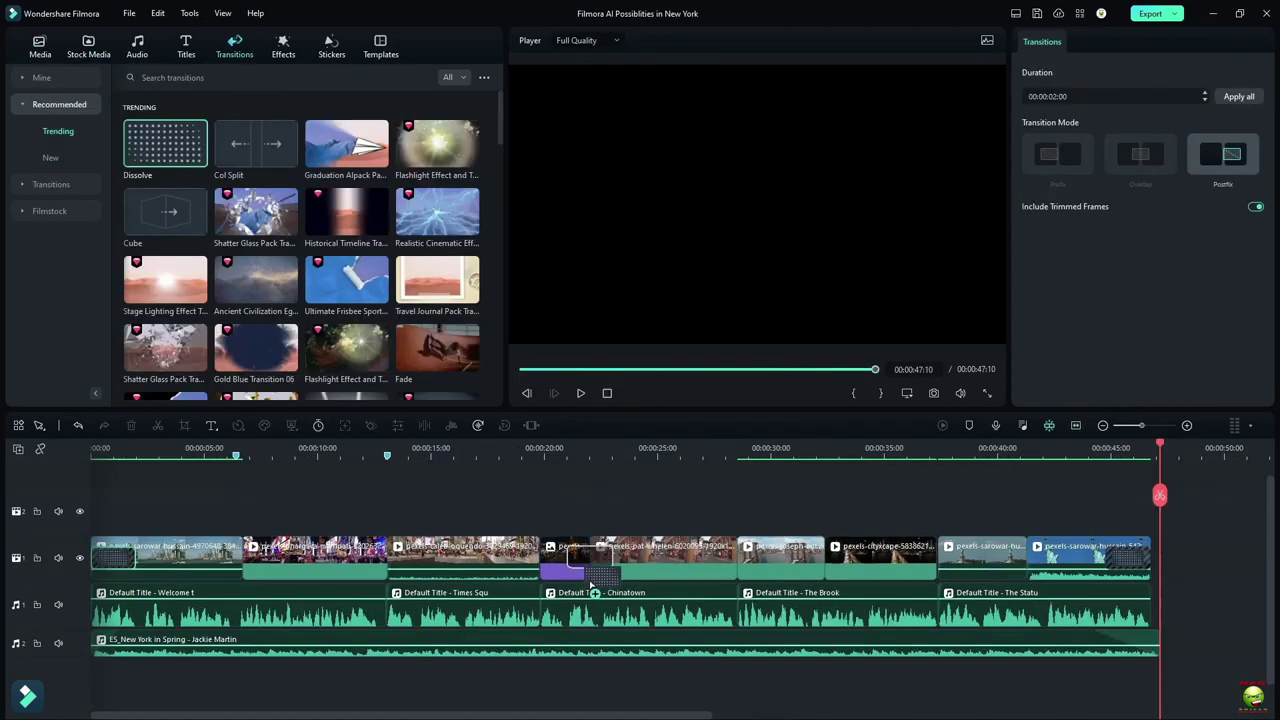
Step: Place Dissolve transitions on three cuts between the New York clips
drag(590, 585, 590, 578)
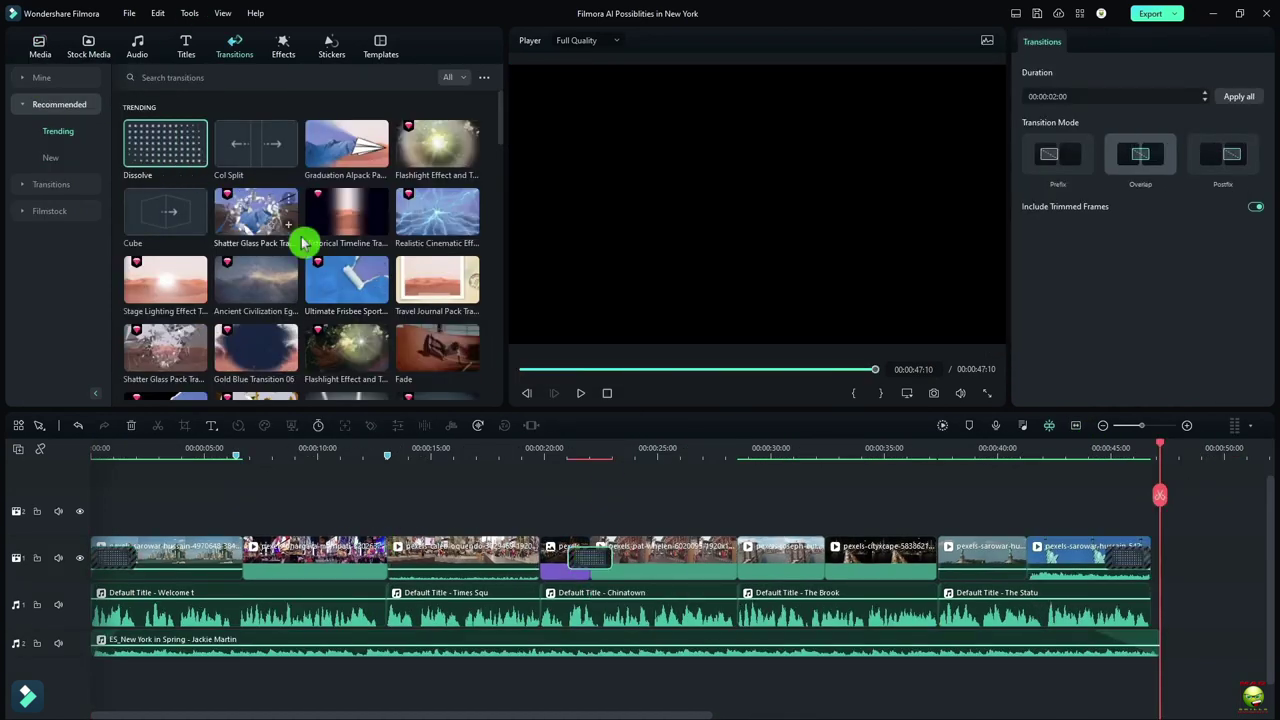
drag(303, 243, 811, 571)
drag(260, 237, 1026, 563)
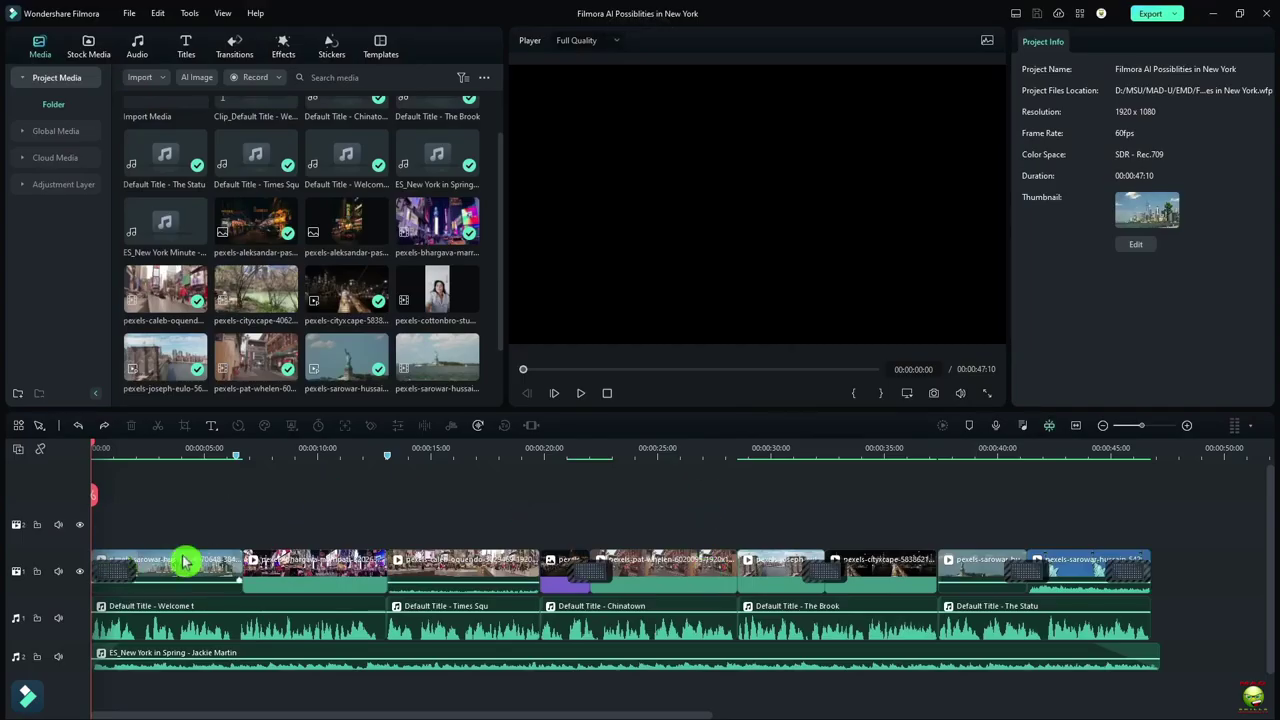
scroll(166, 160, up, 2)
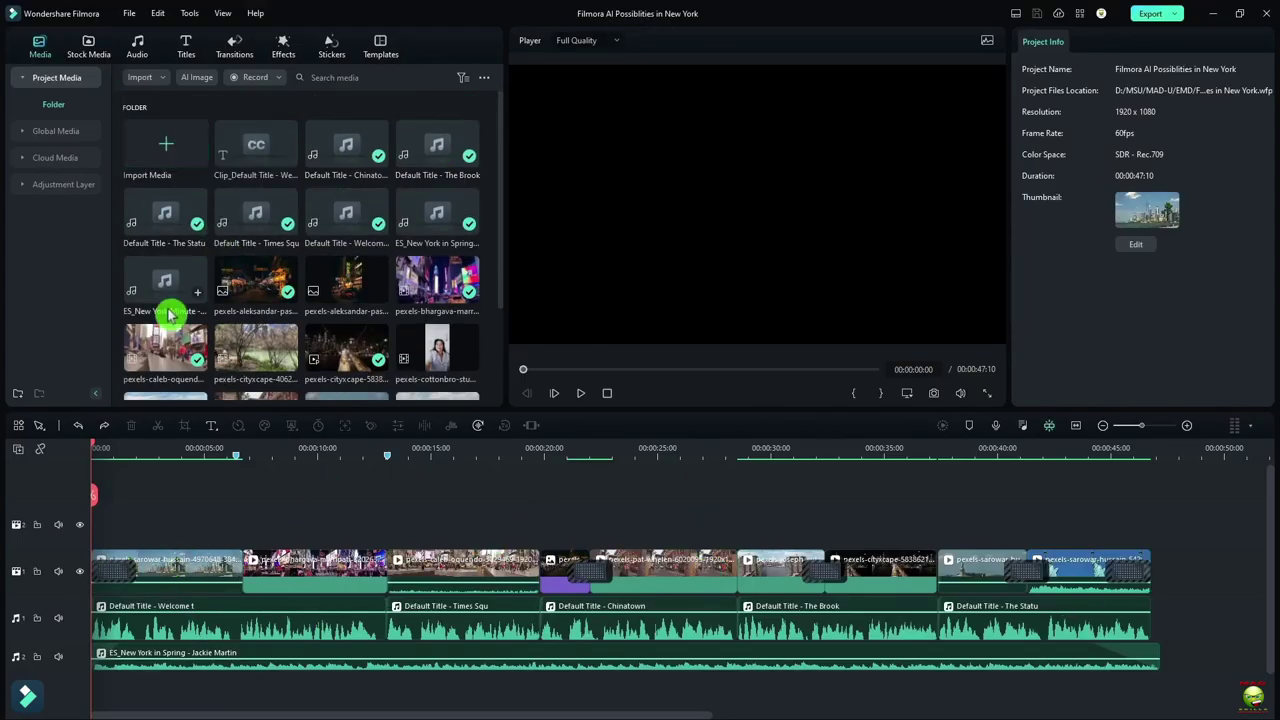
Step: Add an Adjustment Layer on a top track, extend it over the whole video, and open its Color settings
drag(105, 516, 295, 527)
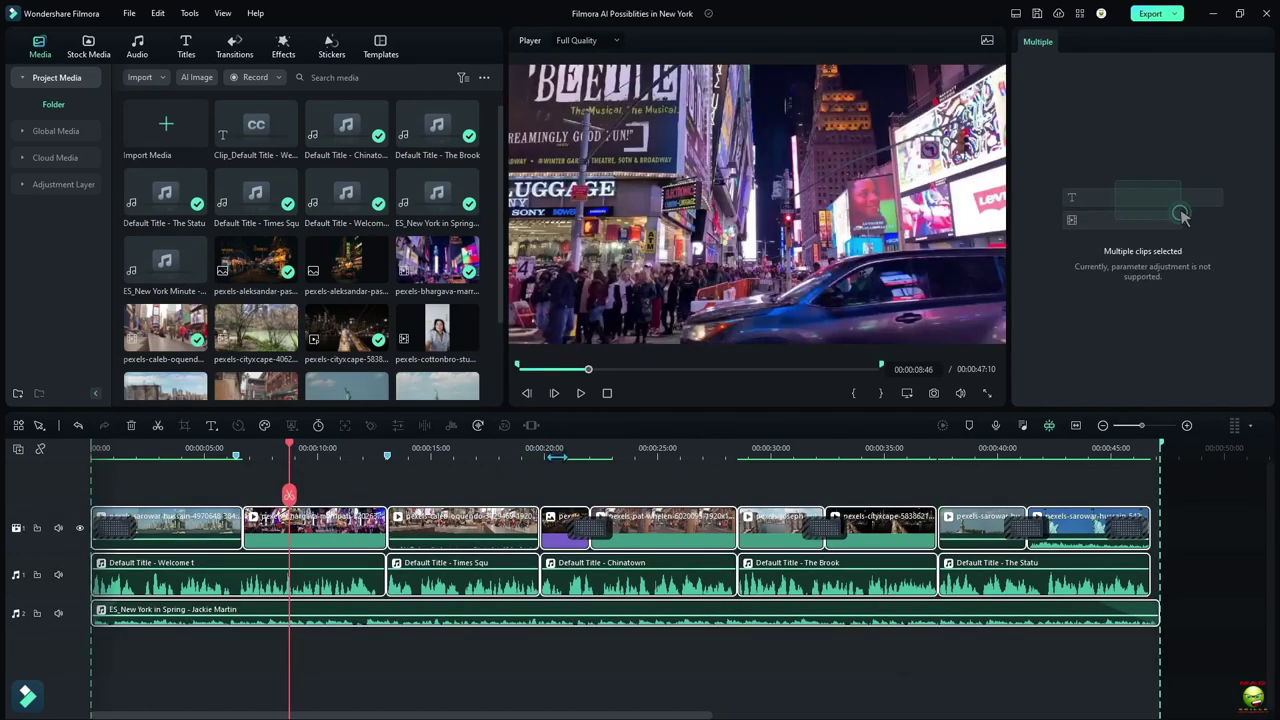
click(68, 193)
drag(166, 150, 105, 514)
drag(201, 514, 1120, 514)
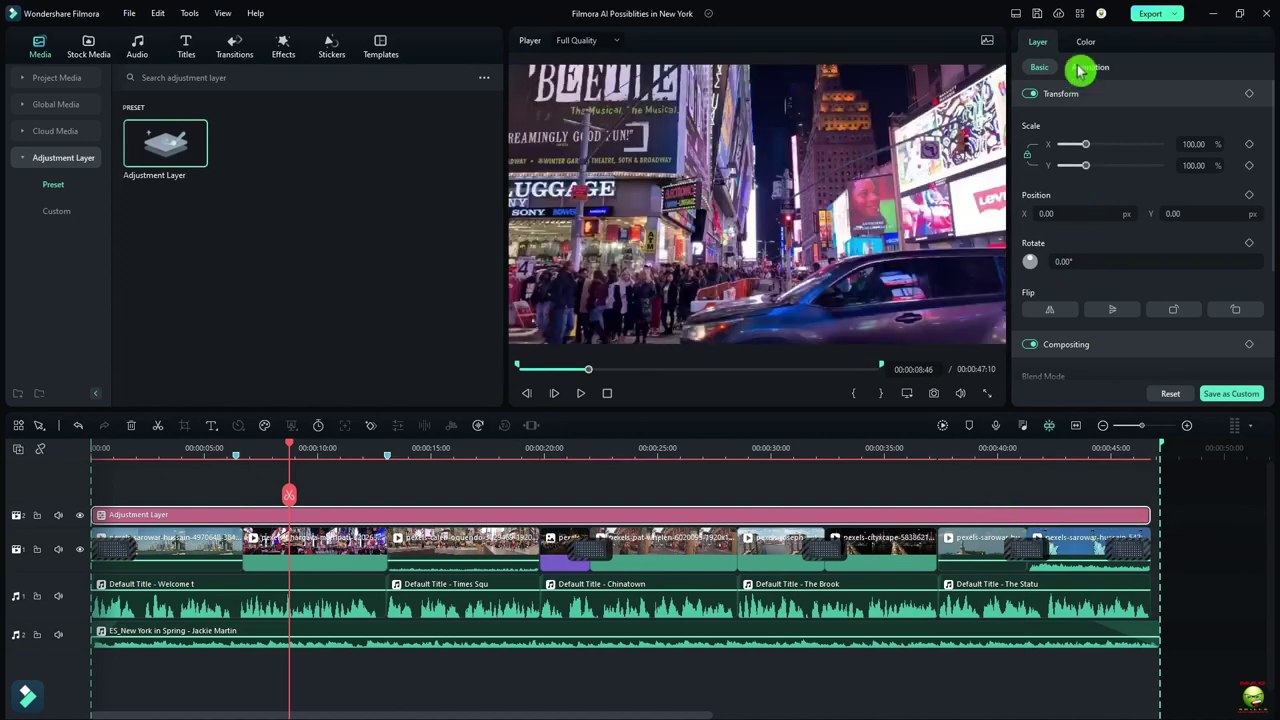
click(1084, 48)
scroll(1160, 320, down, 5)
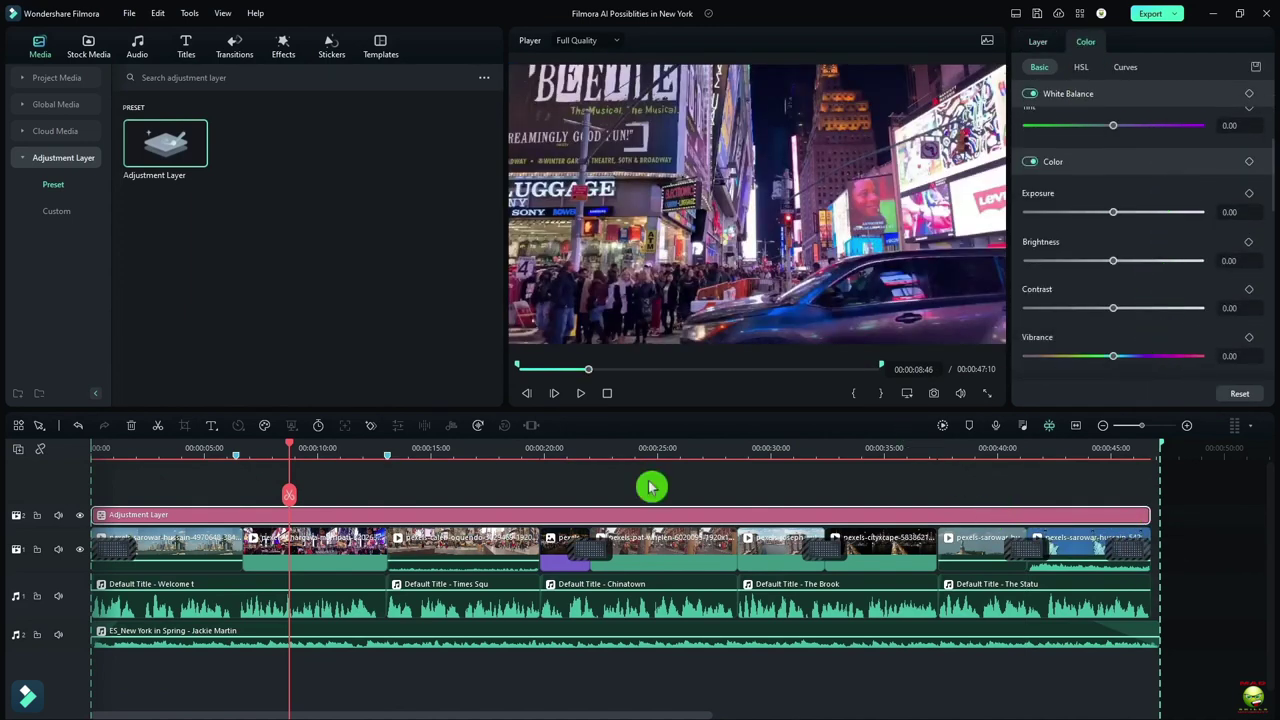